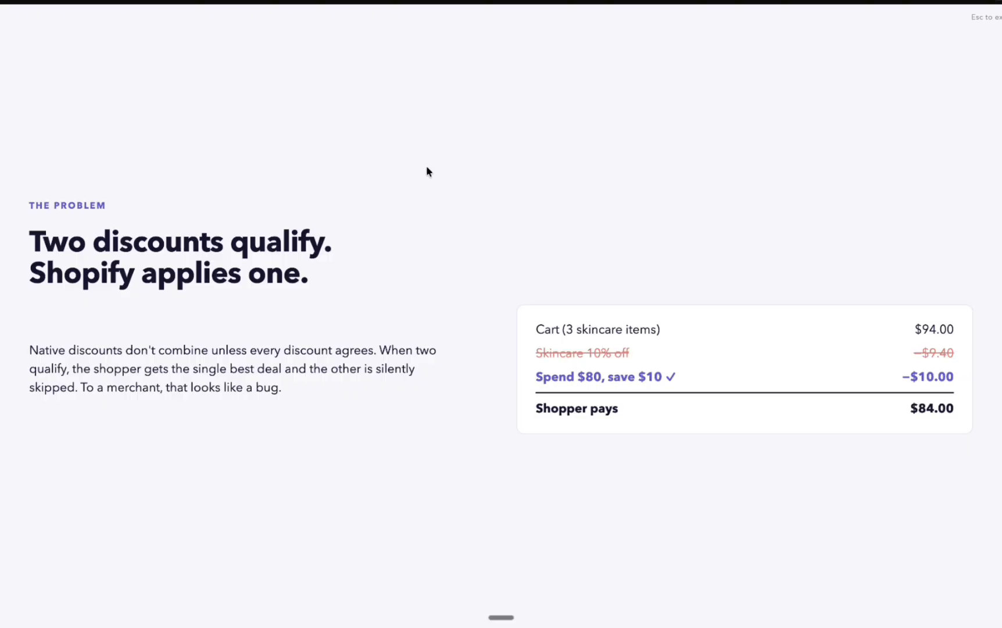
key("Right")
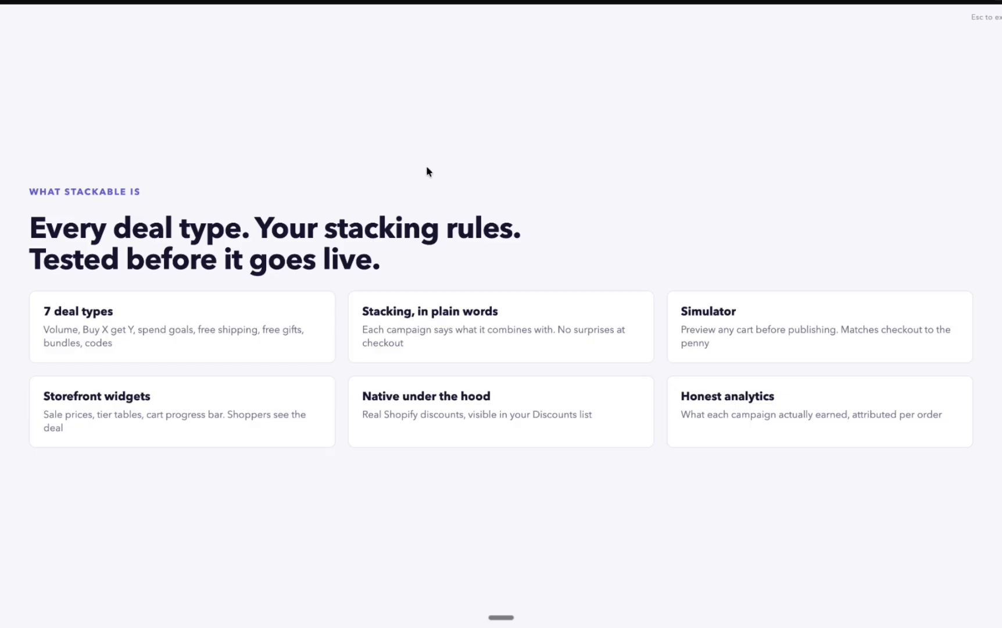
key("Right")
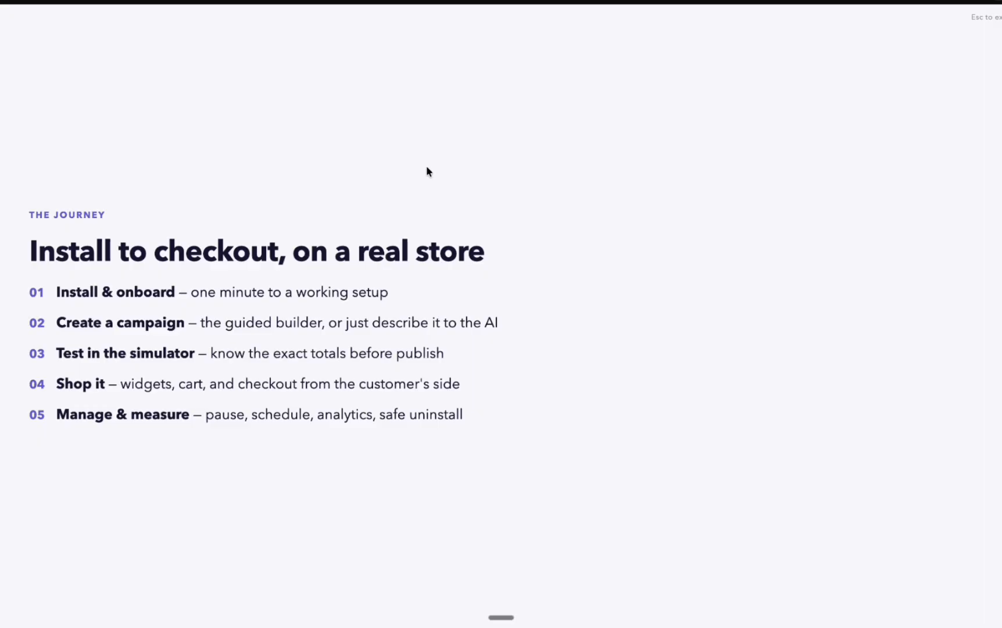
key("Right")
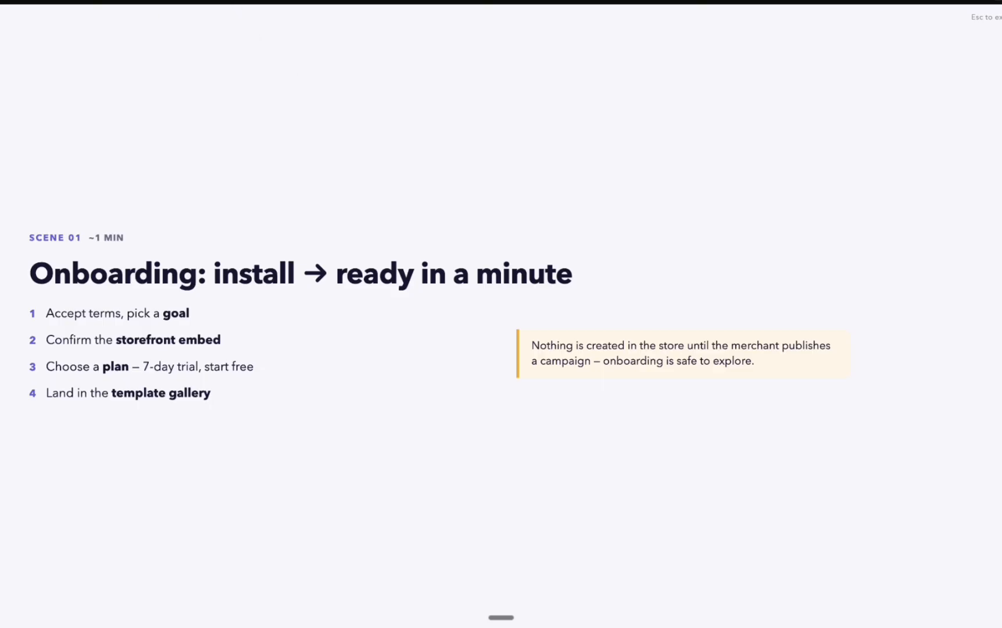
Switch to the Lumière 2 storefront and look through the products listed on its home page.
left_click(134, 11)
scroll(222, 234, "down", 3)
scroll(221, 235, "down", 5)
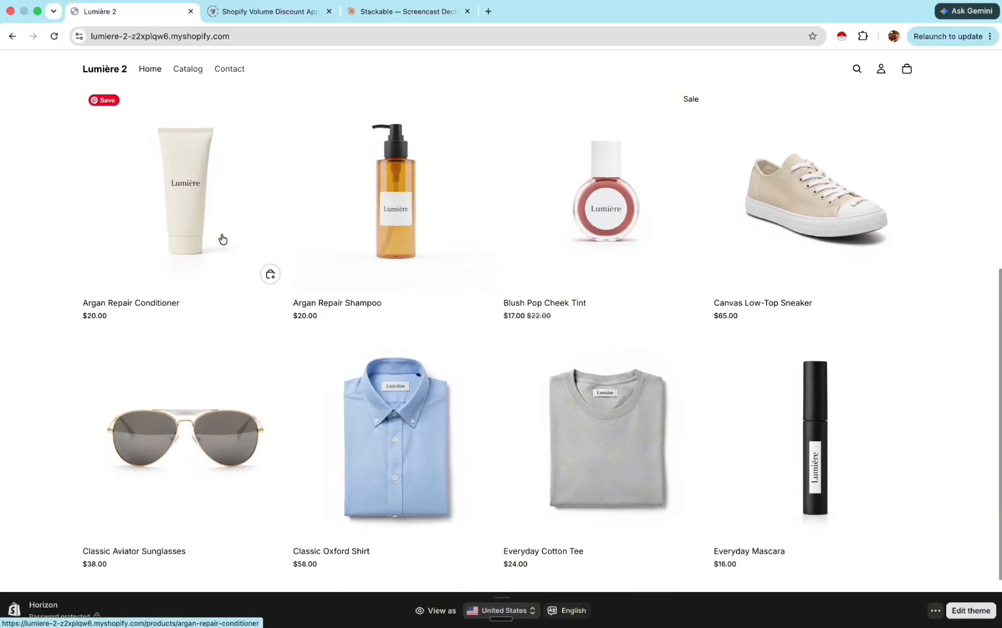
scroll(222, 236, "up", 10)
scroll(222, 239, "down", 5)
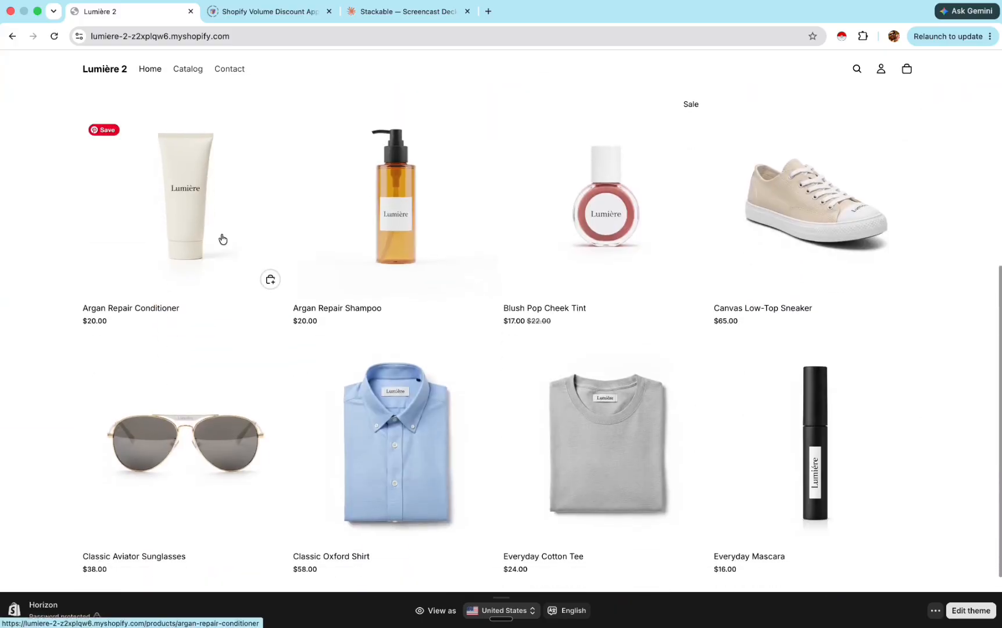
left_click(380, 11)
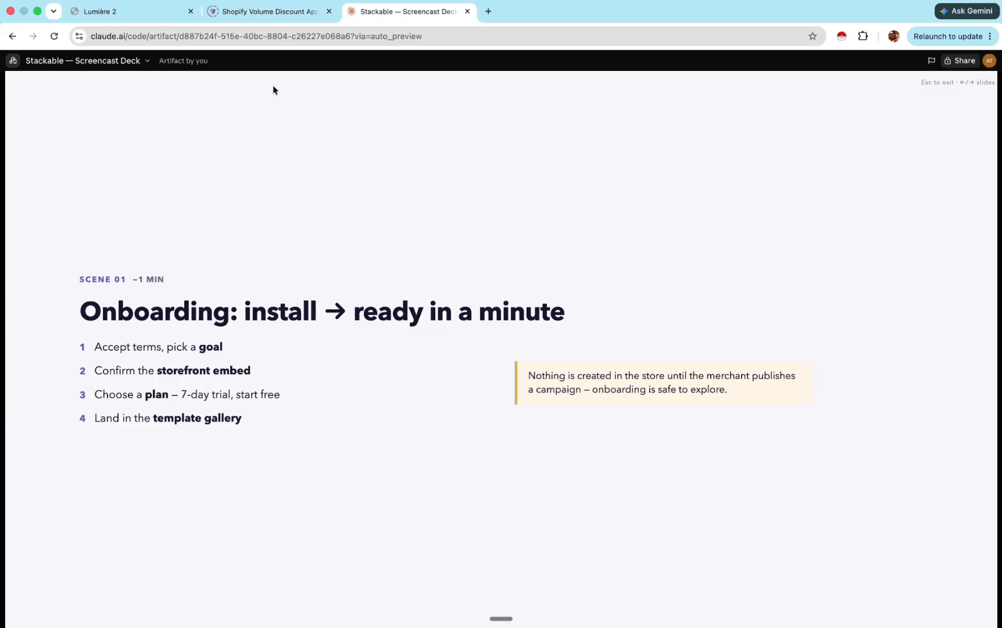
left_click(143, 12)
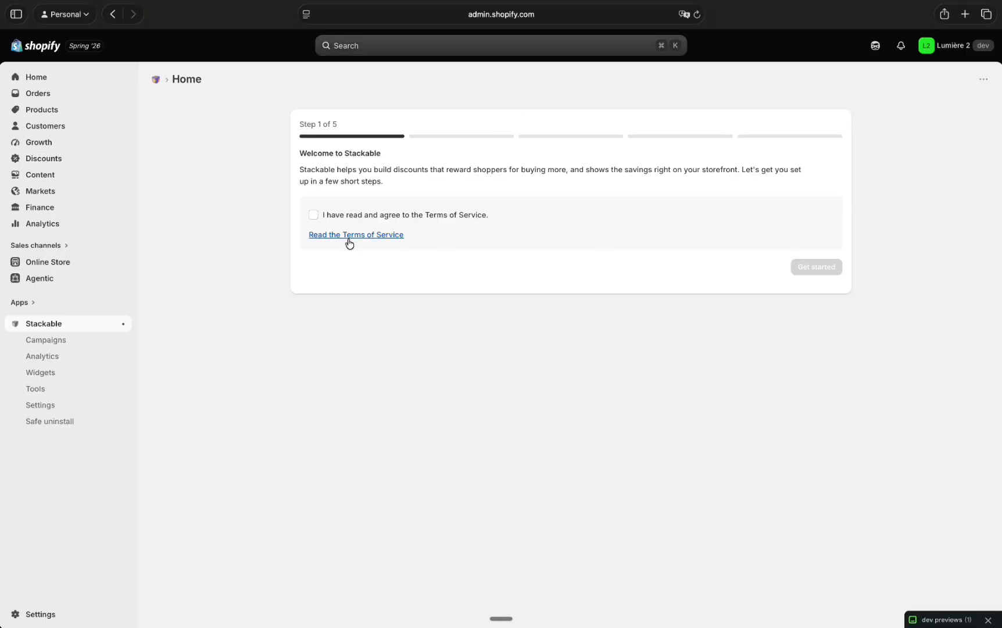
Open Stackable's Terms of Service from the onboarding, allowing the blocked pop-up, and skim through the page.
left_click(349, 240)
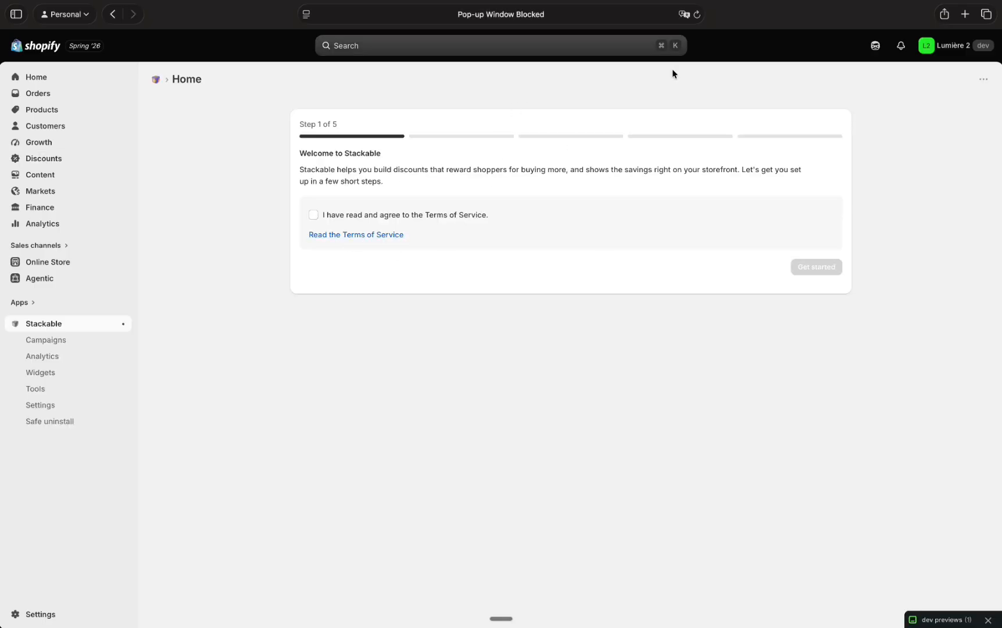
left_click(684, 15)
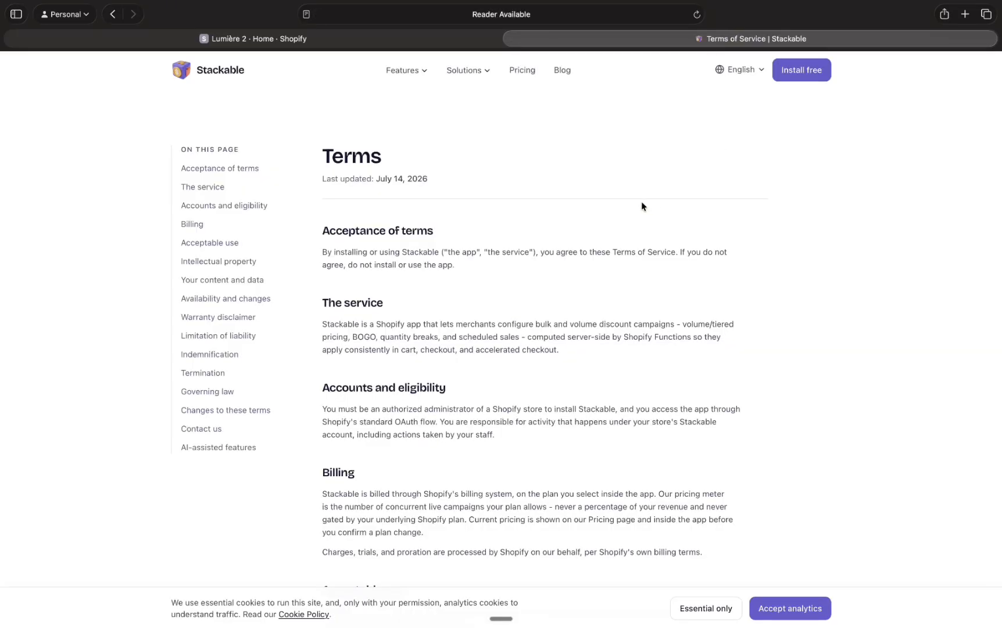
scroll(641, 202, "down", 15)
scroll(642, 201, "down", 10)
scroll(642, 201, "up", 20)
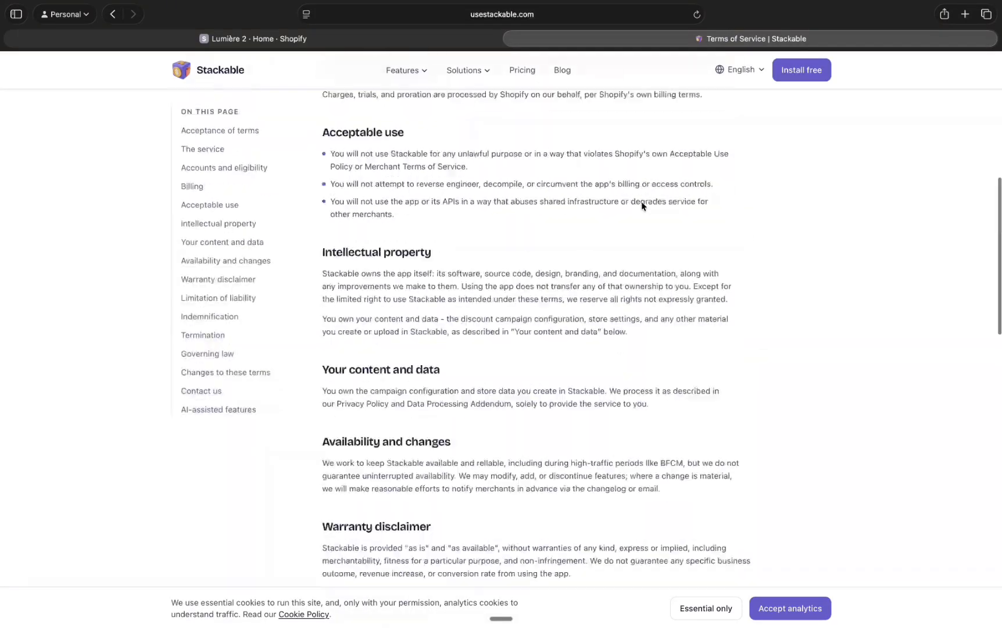
Accept the Terms of Service and choose "Raise my average order value" as the first onboarding goal.
left_click(511, 41)
left_click(313, 214)
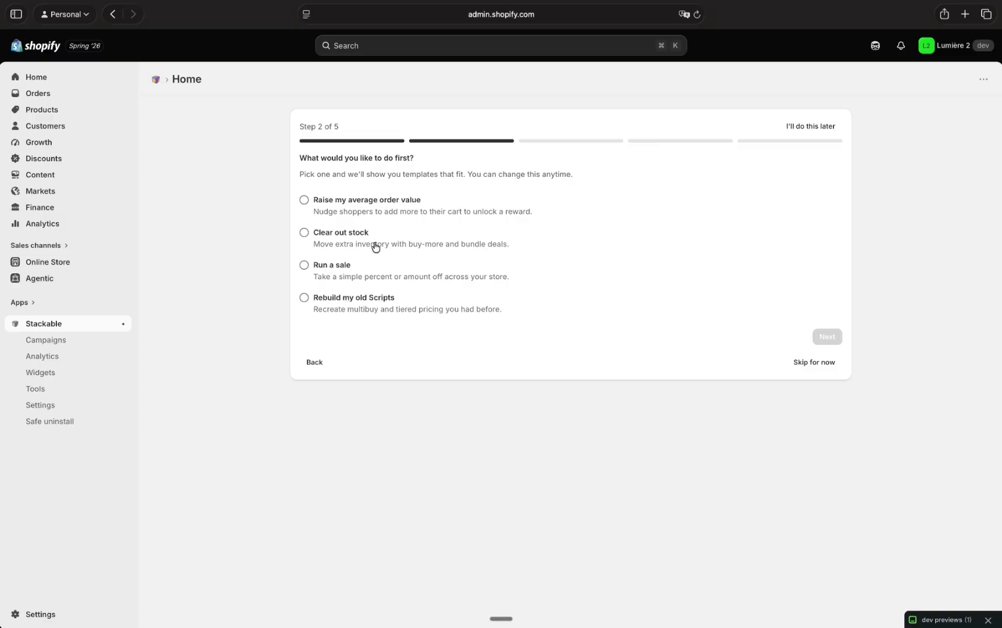
left_click(305, 200)
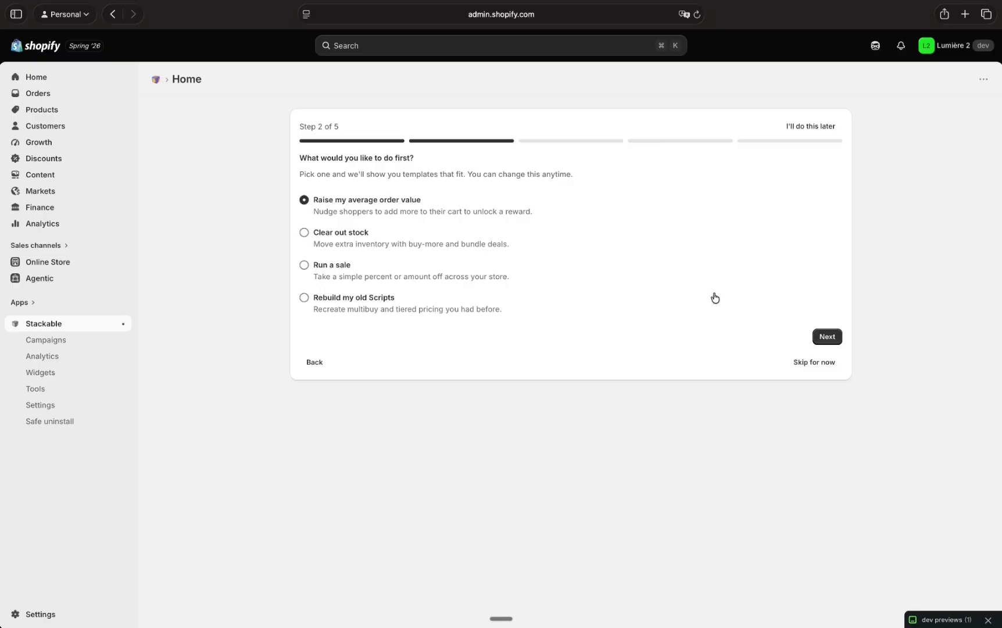
left_click(828, 336)
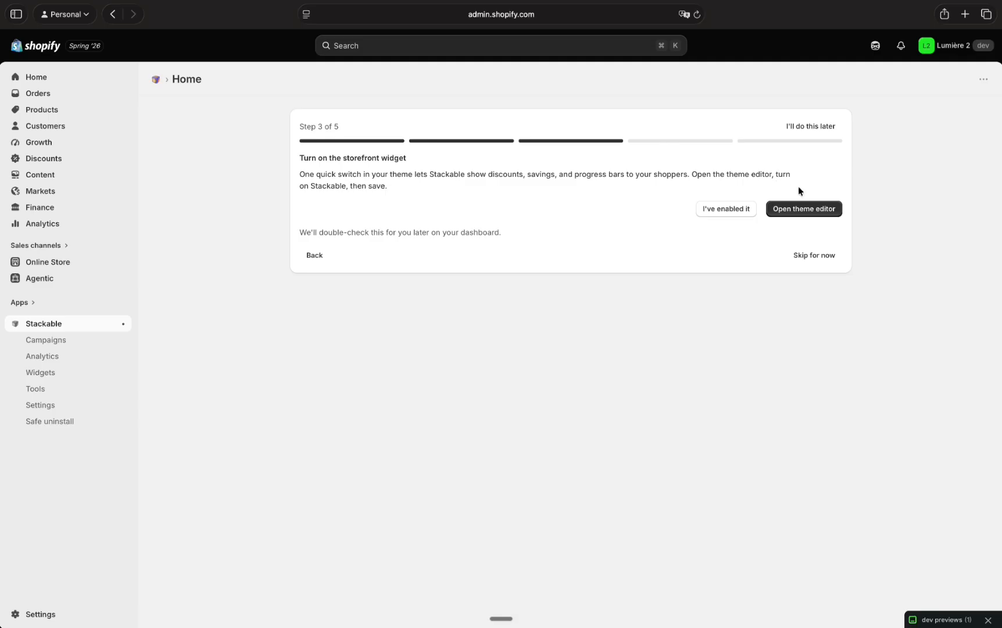
Open the theme editor to turn on the Stackable widgets app embed, and return to the onboarding.
left_click(803, 210)
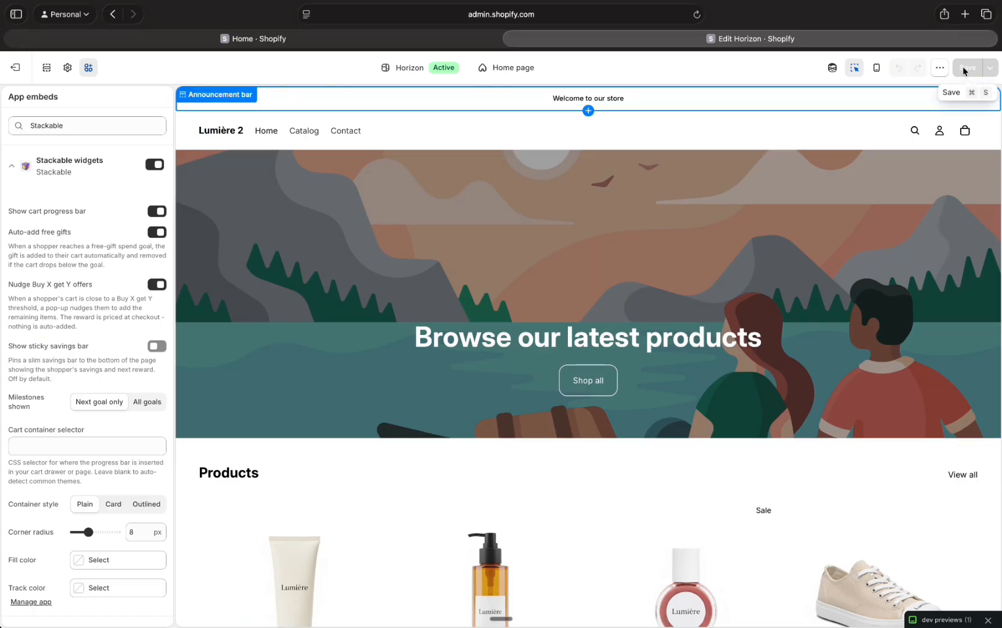
left_click(314, 39)
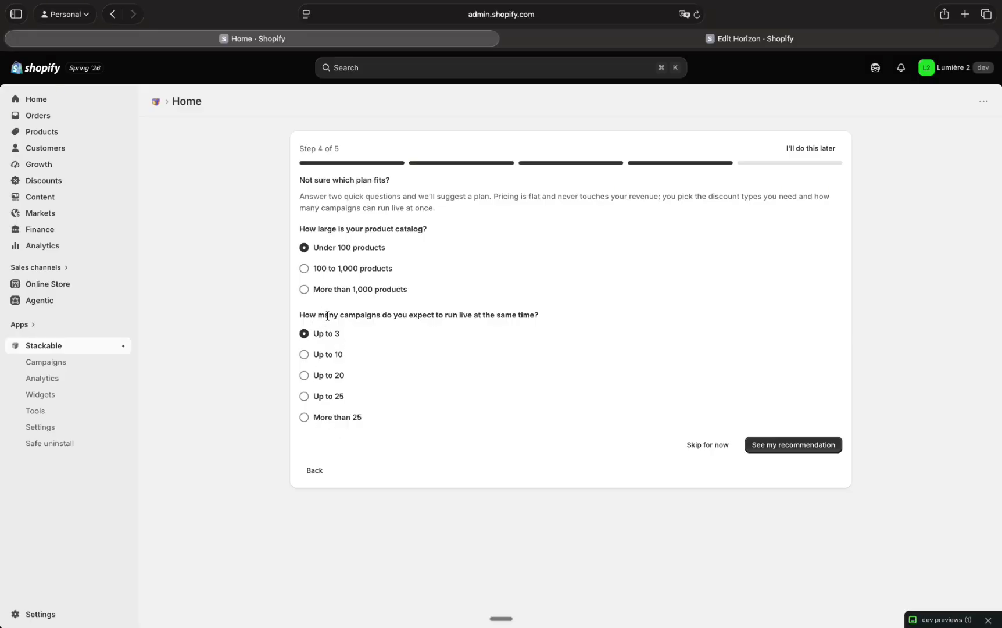
Compare the plan recommendations for a catalog under 100 products with up to 3 and up to 10 live campaigns.
left_click(796, 448)
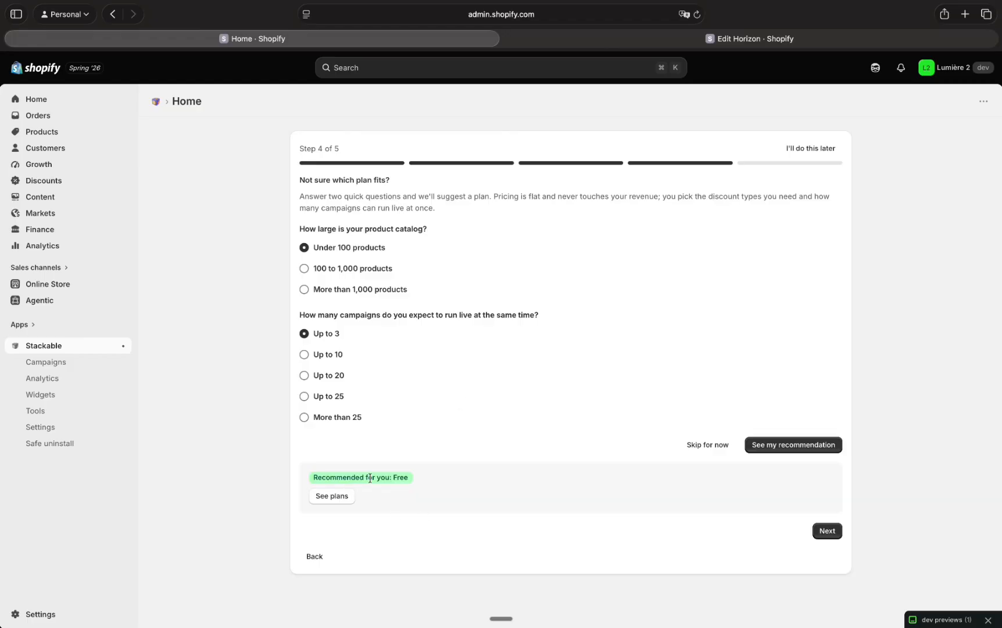
left_click(304, 354)
left_click(784, 446)
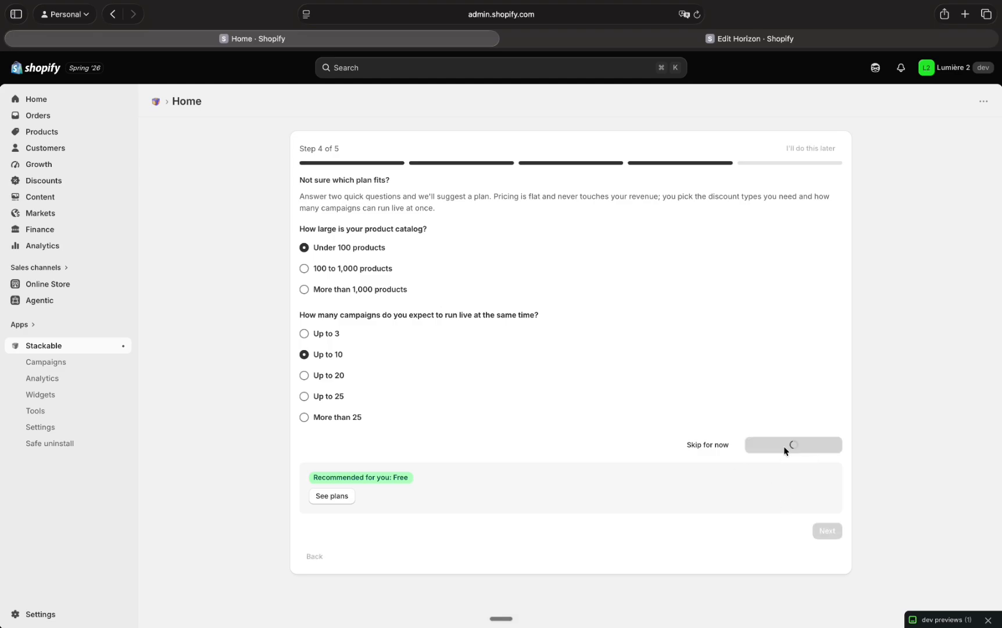
left_click_drag(414, 477, 365, 490)
left_click(420, 465)
left_click(416, 484)
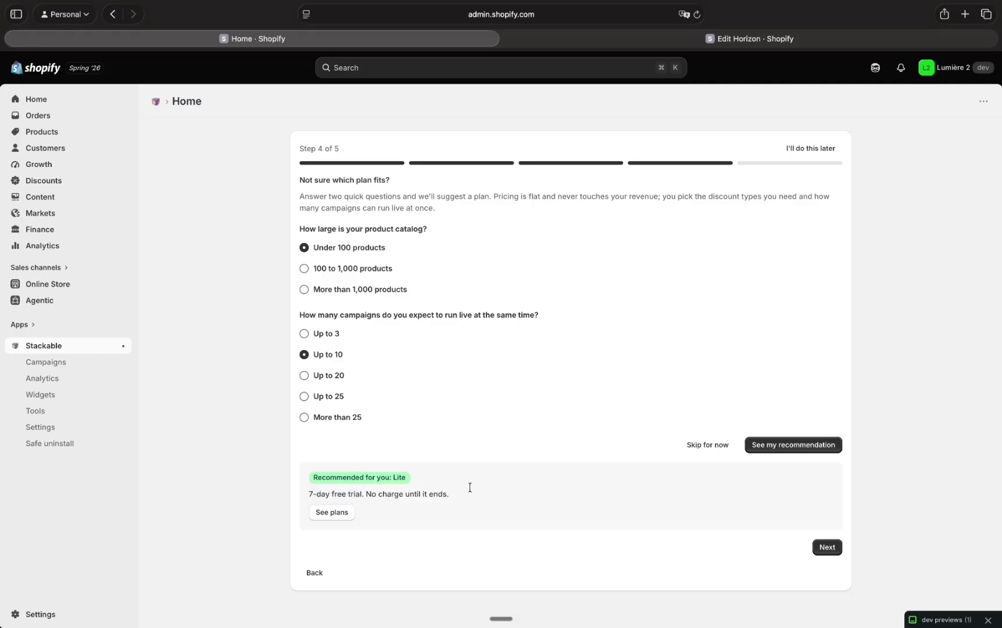
triple_click(469, 489)
left_click(468, 492)
Set the expected number of live campaigns to up to 3 and continue to the offer template gallery.
left_click(305, 333)
left_click(826, 547)
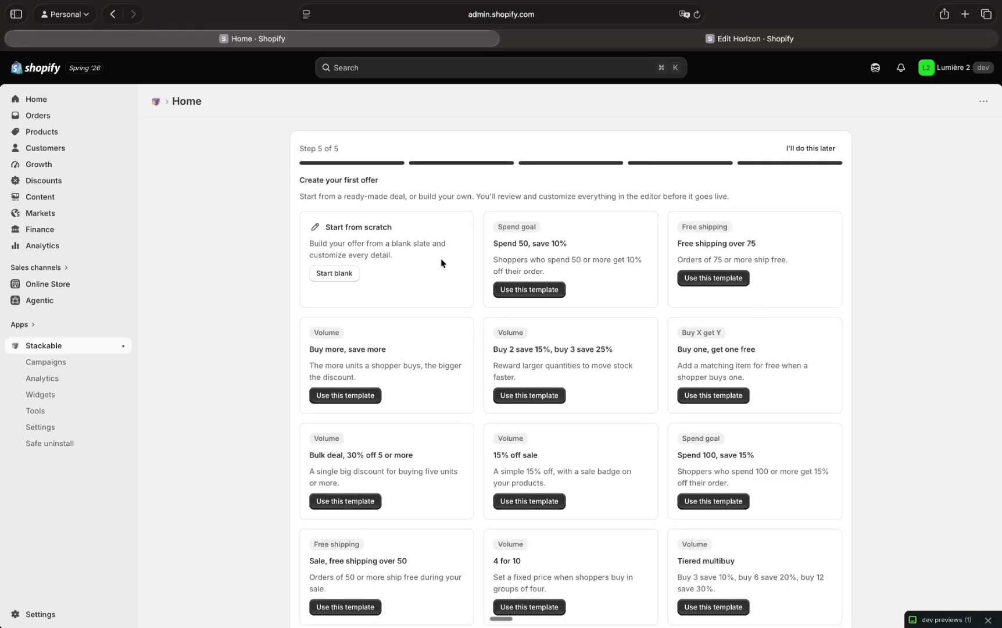
scroll(688, 434, "down", 5)
scroll(687, 436, "up", 5)
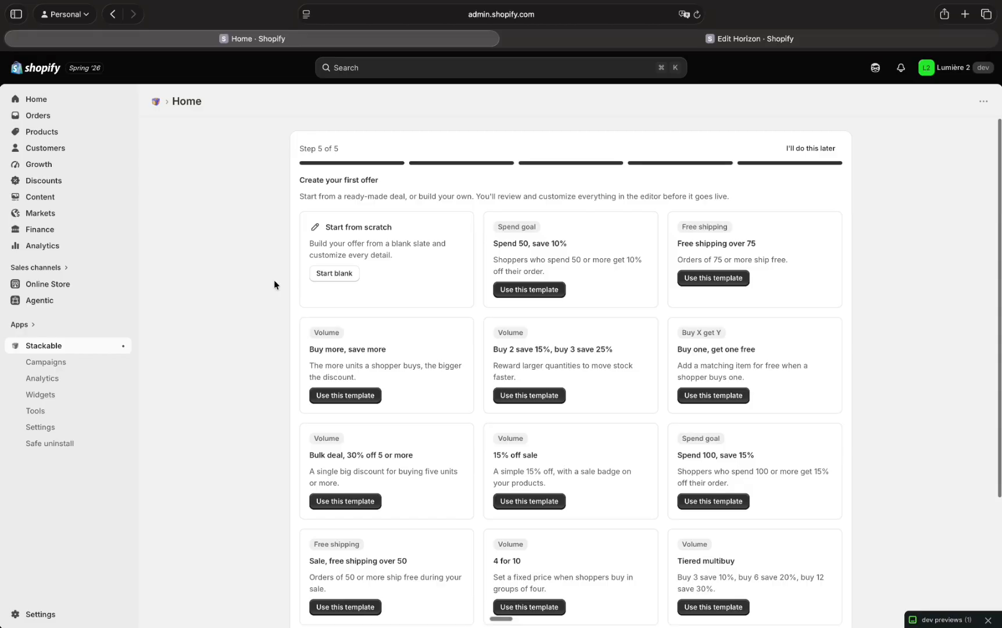
key("super+f")
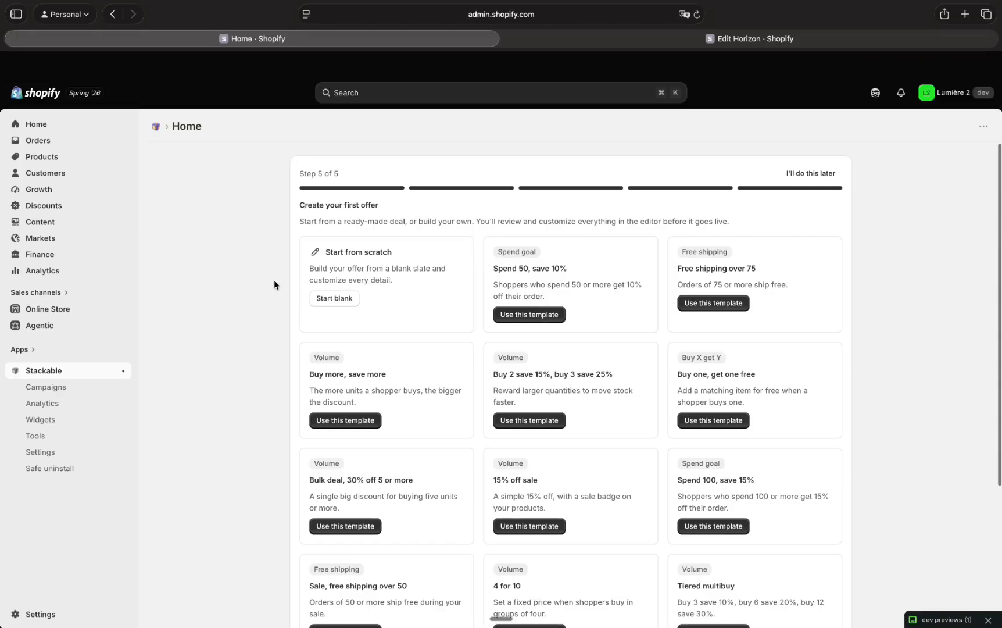
type("collec")
key("super+a")
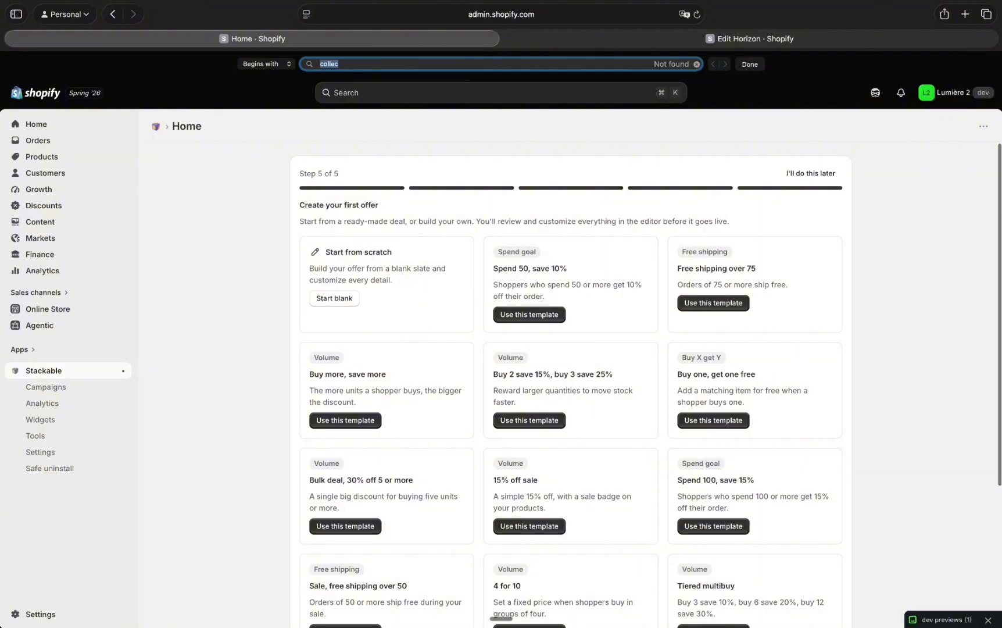
key("Escape")
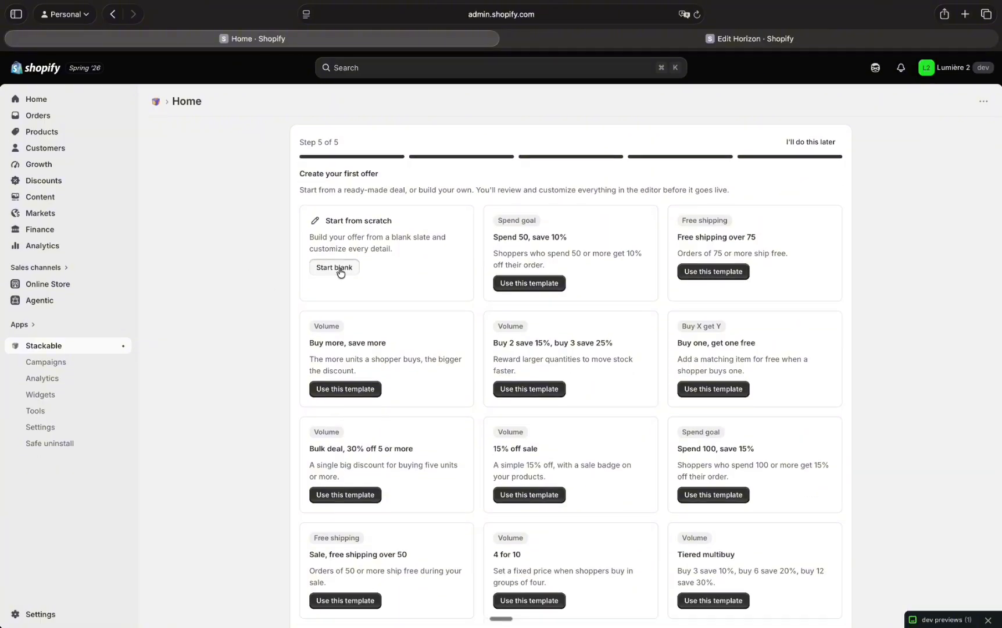
Start a blank volume campaign named "Skincare 10% Off" with a discount tier of minimum quantity 1 and 10 percent off.
left_click(340, 269)
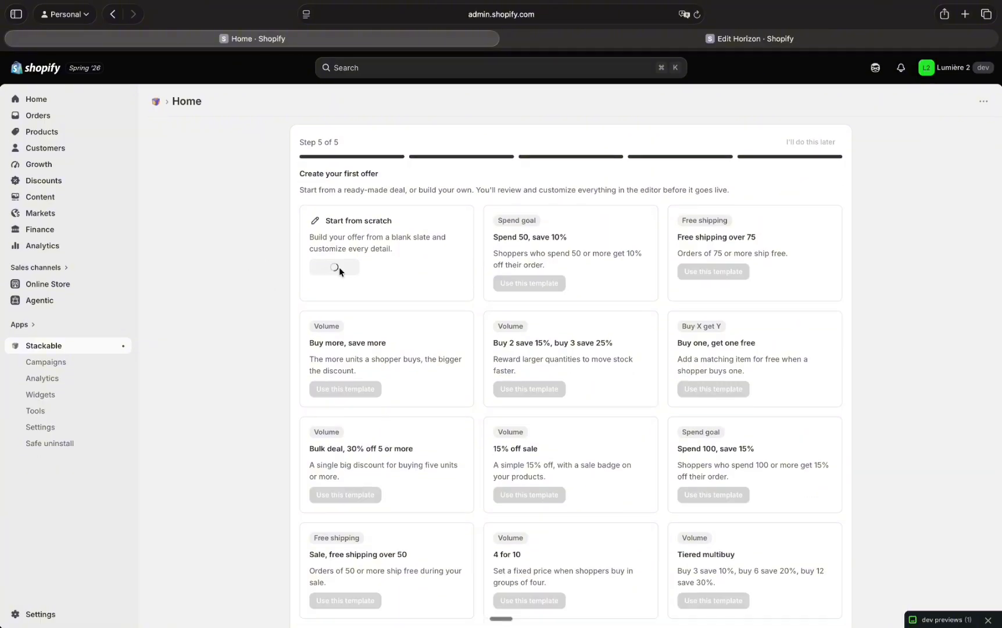
type("Skincare 10% Off")
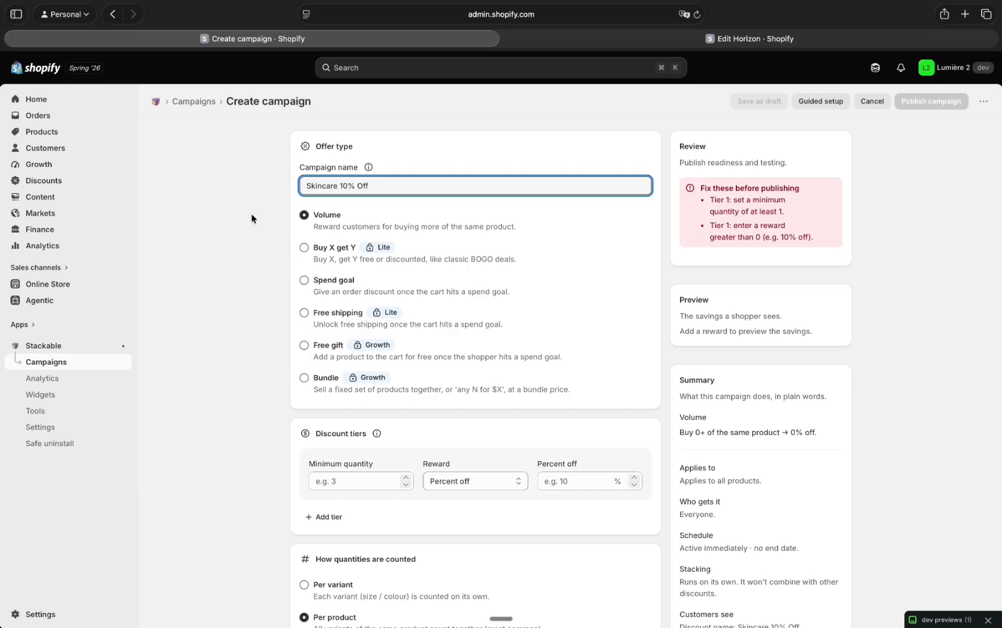
scroll(243, 226, "down", 5)
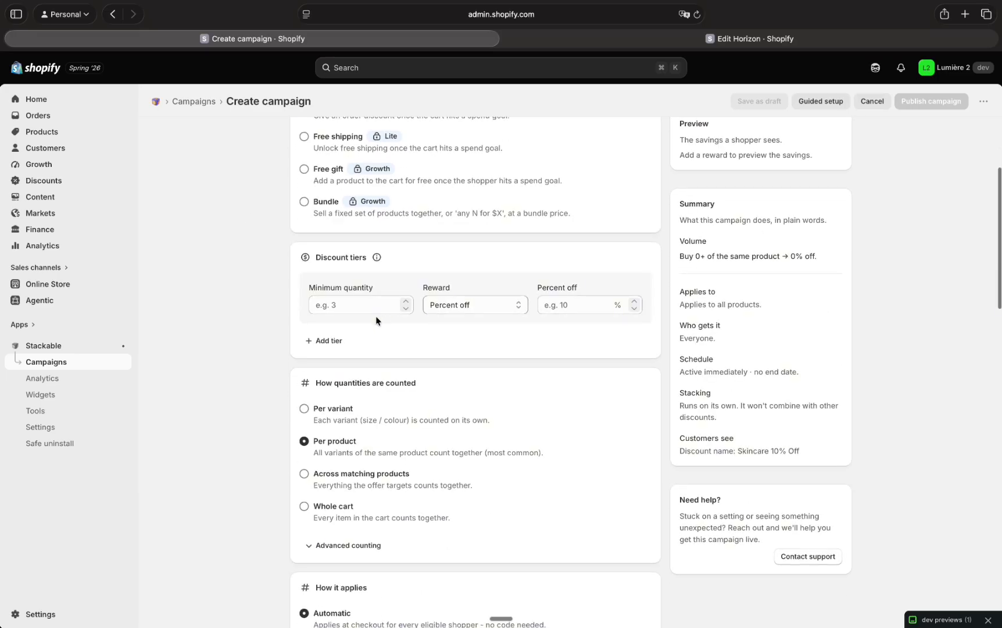
left_click(375, 306)
type("1")
left_click(558, 306)
type("10")
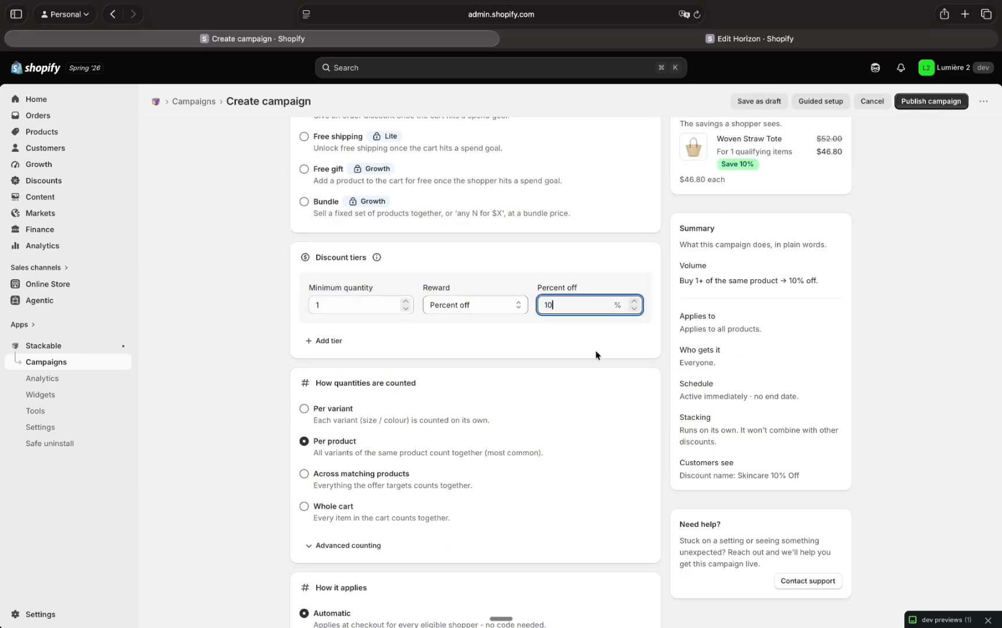
left_click(596, 354)
Limit the campaign's qualifying products to the Skincare collection.
scroll(736, 249, "up", 2)
scroll(539, 318, "down", 5)
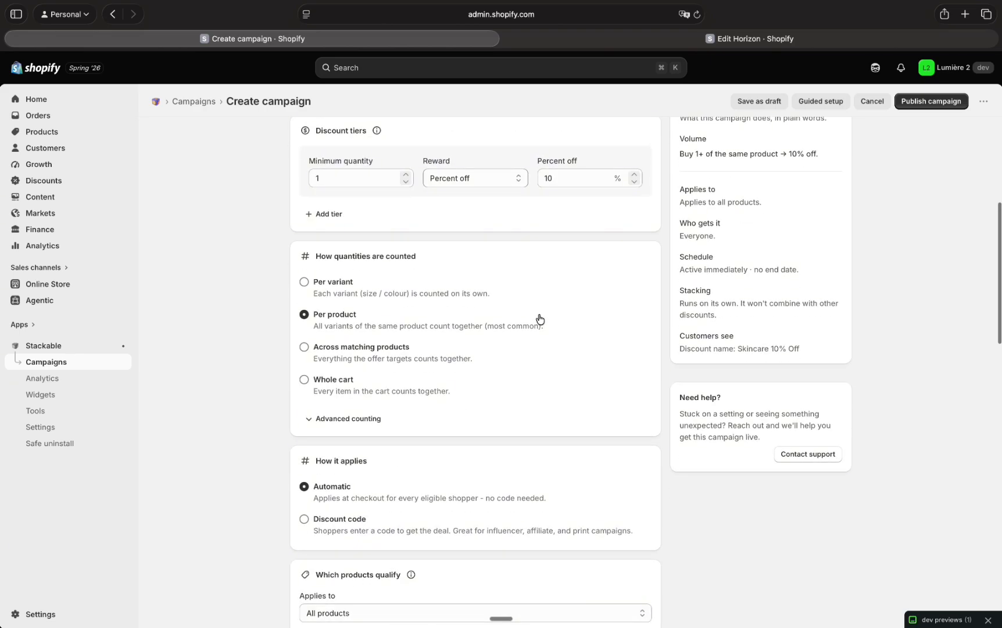
scroll(398, 284, "down", 2)
scroll(365, 374, "down", 4)
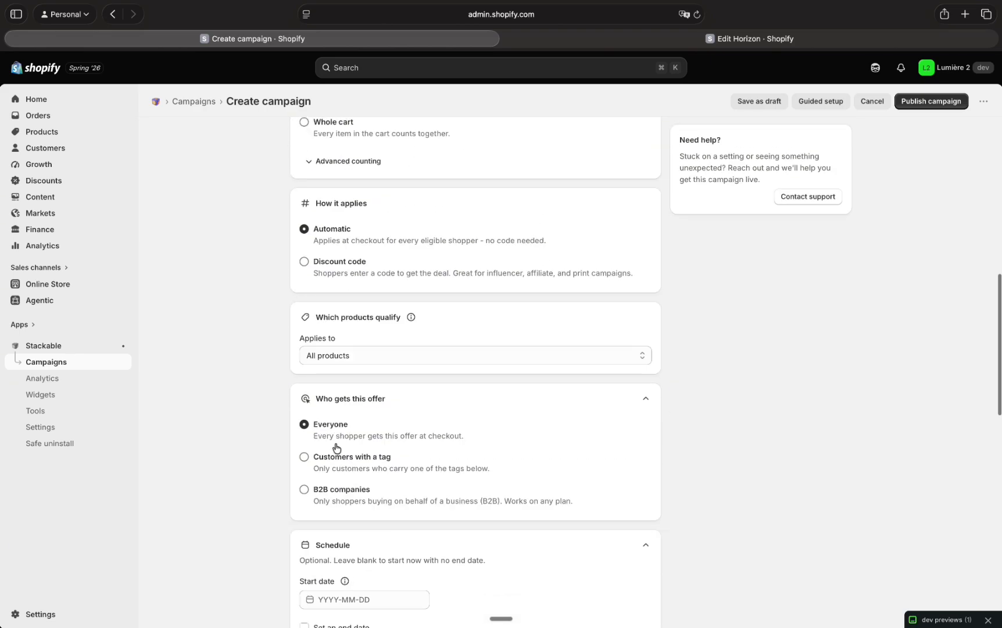
left_click(351, 359)
left_click(353, 378)
left_click(336, 382)
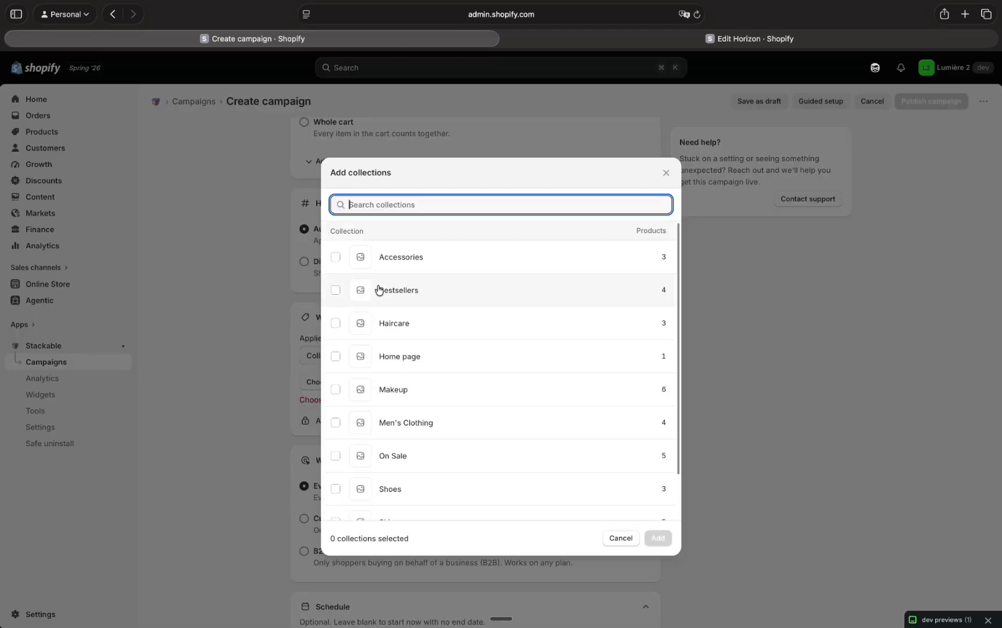
type("skin")
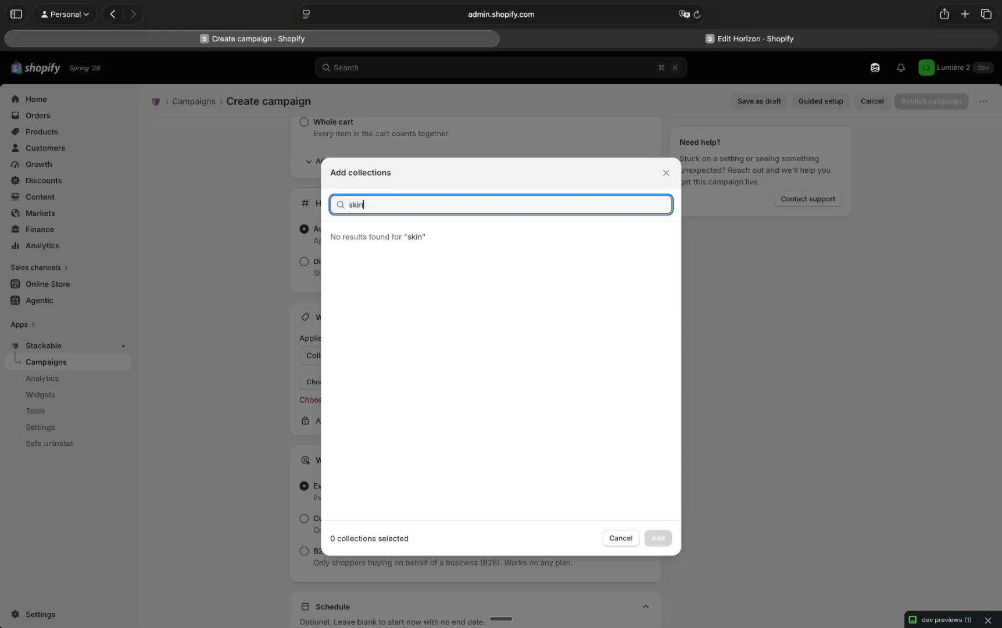
left_click(335, 257)
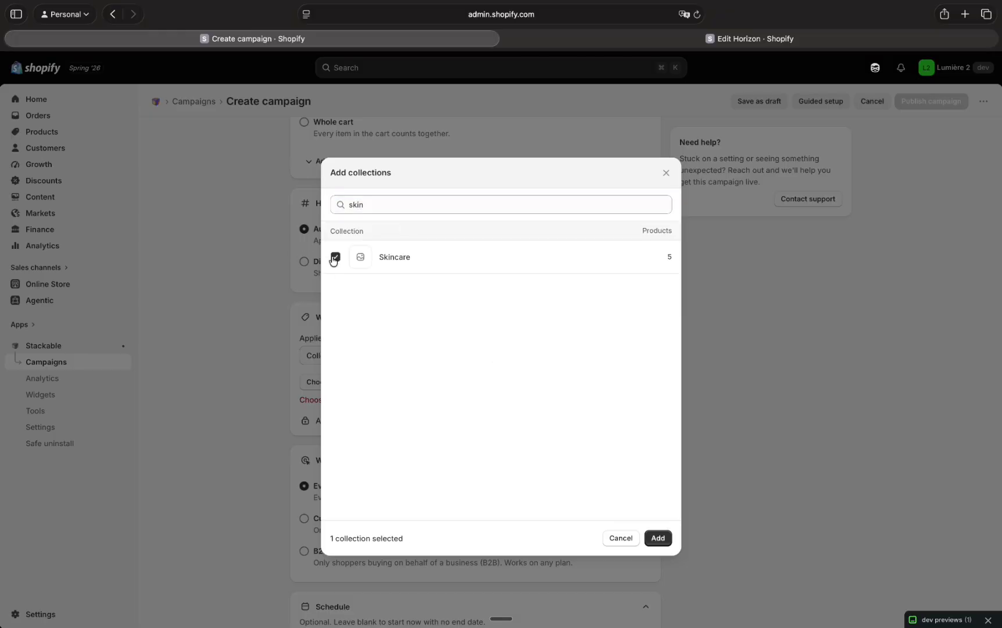
left_click(669, 542)
Go through the campaign's audience, schedule, stacking and display settings, and set its order tag to "skinner".
scroll(268, 393, "down", 3)
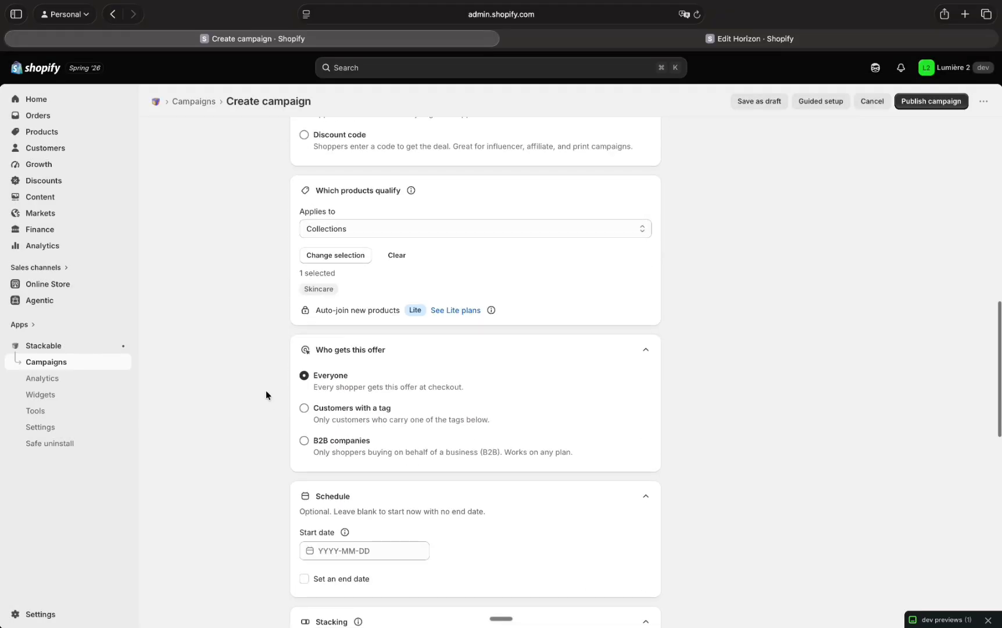
scroll(265, 392, "down", 4)
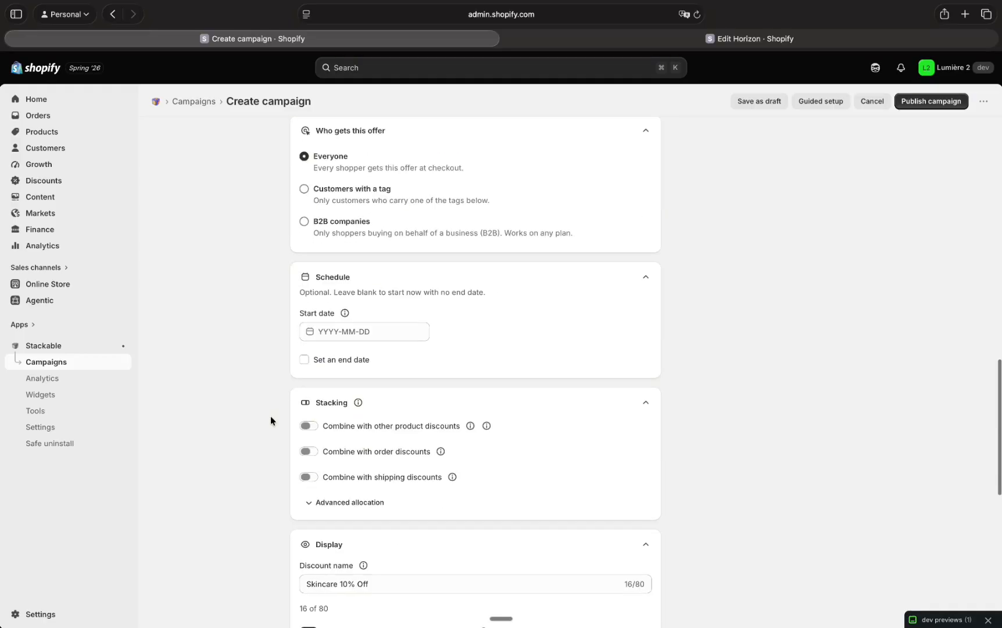
scroll(271, 420, "down", 2)
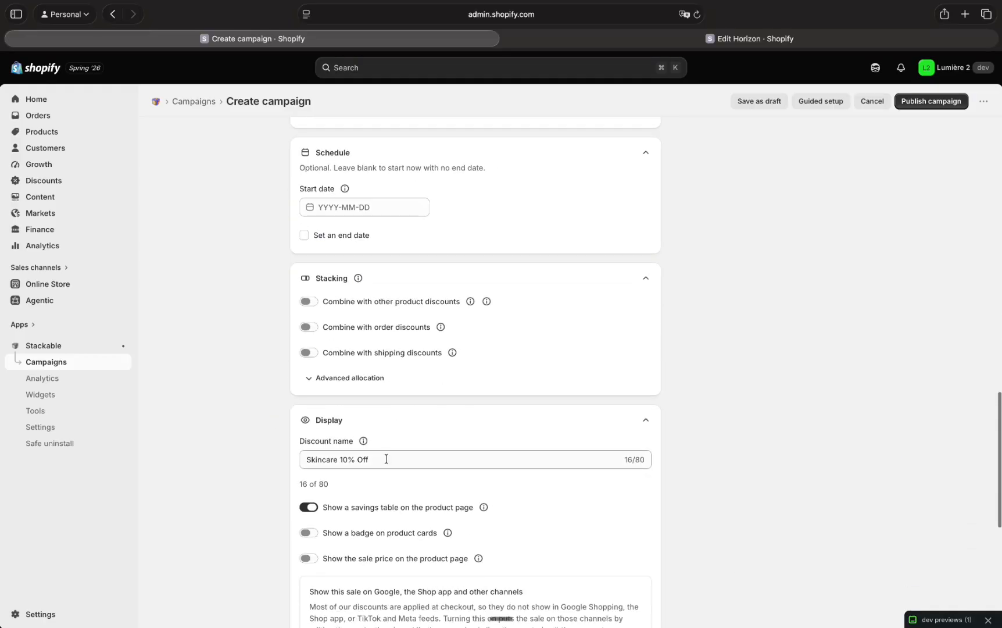
left_click_drag(385, 458, 268, 464)
left_click(268, 462)
scroll(268, 462, "down", 6)
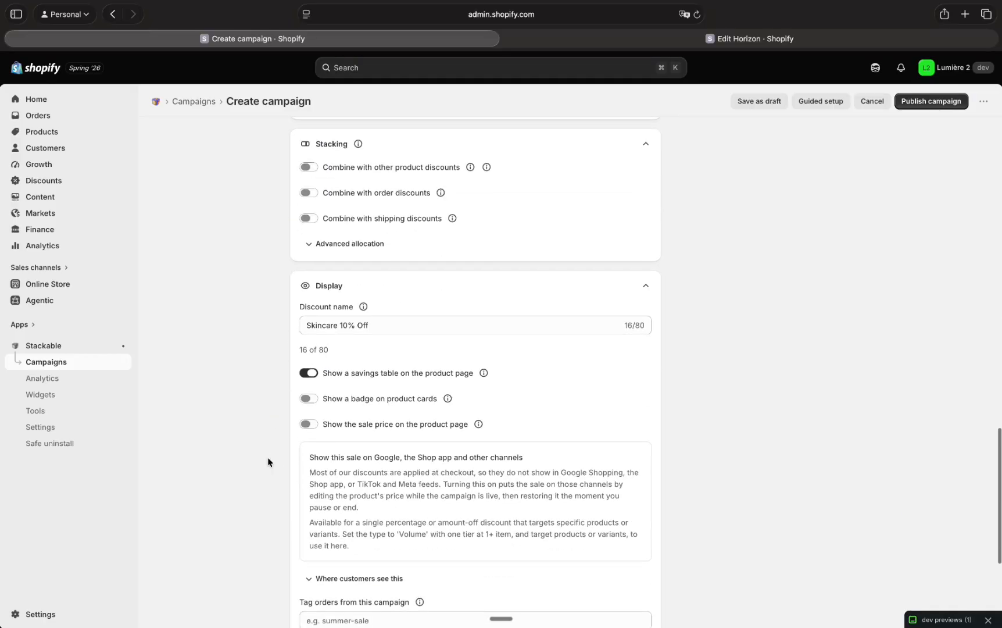
left_click(326, 434)
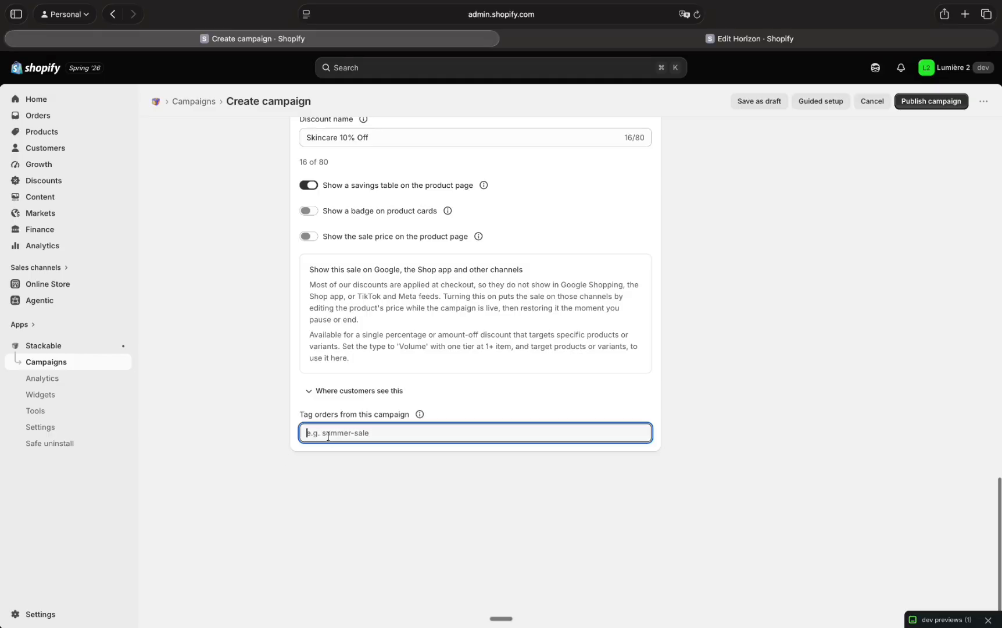
type("skinner")
left_click(398, 479)
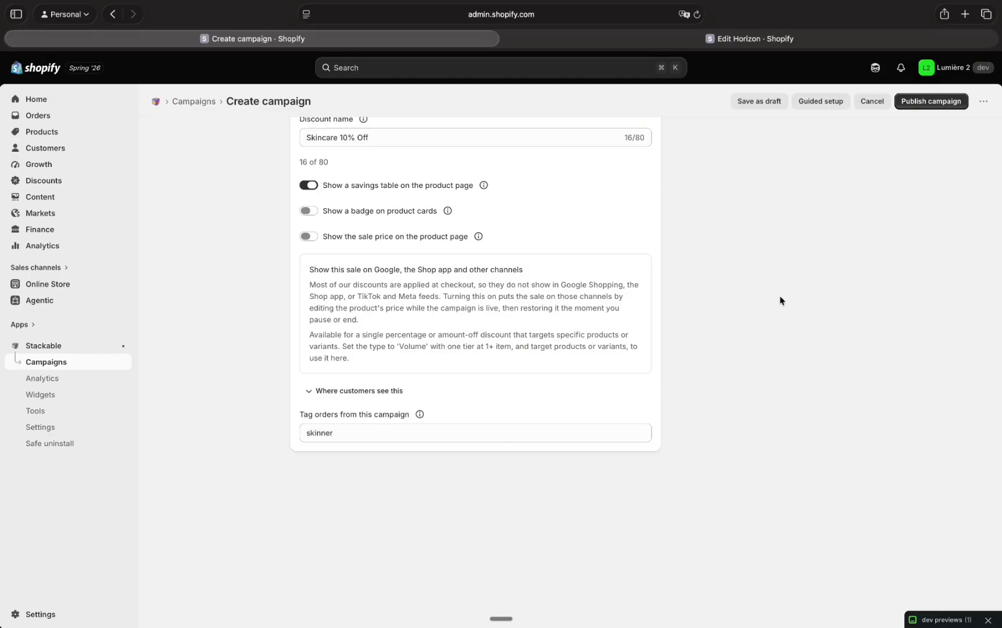
Review the offer, collection, audience and schedule in the campaign summary, and publish the Skincare 10% Off campaign.
scroll(779, 296, "up", 10)
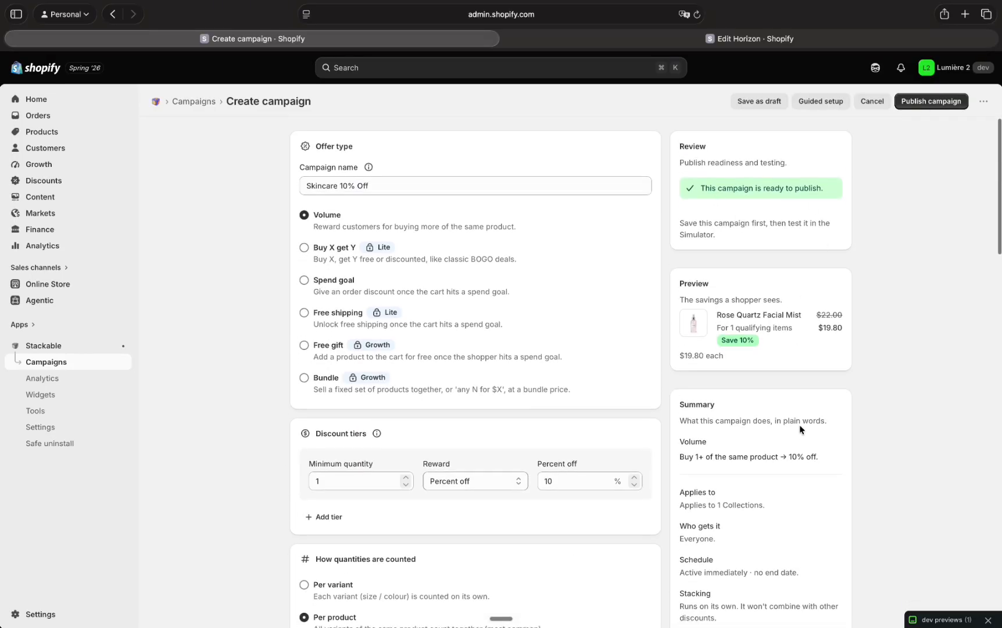
scroll(799, 429, "down", 2)
left_click_drag(678, 327, 821, 329)
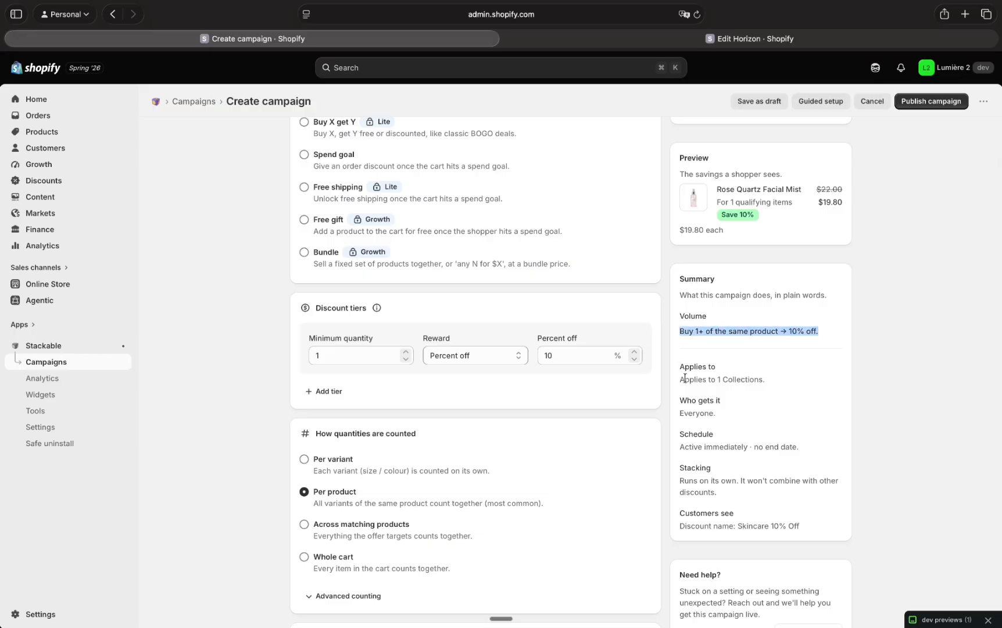
left_click_drag(685, 378, 777, 381)
left_click(680, 412)
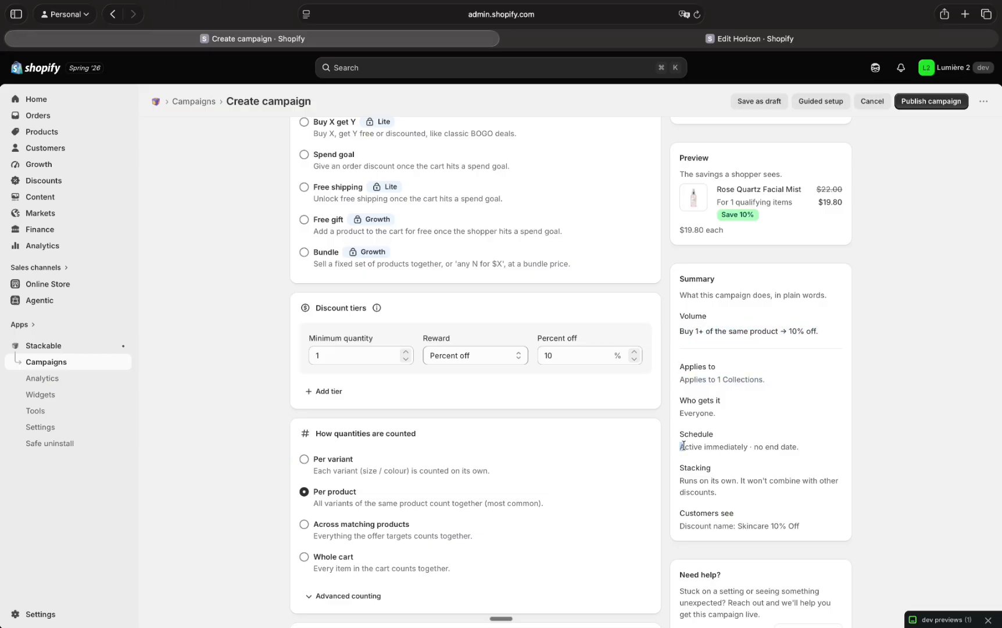
left_click_drag(683, 445, 812, 448)
left_click(731, 501)
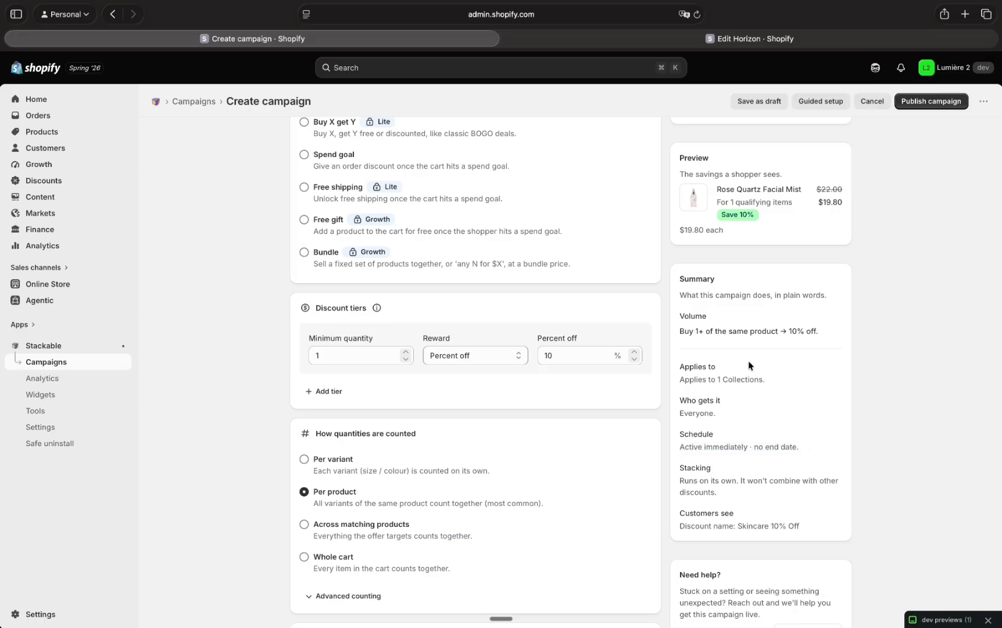
left_click(922, 102)
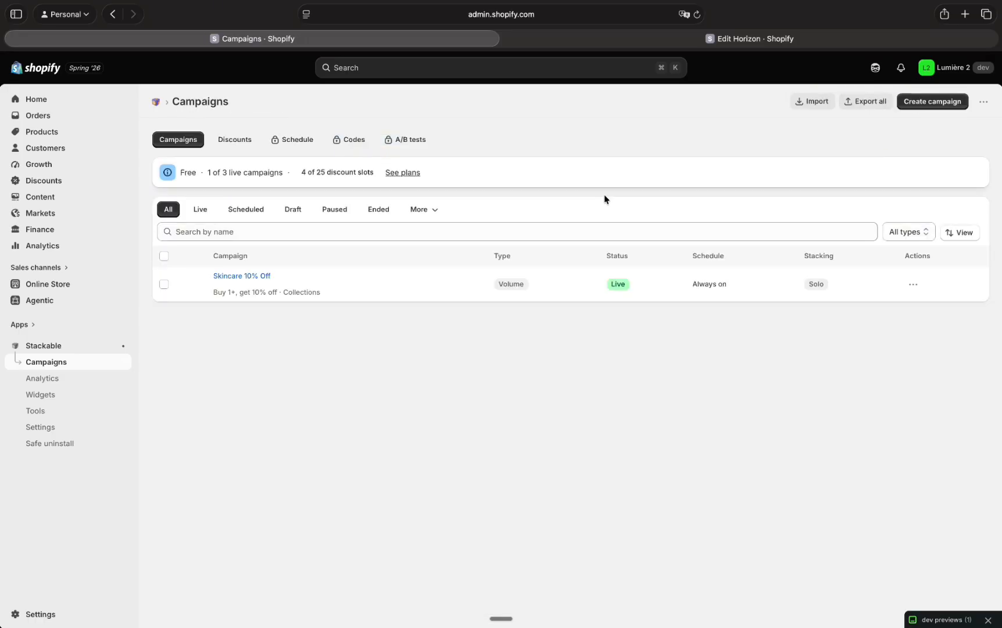
Start another campaign from the template gallery, search it for "spend" and use the "Spend 50, save 10%" template.
left_click(624, 255)
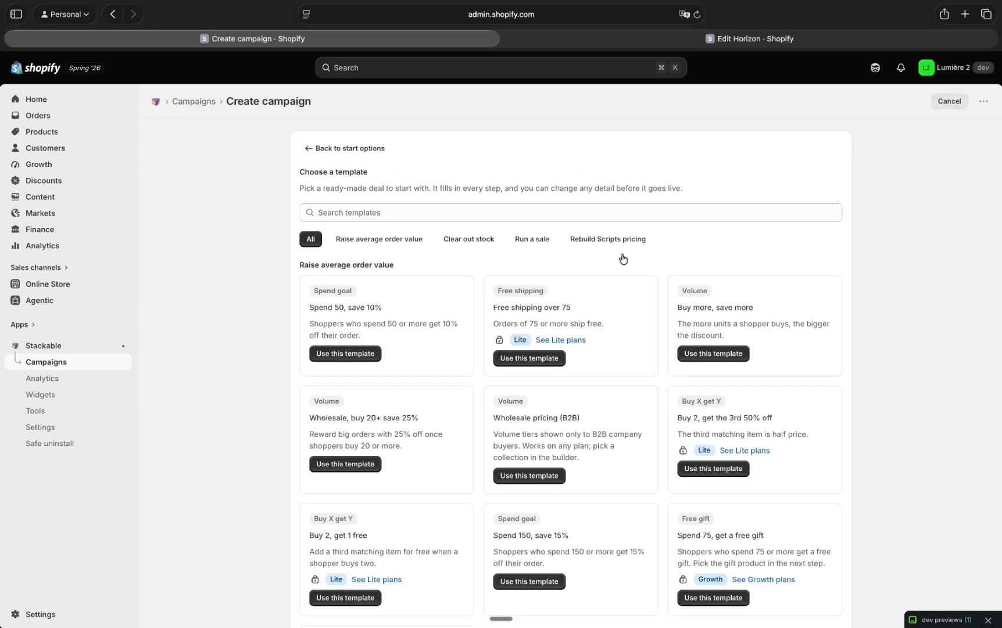
key("super+f")
type("spend")
key("Return")
key("Return")
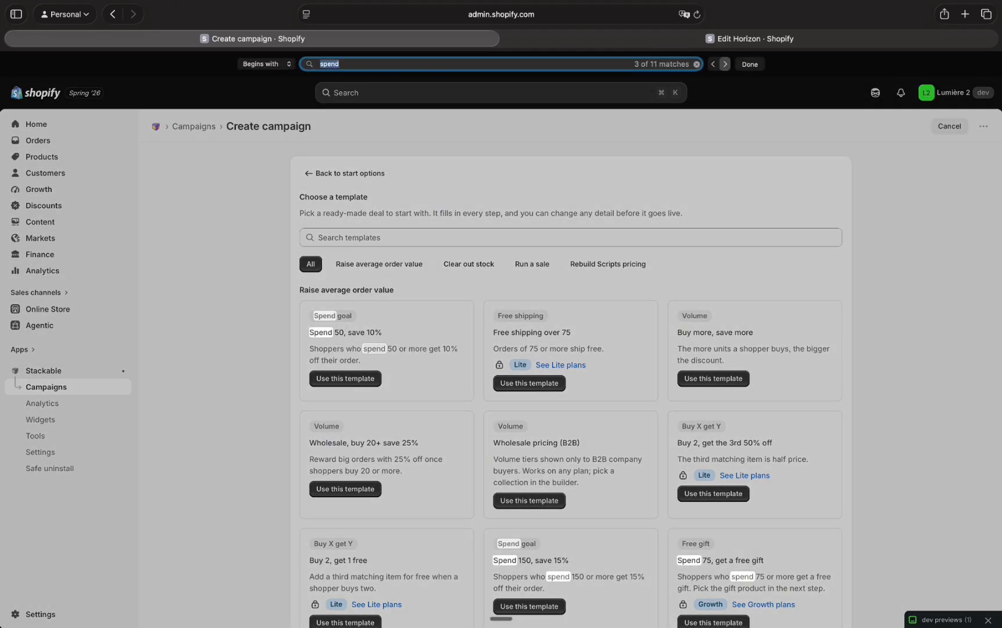
key("Return")
key("Escape")
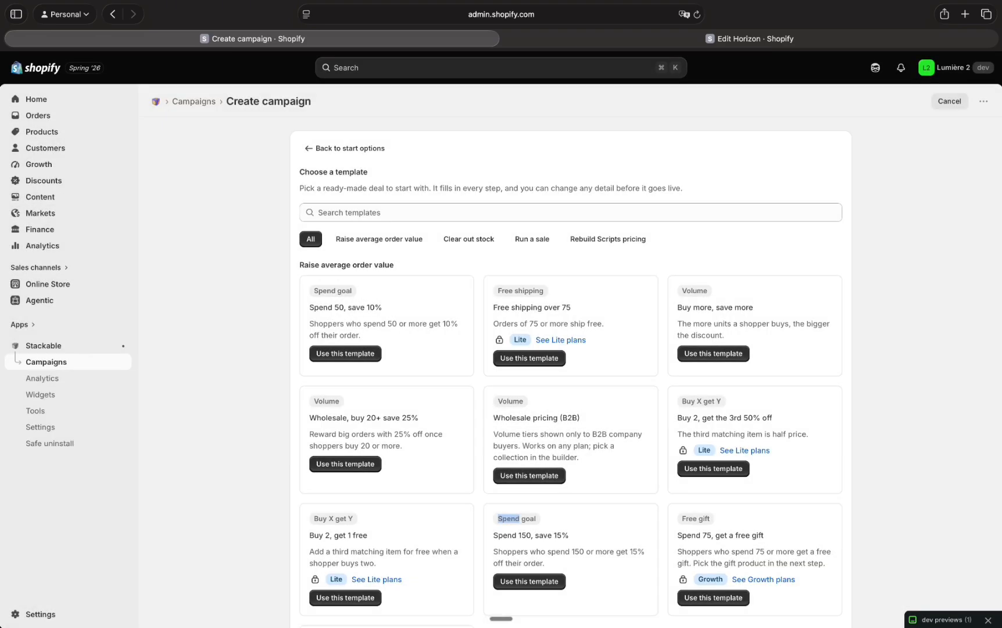
left_click(351, 348)
Name the campaign "Spend 80 Save 10" and set its spend threshold to a minimum of $80 with an amount-off-each reward of $10.
left_click_drag(390, 186, 225, 187)
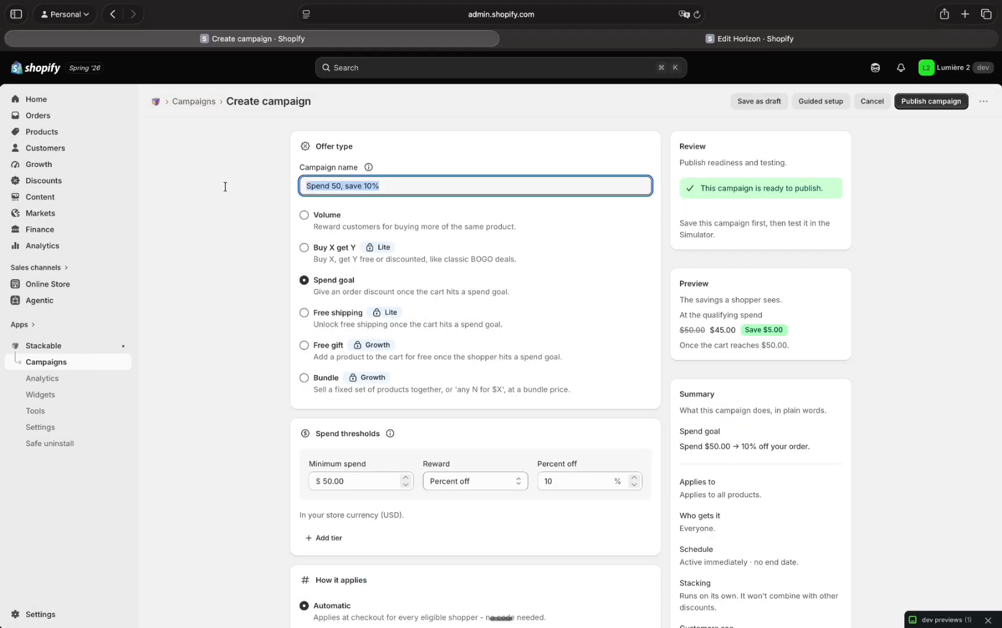
scroll(230, 275, "down", 3)
left_click_drag(339, 336, 293, 337)
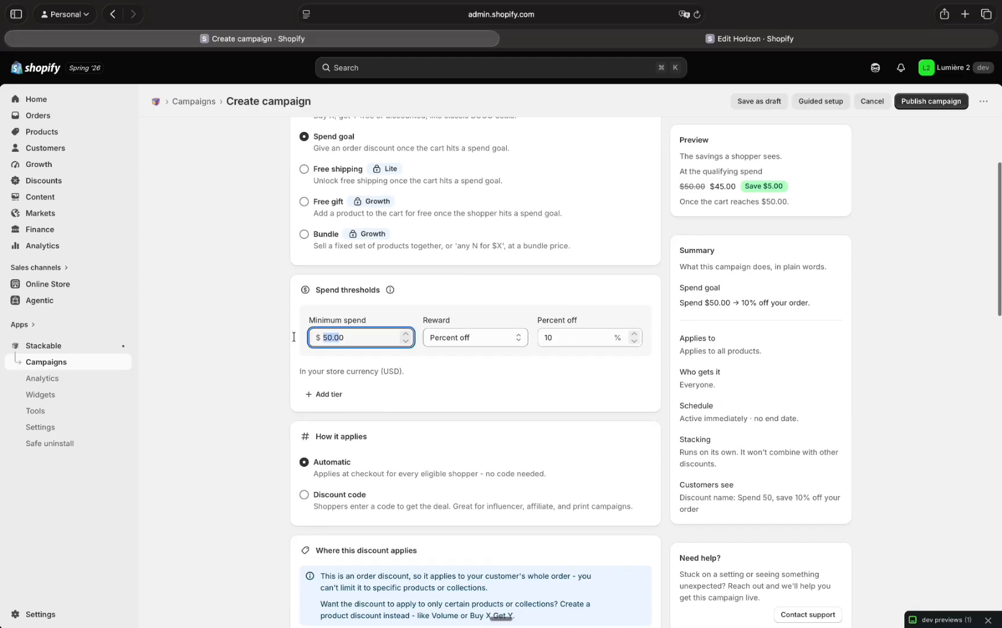
type("8")
key("Tab")
key("Tab")
key("Right")
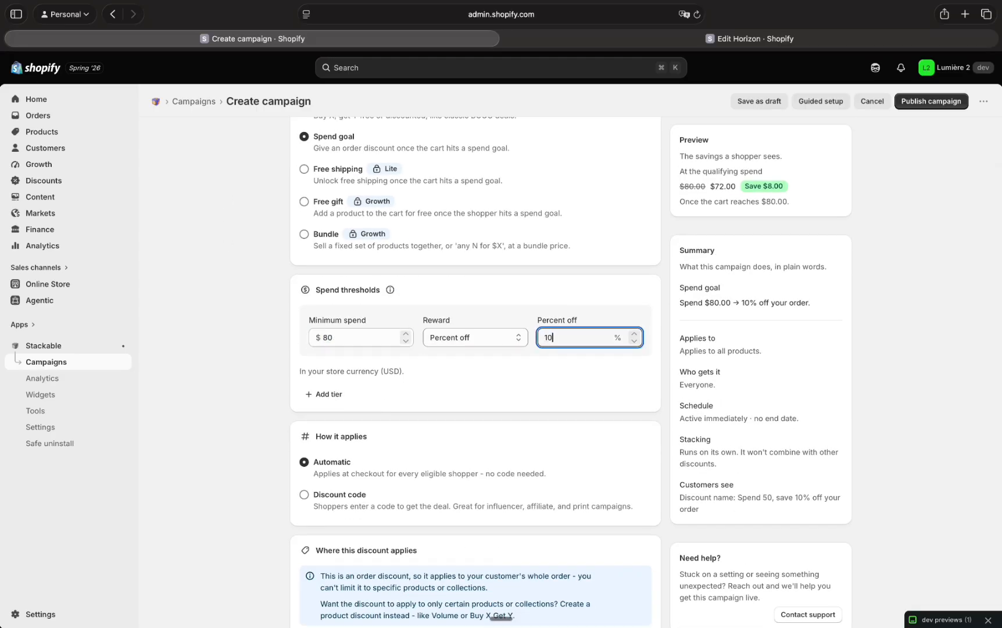
left_click(459, 338)
left_click(461, 350)
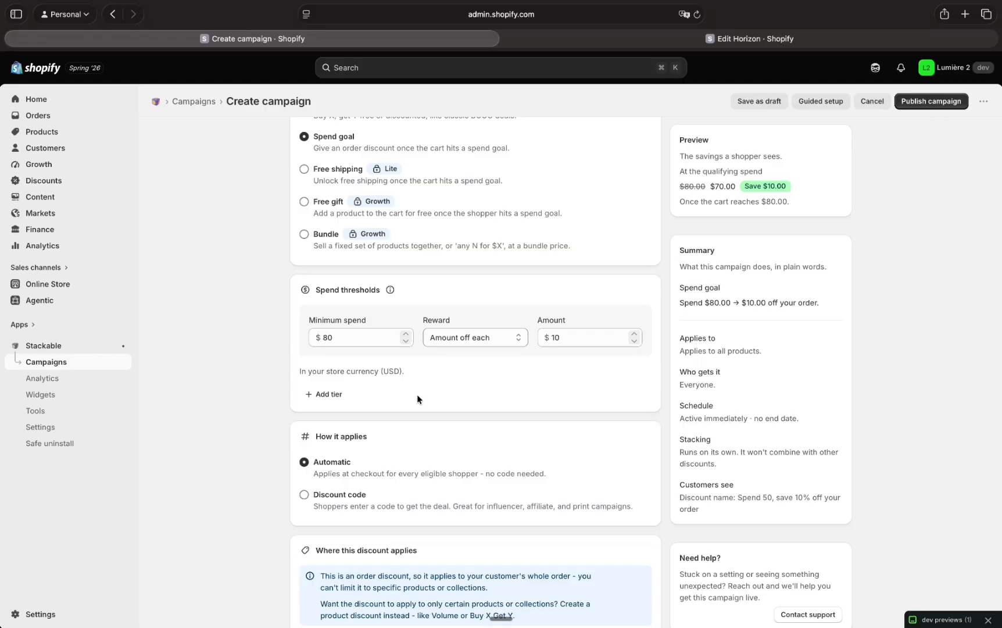
Try a second spend tier with a $160 minimum and 20 percent off, and remove that tier again.
left_click(326, 394)
type("16")
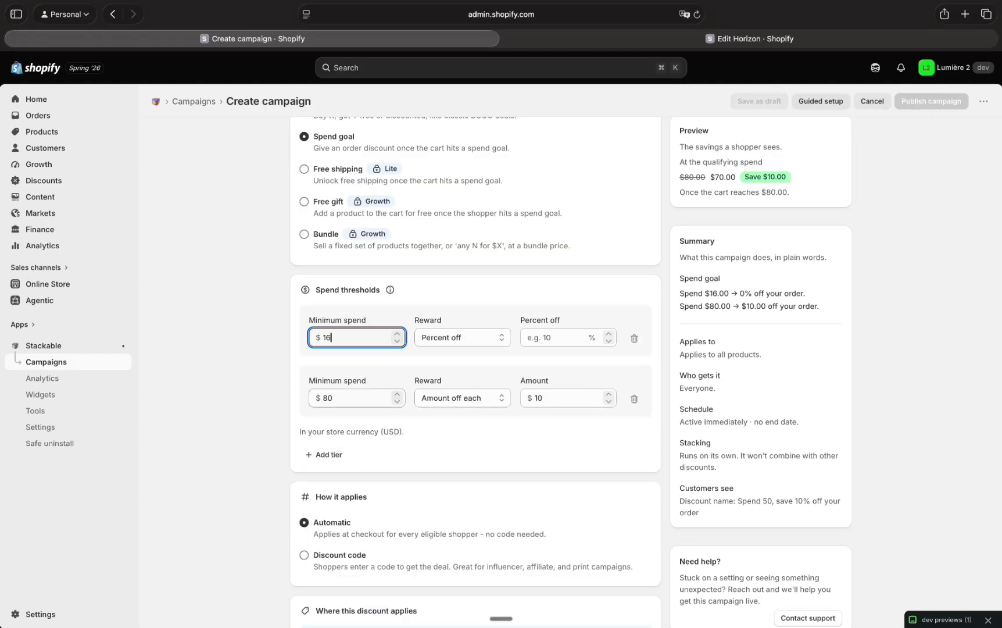
type("0")
key("Tab")
key("Tab")
type("20")
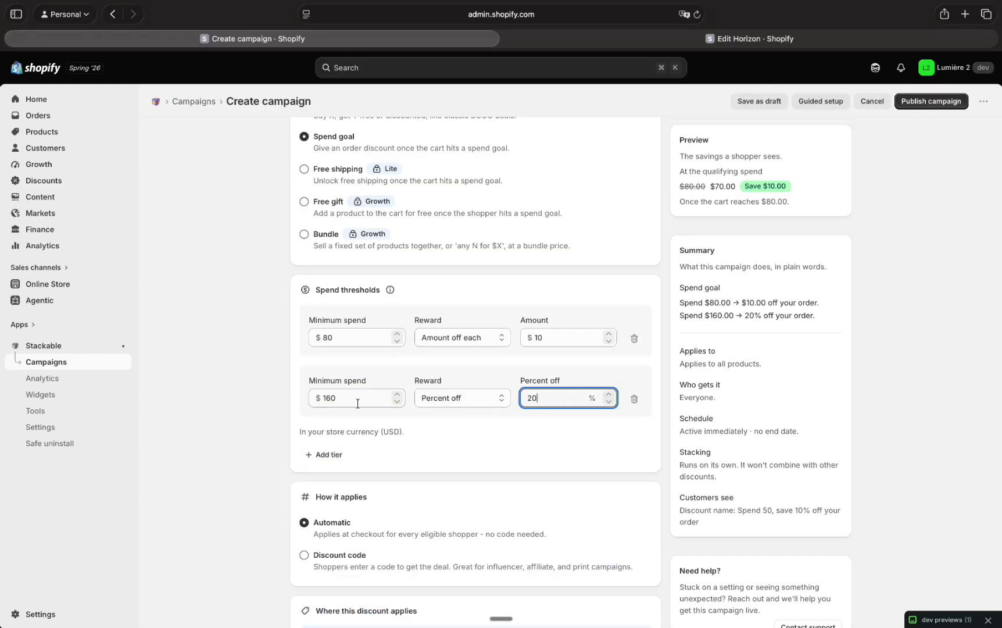
left_click(433, 447)
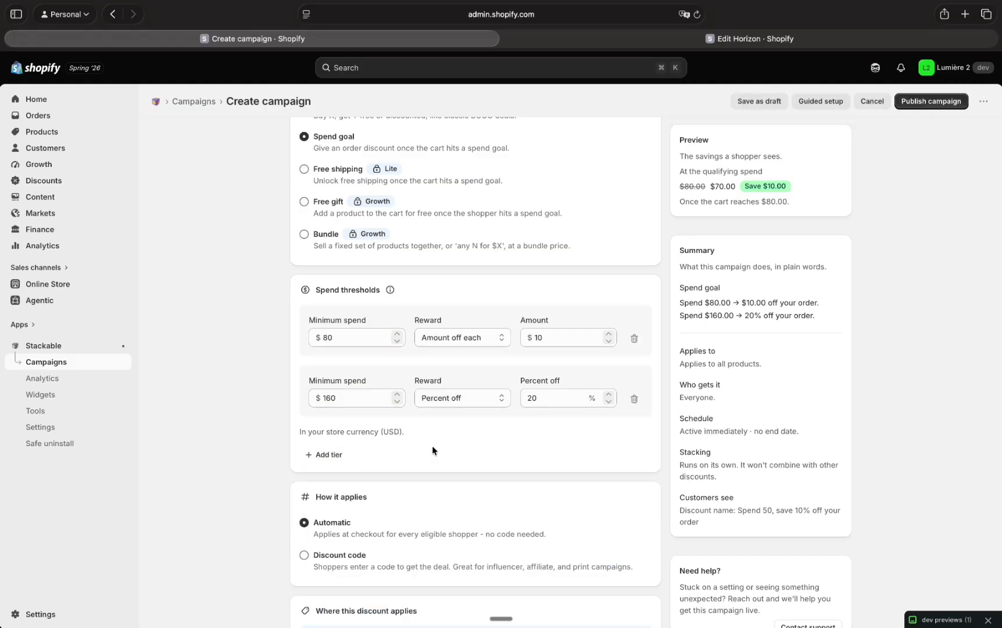
left_click(635, 399)
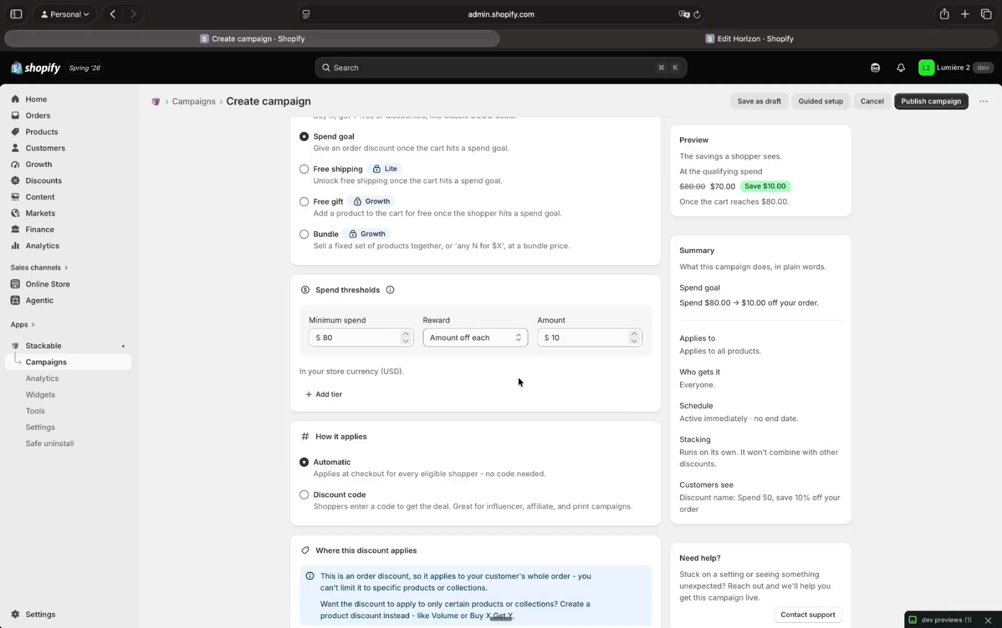
Set the customer-facing discount name to "Spend 80 Save 10" and publish the spend goal campaign.
scroll(431, 385, "down", 10)
scroll(432, 383, "down", 6)
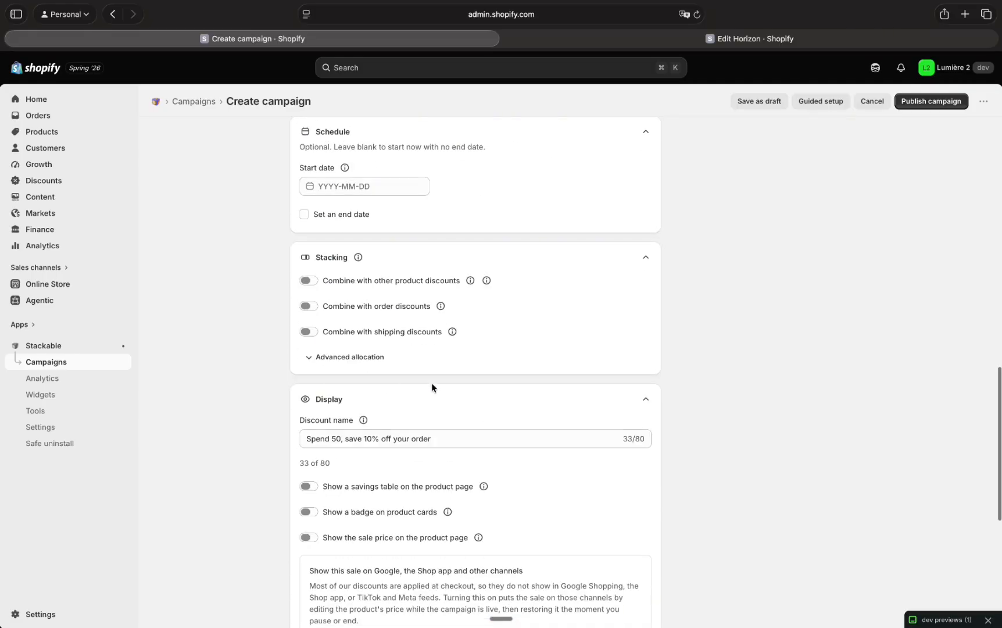
triple_click(409, 249)
type("Spend 80 Save 10")
left_click(221, 282)
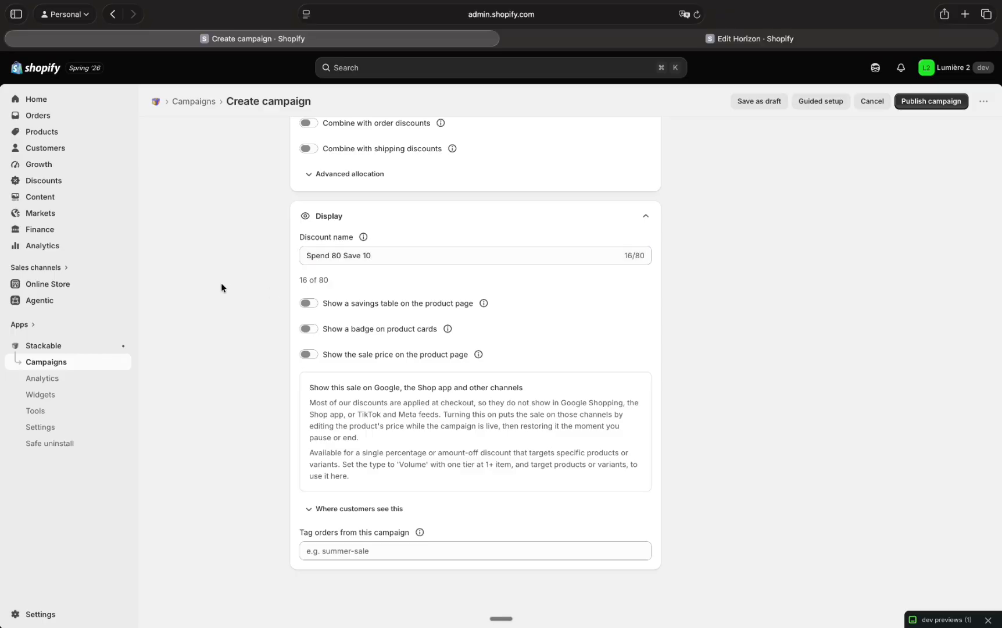
scroll(221, 284, "up", 10)
scroll(225, 291, "up", 8)
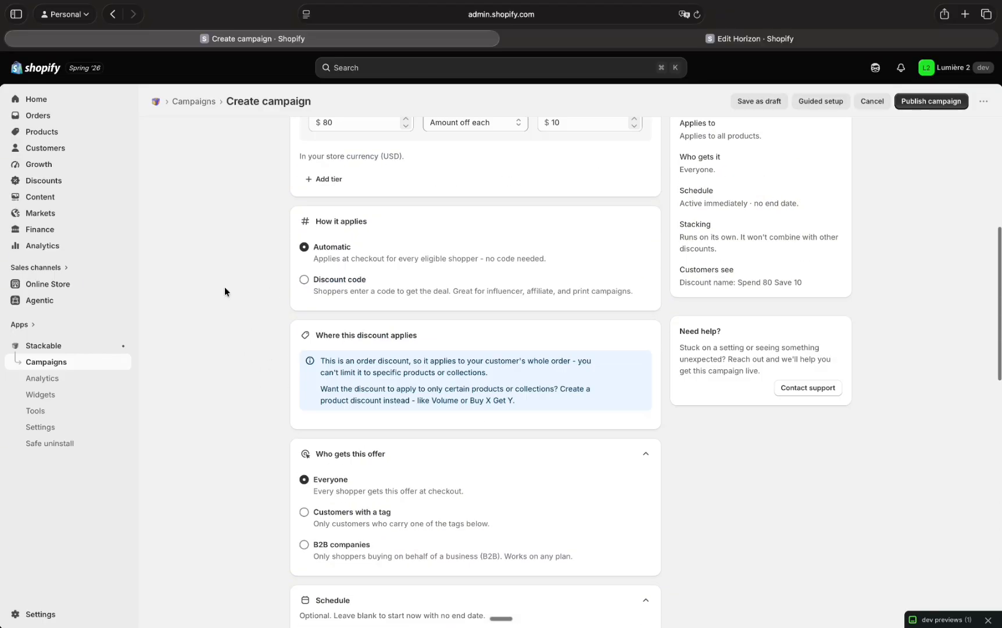
scroll(225, 291, "down", 4)
scroll(225, 291, "down", 14)
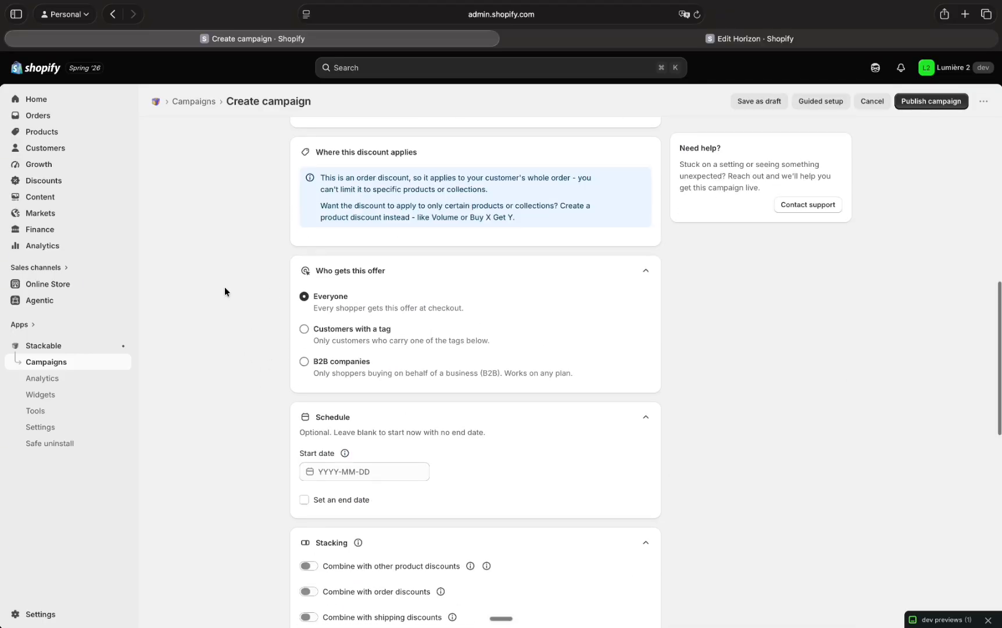
left_click(936, 102)
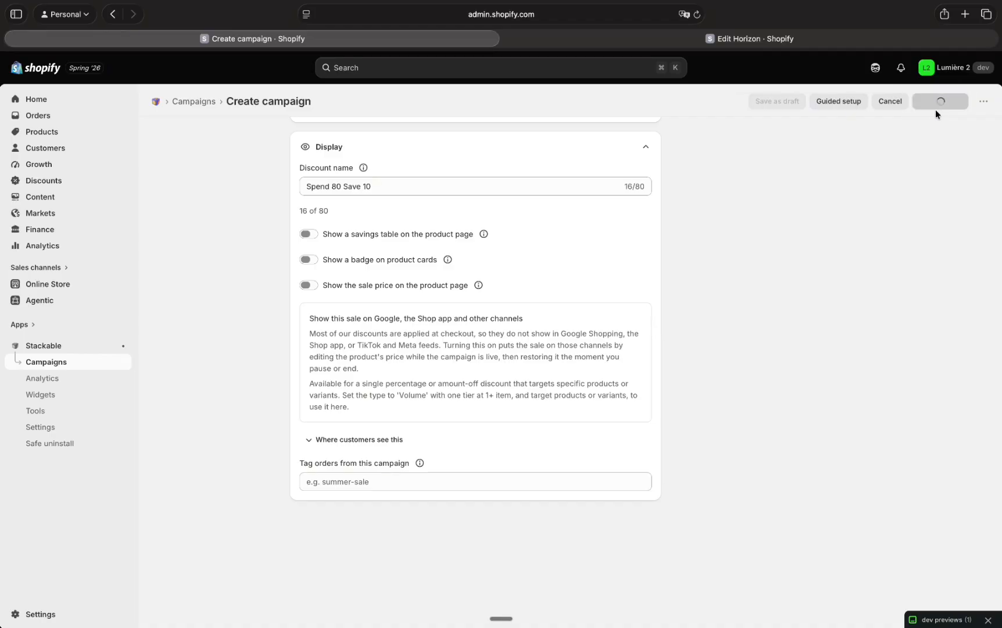
Examine the live campaign usage and the breakdown of which discounts occupy the store's automatic discount slots.
left_click_drag(208, 172, 284, 172)
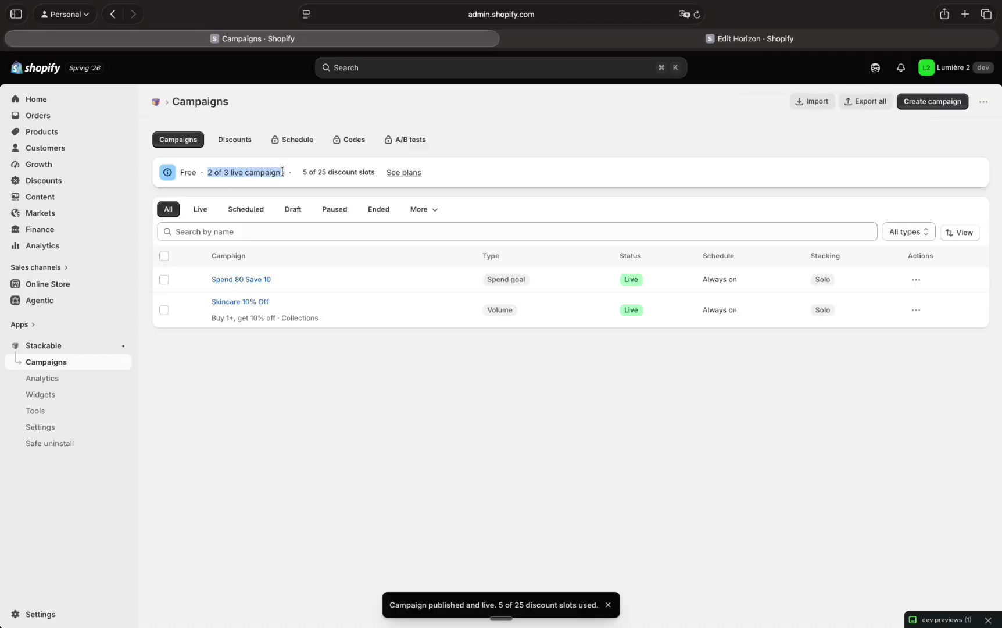
left_click(341, 174)
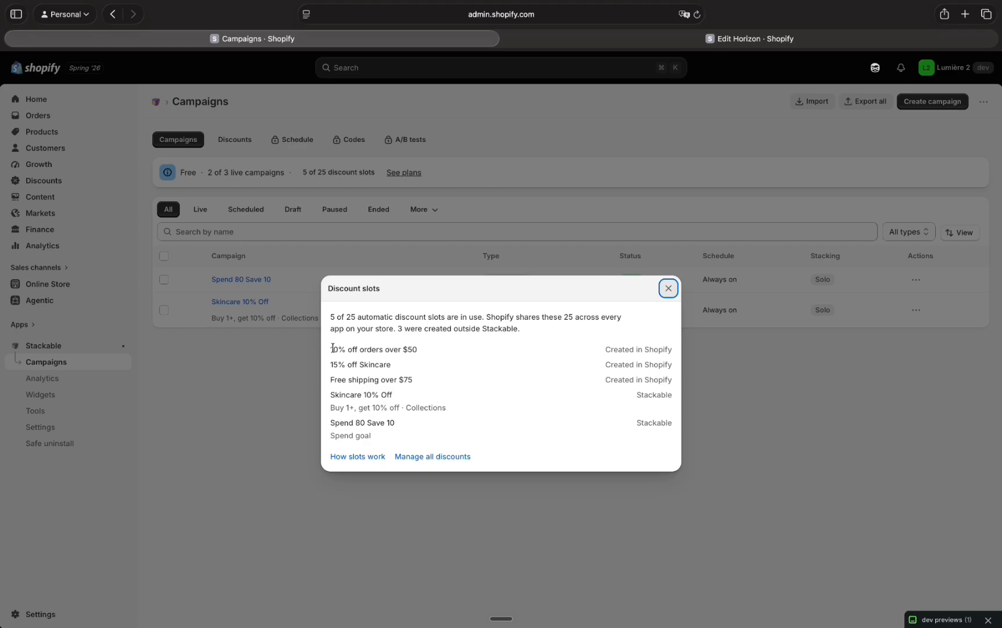
left_click_drag(333, 348, 679, 431)
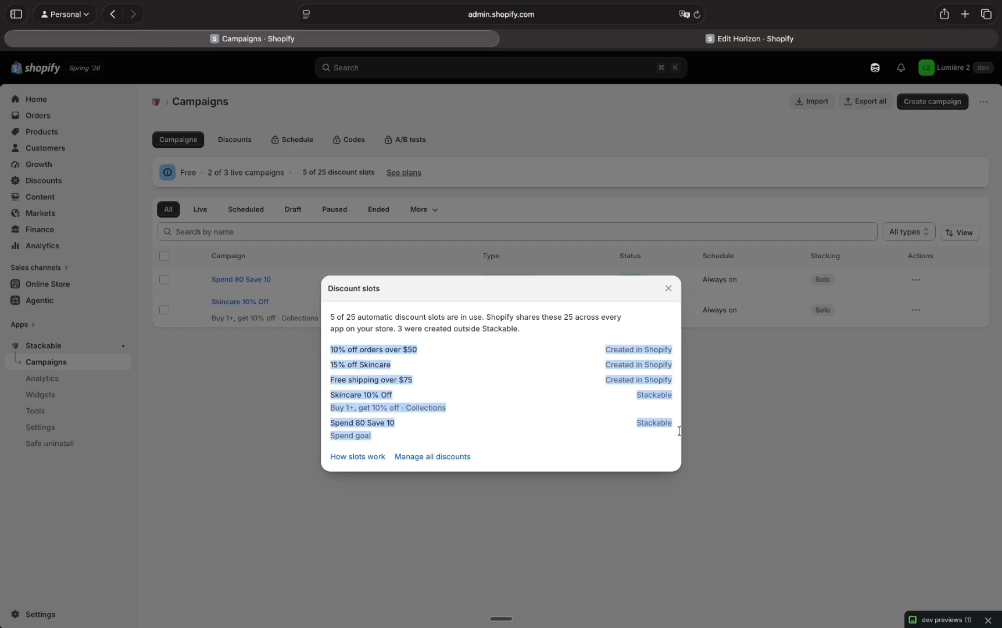
left_click(668, 288)
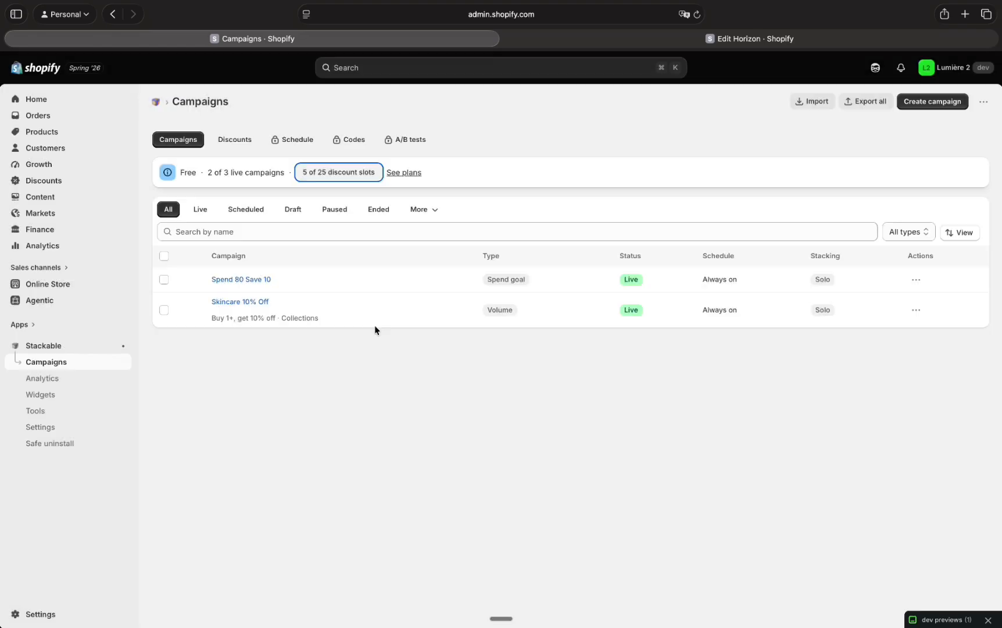
Examine the conflict and overlap analysis of live discounts and the lists of Stackable and native Shopify discounts.
left_click(227, 143)
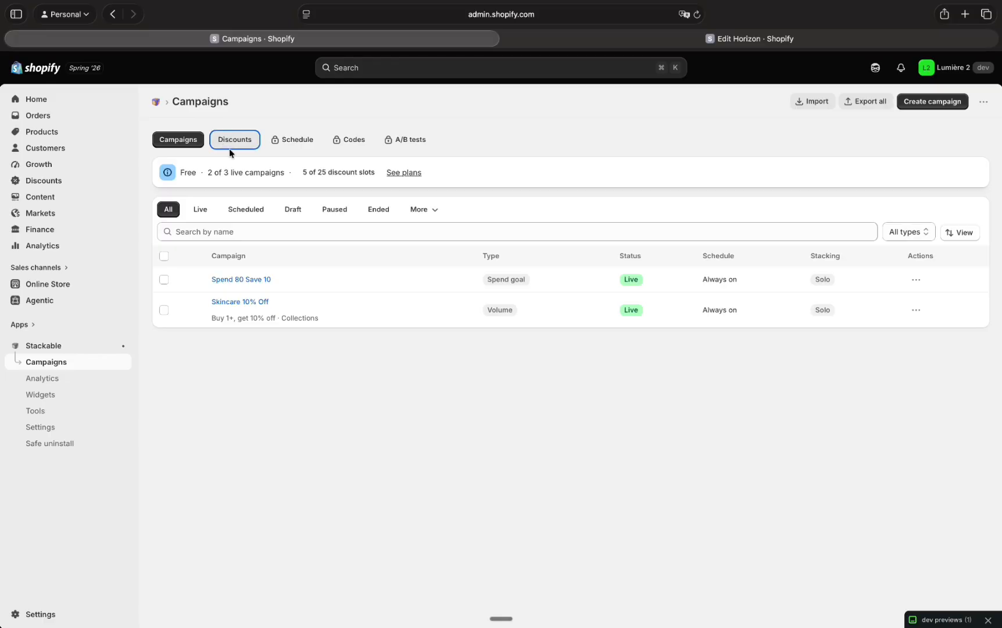
scroll(368, 380, "down", 5)
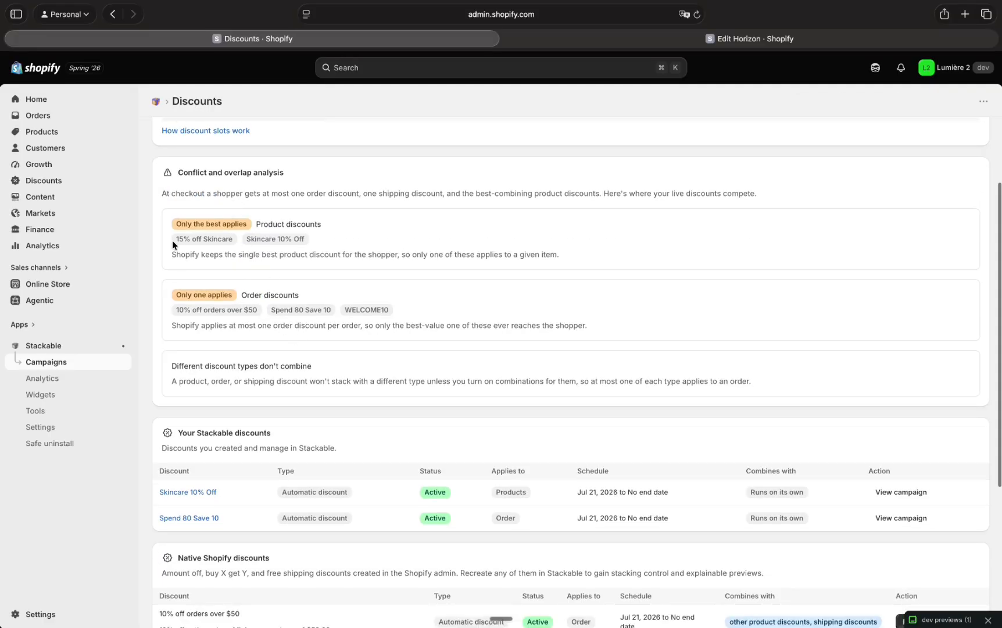
left_click_drag(173, 240, 318, 238)
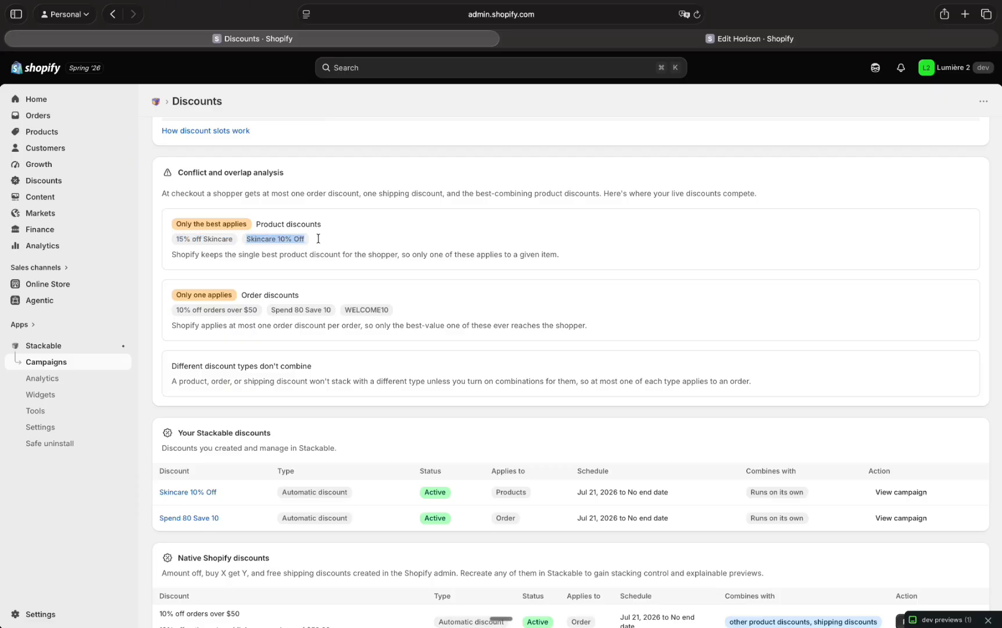
scroll(318, 238, "down", 3)
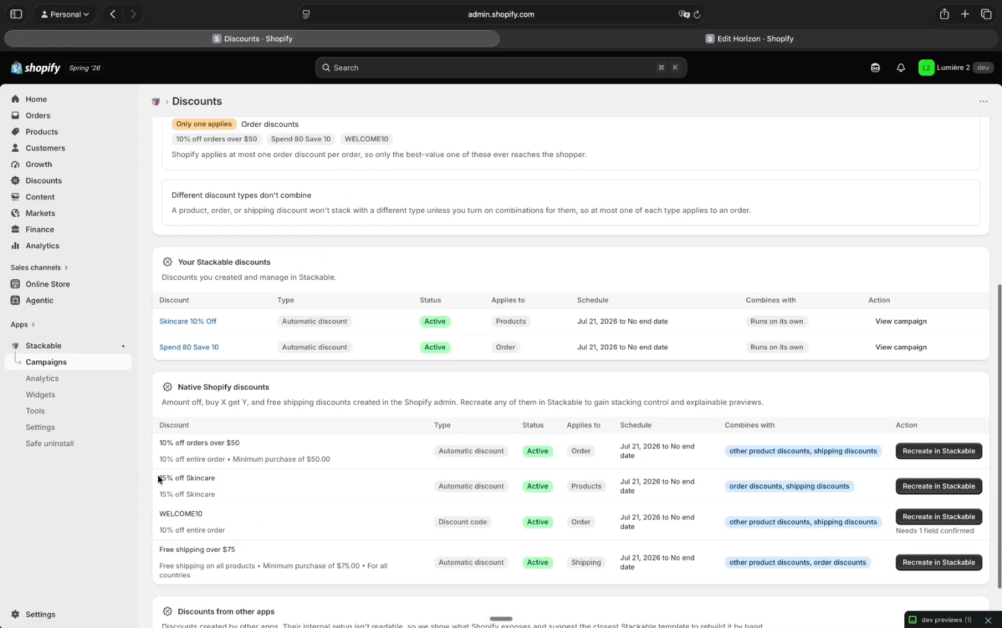
Examine the native 15% off Skincare discount in Stackable's overview, and open the store's own discount list.
left_click_drag(160, 476, 248, 494)
scroll(248, 495, "up", 1)
scroll(248, 495, "up", 5)
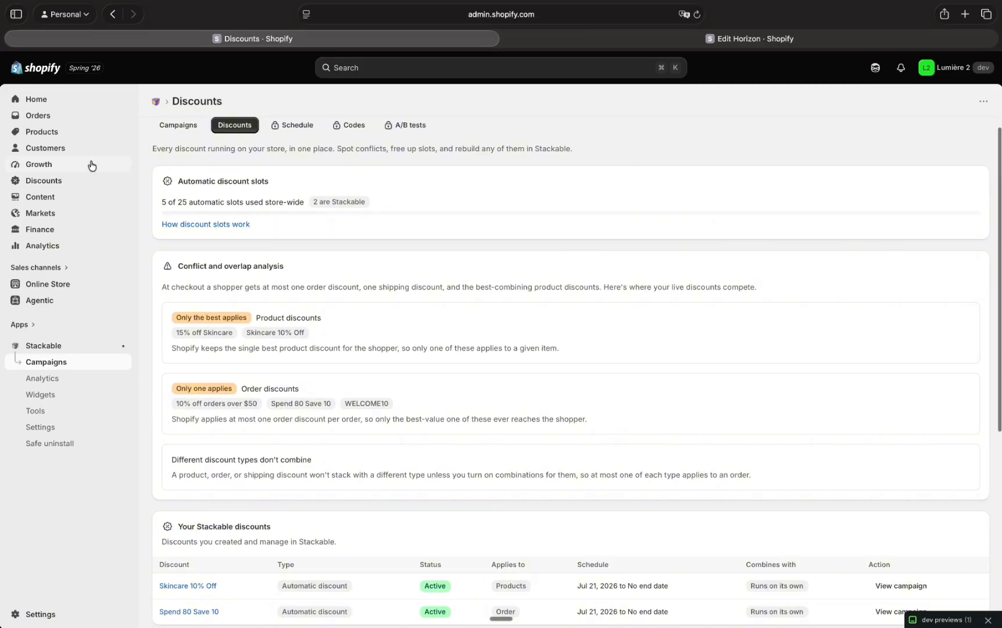
left_click(54, 182)
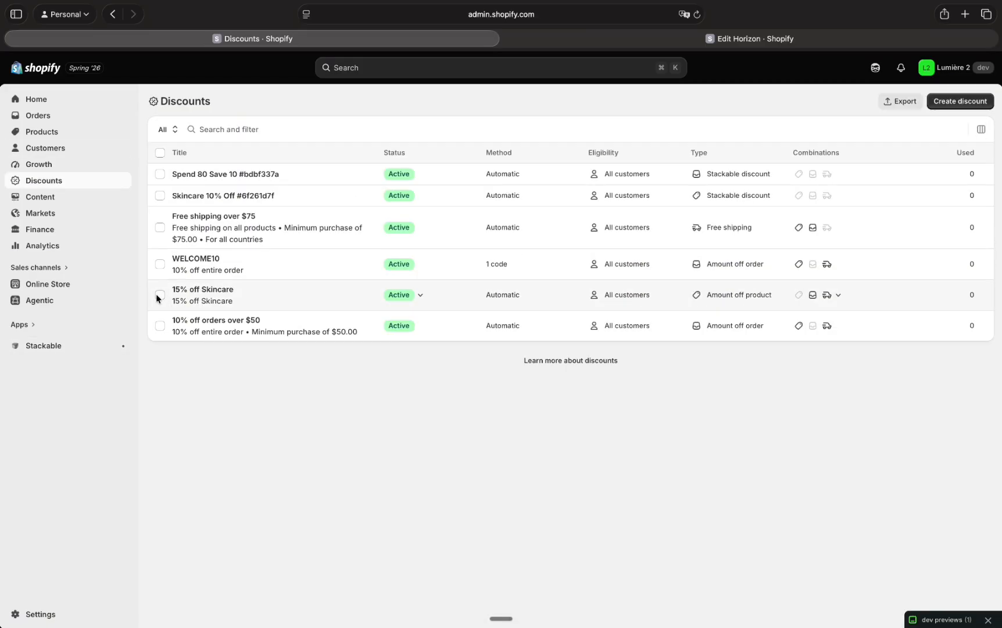
In Stackable's simulator, search products for "skin", add the Gentle Foaming Cleanser to the sample cart and run the preview.
left_click(51, 346)
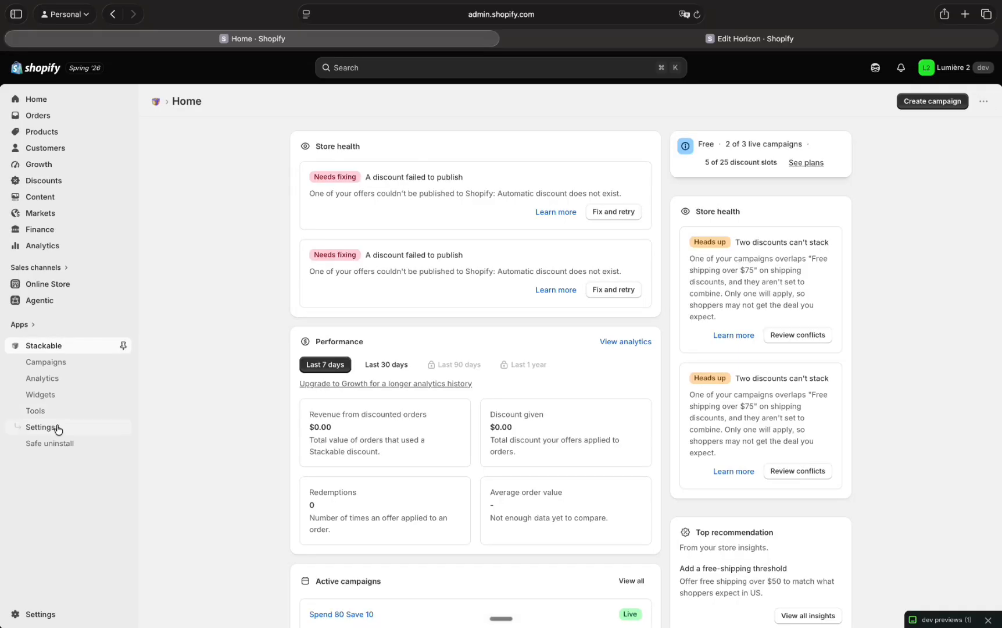
left_click(36, 411)
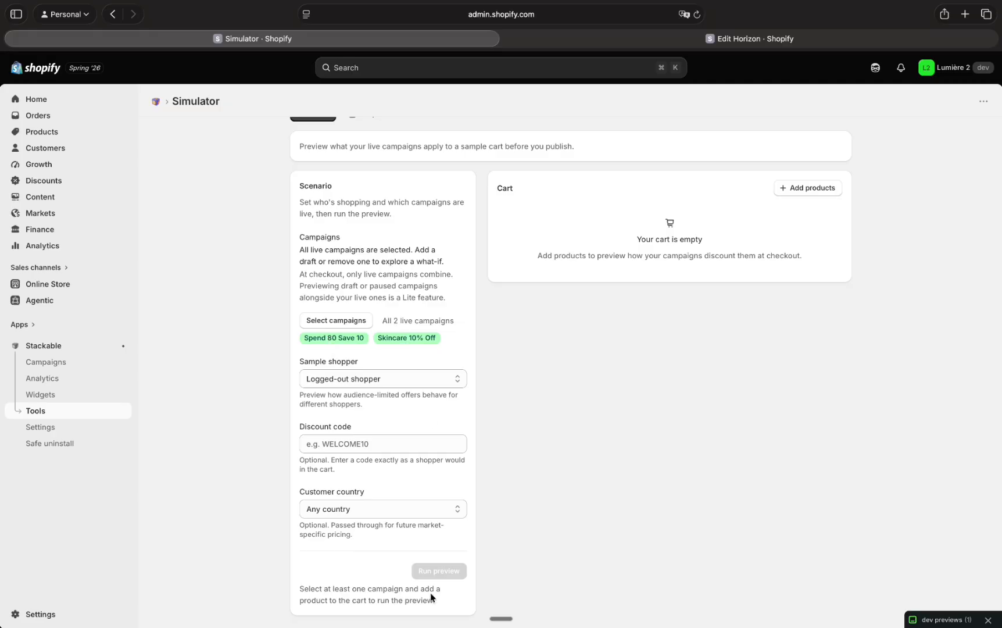
left_click(825, 188)
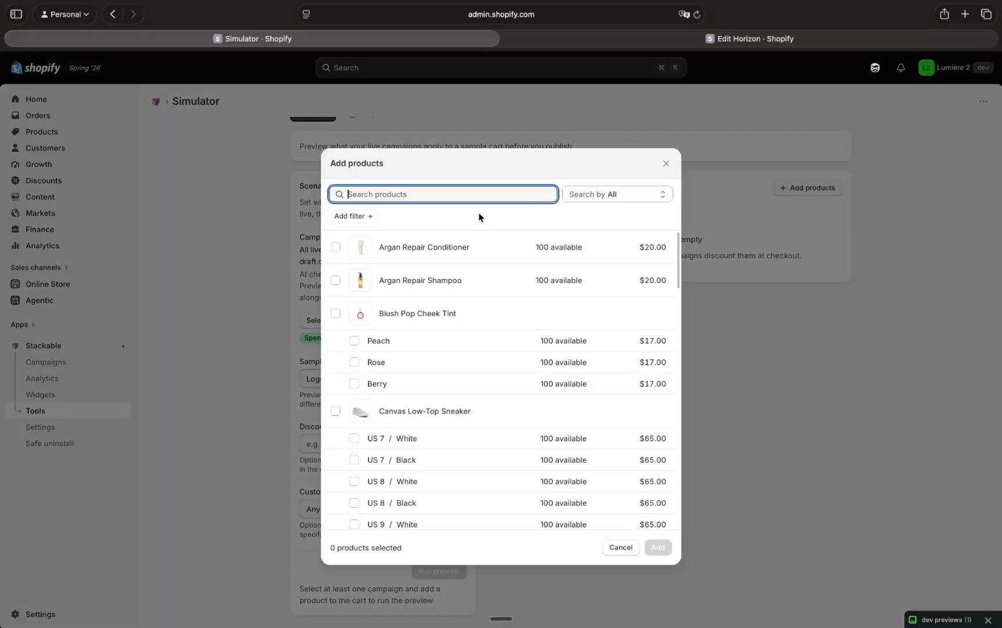
type("skin")
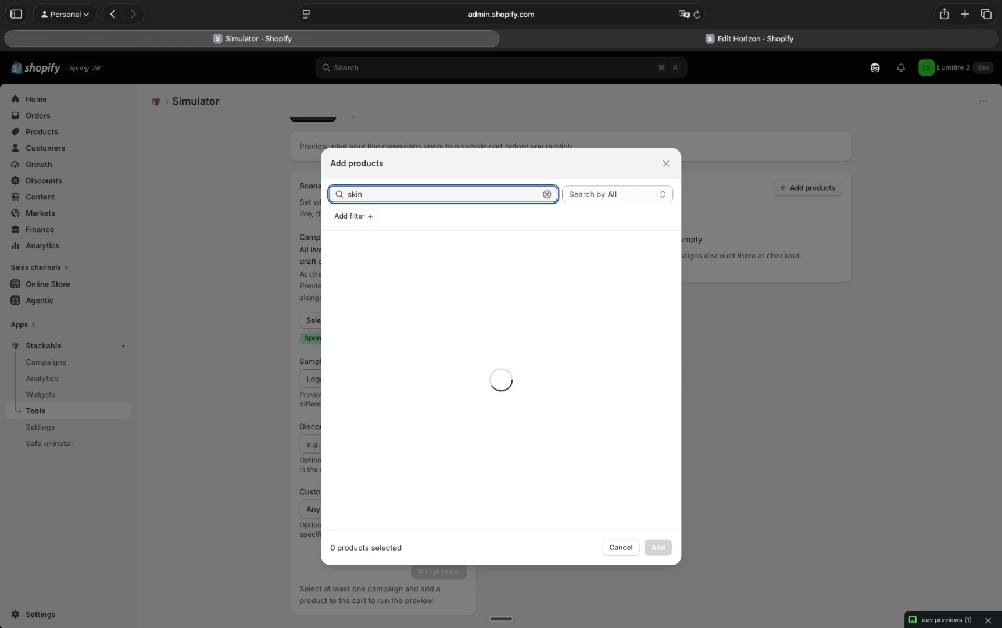
left_click(465, 247)
left_click(660, 547)
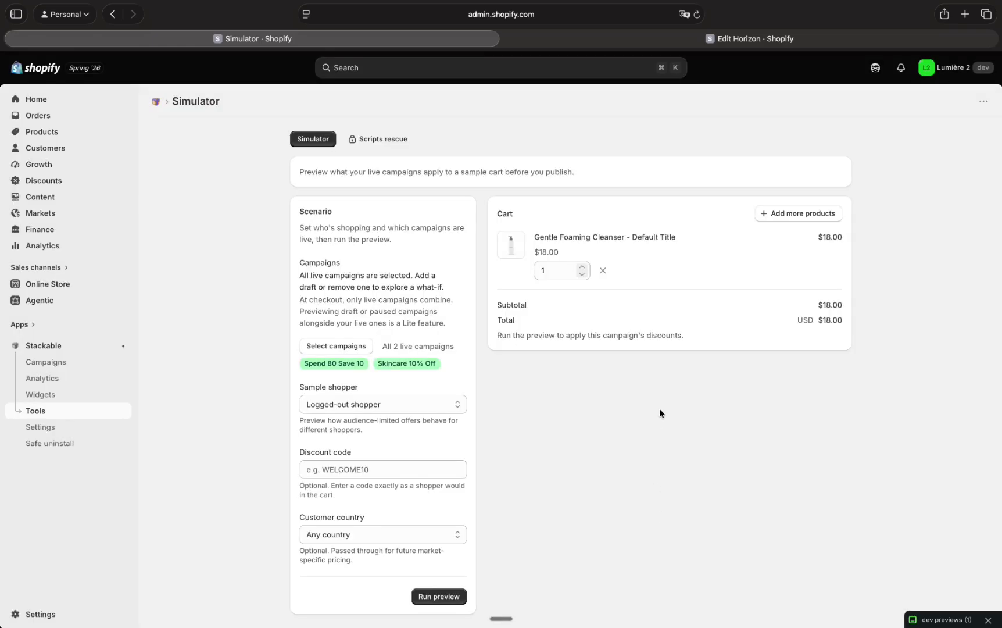
left_click(436, 601)
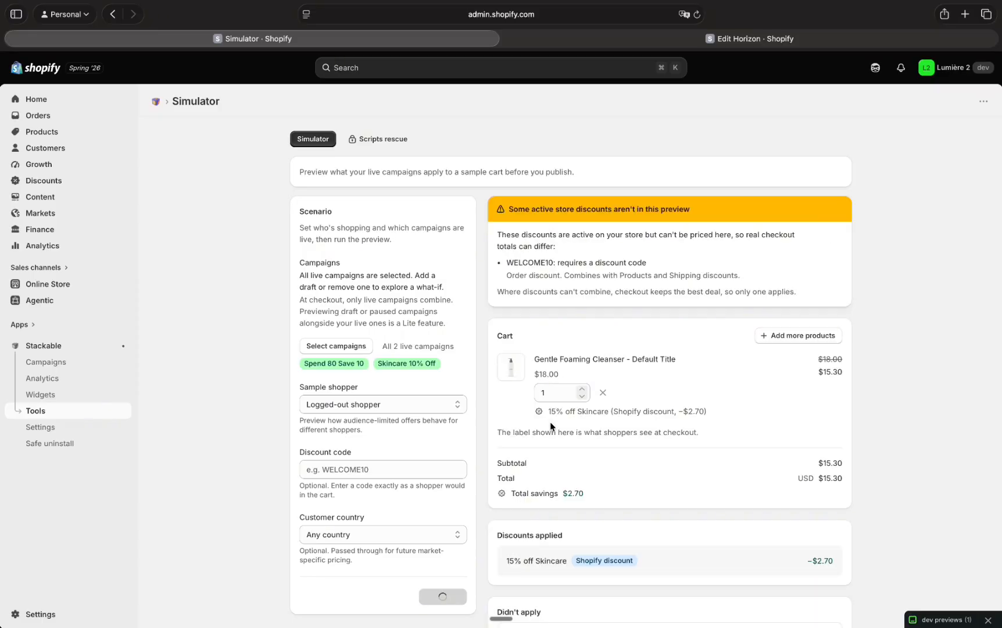
Examine the preview's cart discount, the WELCOME10 notice and the reasons why other discounts didn't apply.
scroll(550, 426, "down", 2)
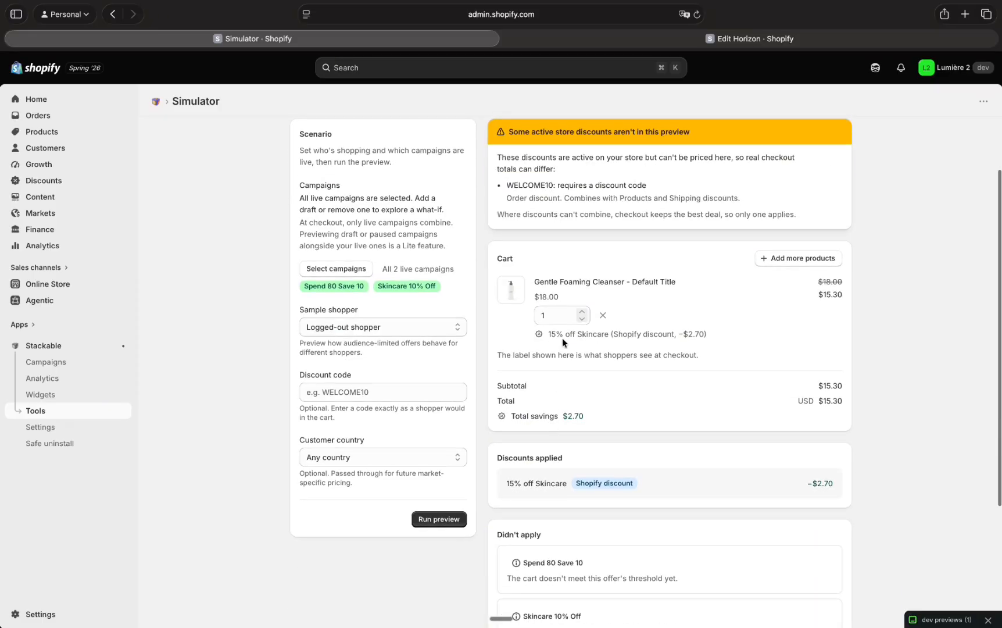
left_click_drag(546, 333, 708, 335)
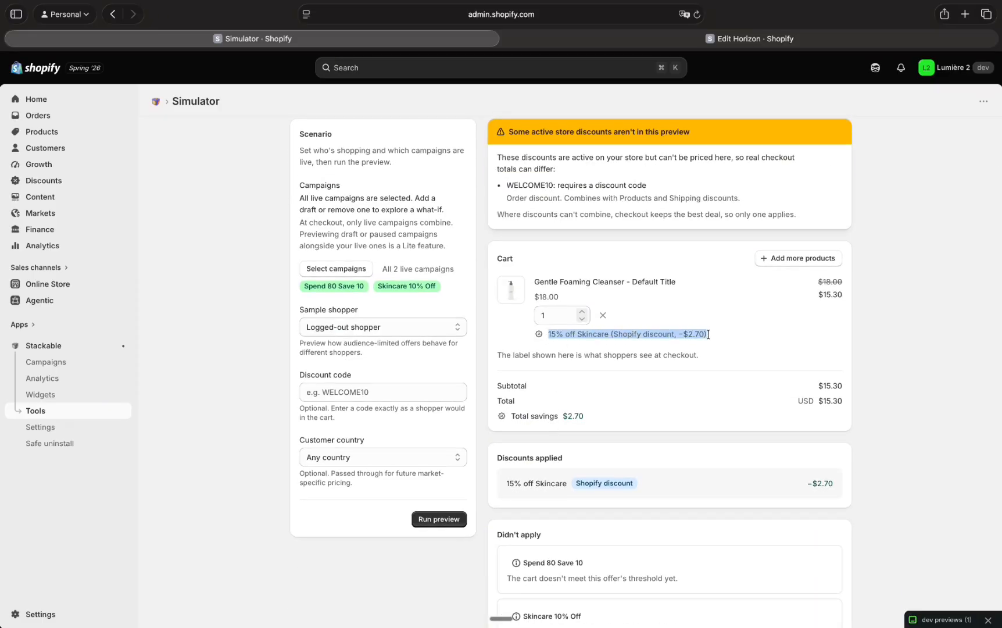
left_click_drag(505, 185, 672, 191)
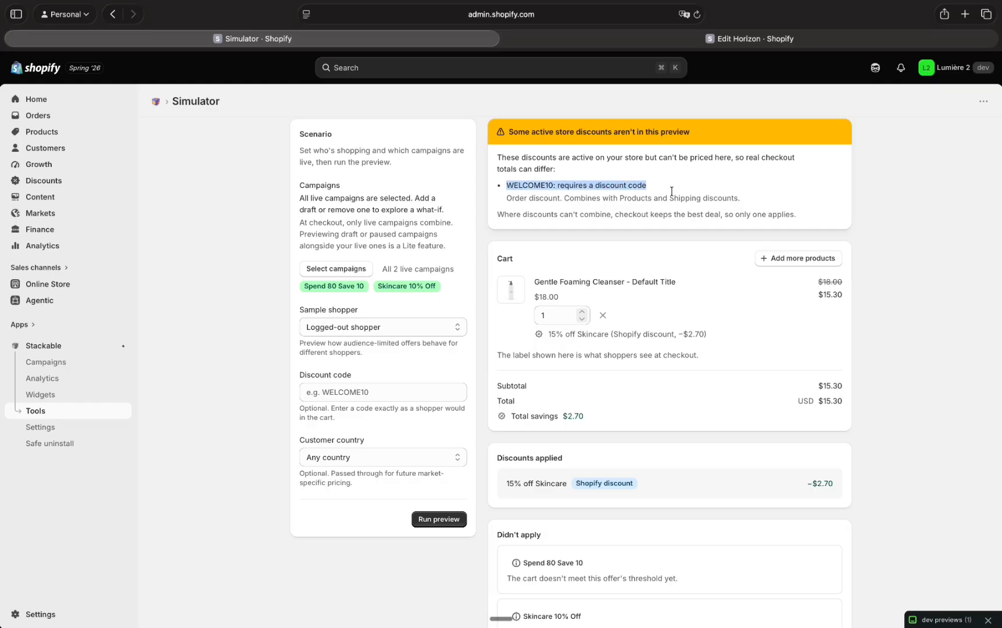
scroll(672, 191, "down", 1)
scroll(673, 191, "down", 3)
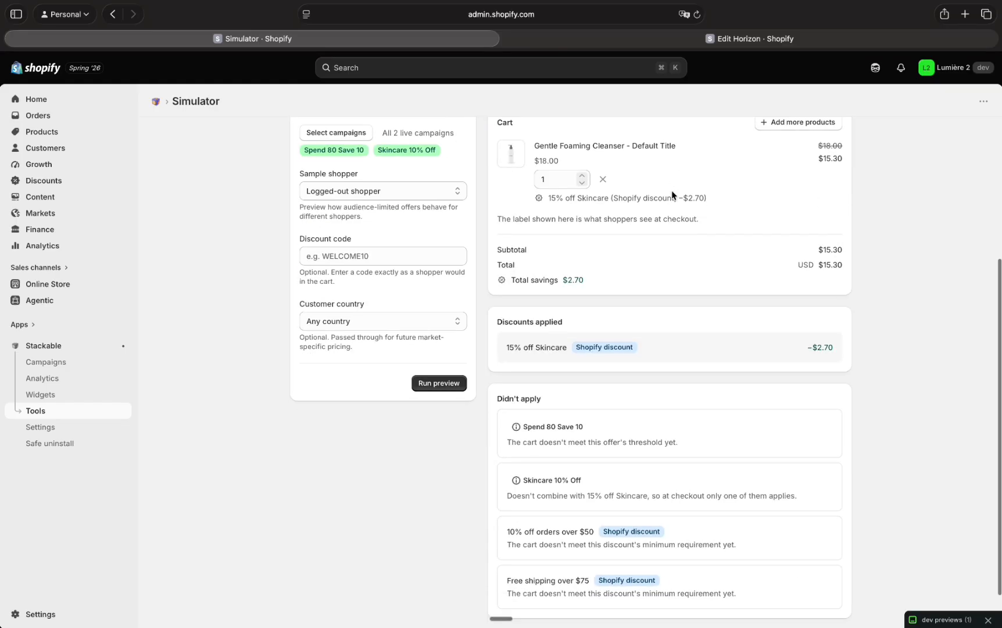
scroll(672, 192, "up", 4)
scroll(672, 190, "up", 1)
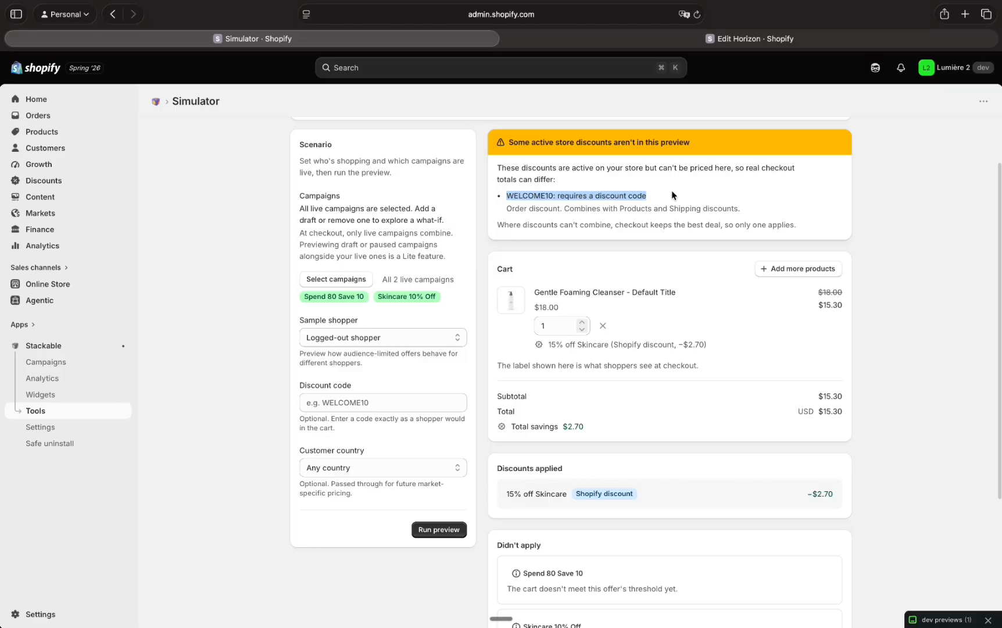
Enter the discount code WELCOME10 in the simulator scenario and rerun the preview.
left_click(374, 405)
type("WELCOM")
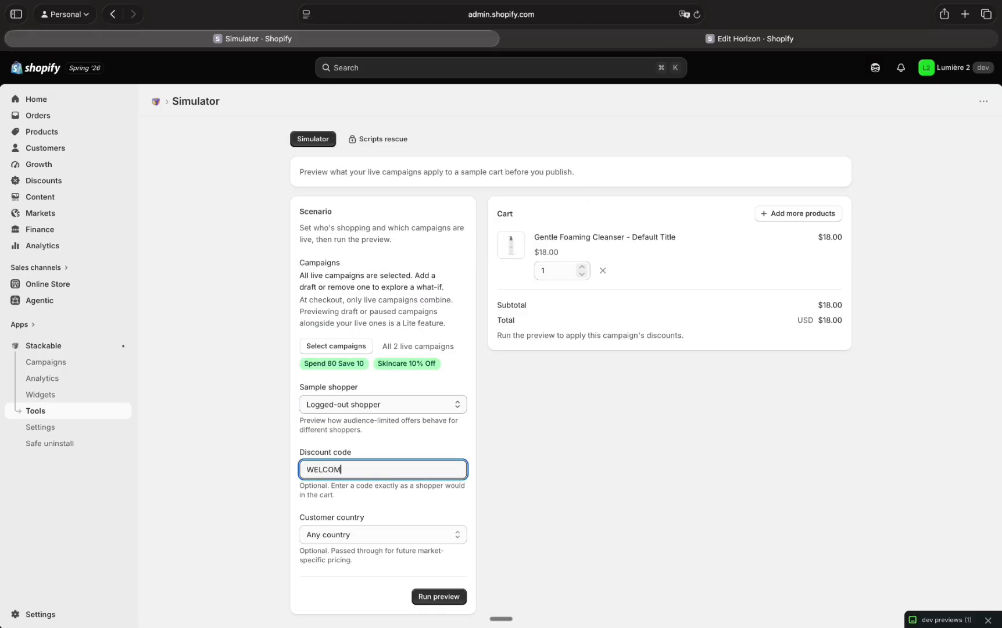
type("E10")
left_click(424, 597)
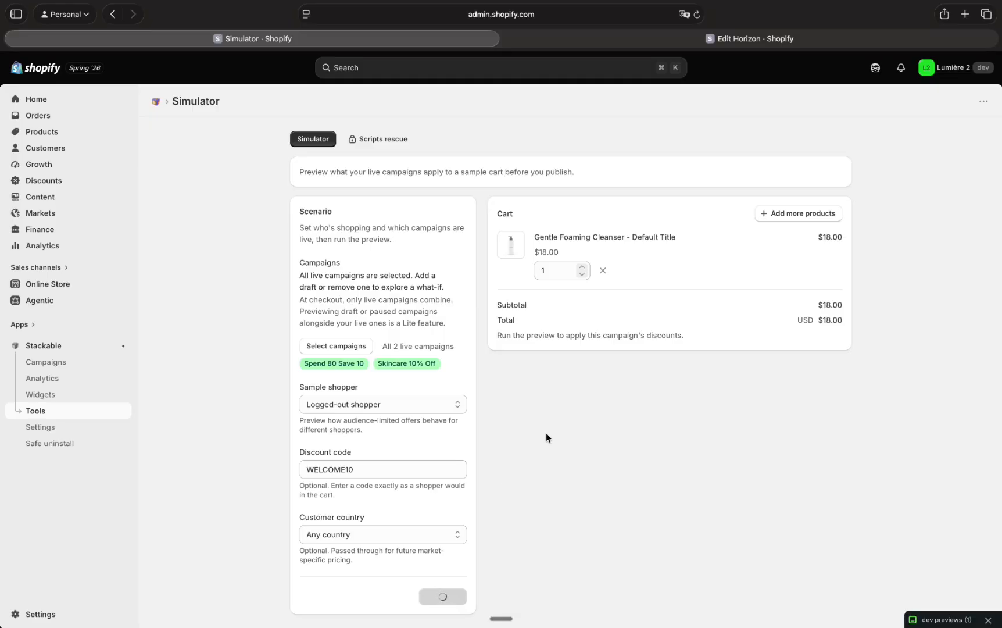
Examine how the product and order discounts stack in the preview and why Skincare 10% Off didn't apply.
scroll(636, 358, "down", 1)
left_click_drag(546, 267, 693, 269)
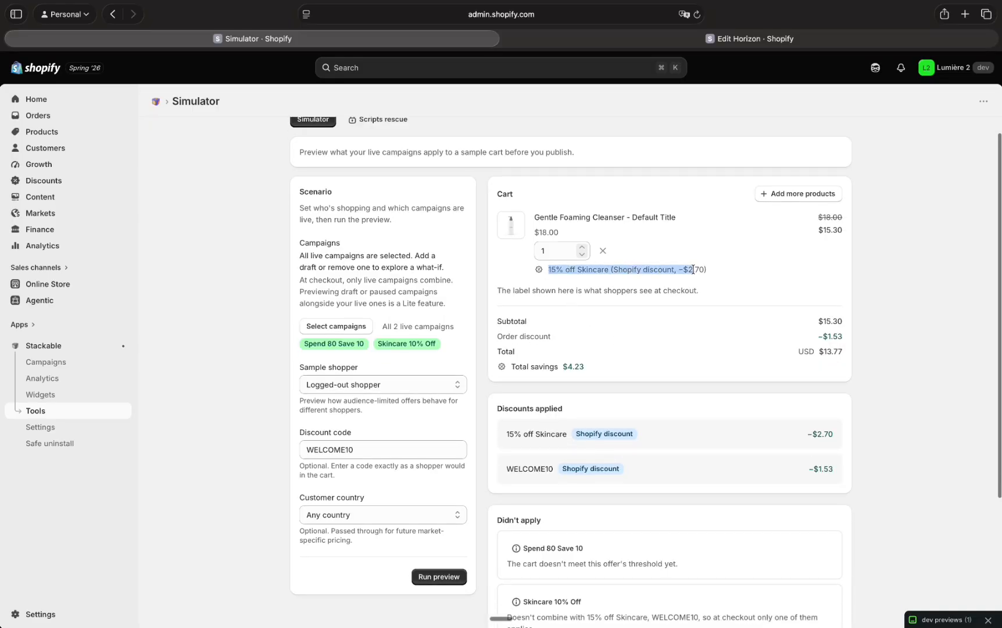
left_click_drag(498, 335, 852, 336)
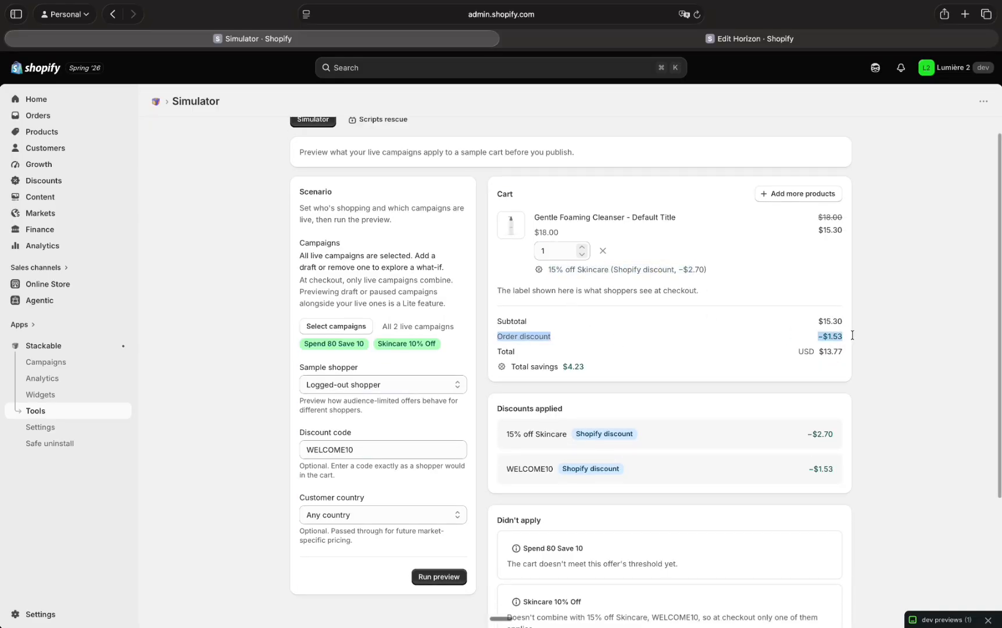
left_click(852, 336)
scroll(852, 334, "down", 5)
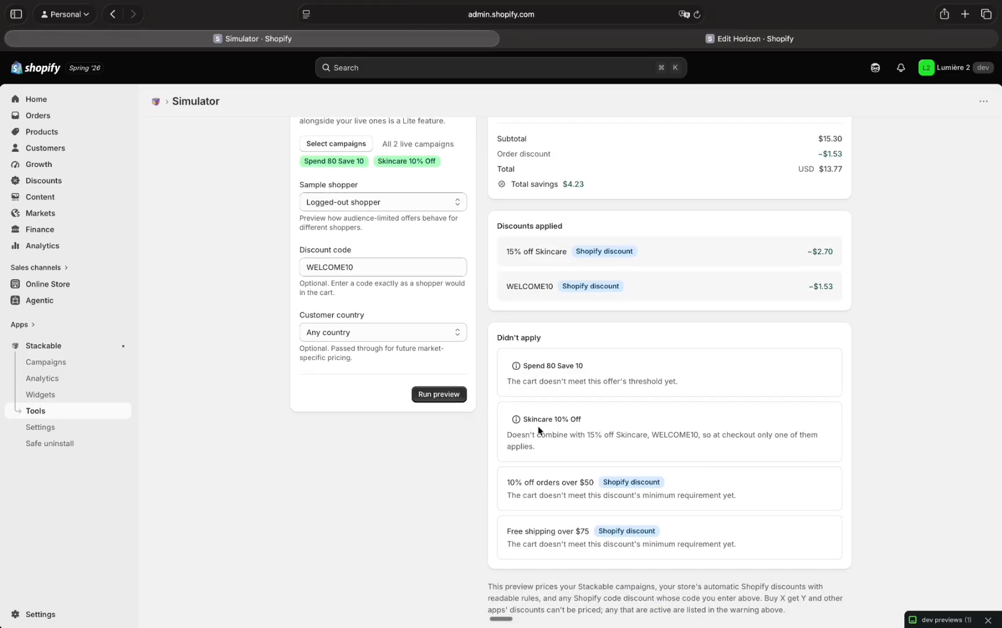
left_click_drag(550, 443, 500, 436)
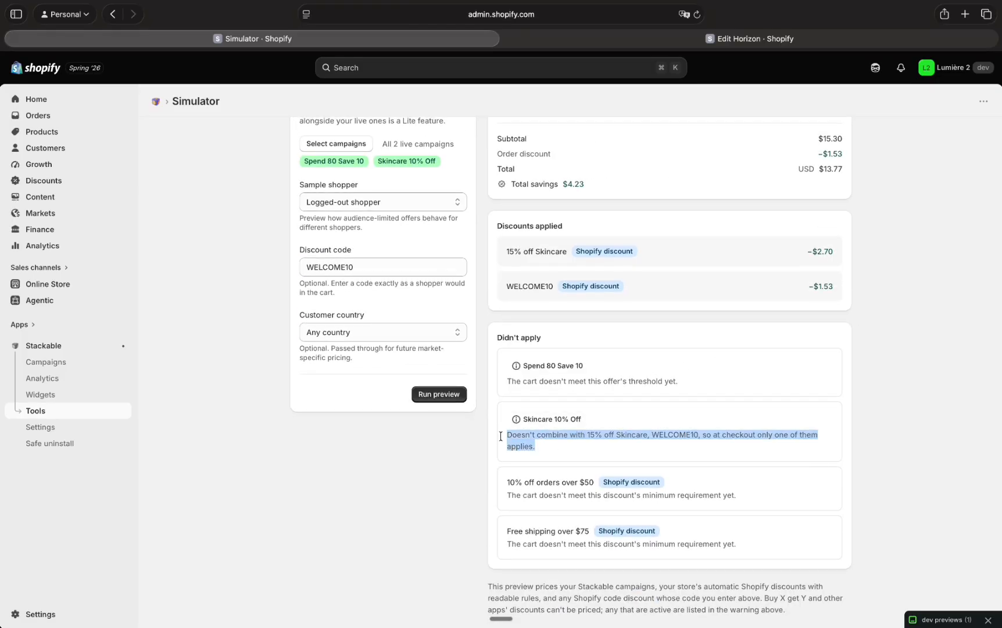
scroll(501, 436, "up", 5)
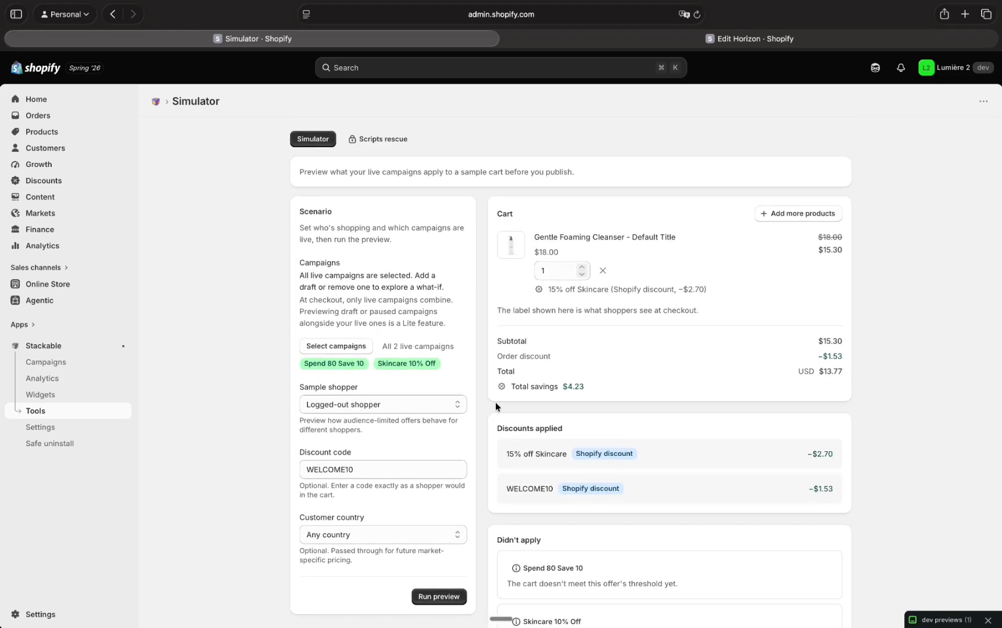
Deactivate the native 15% off Skincare discount in the store's discount list.
left_click(42, 180)
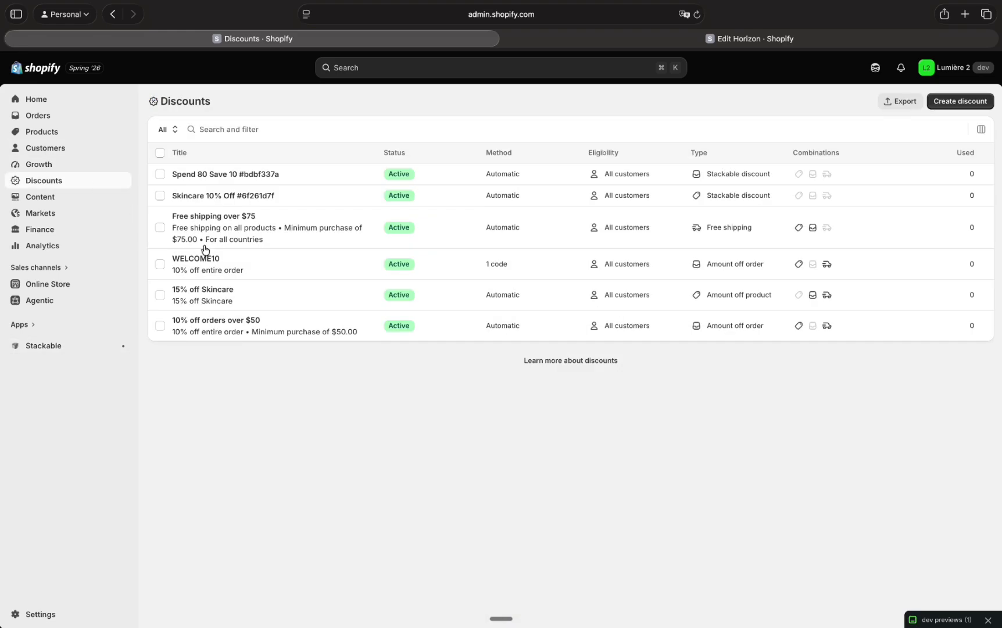
left_click(160, 295)
left_click(326, 153)
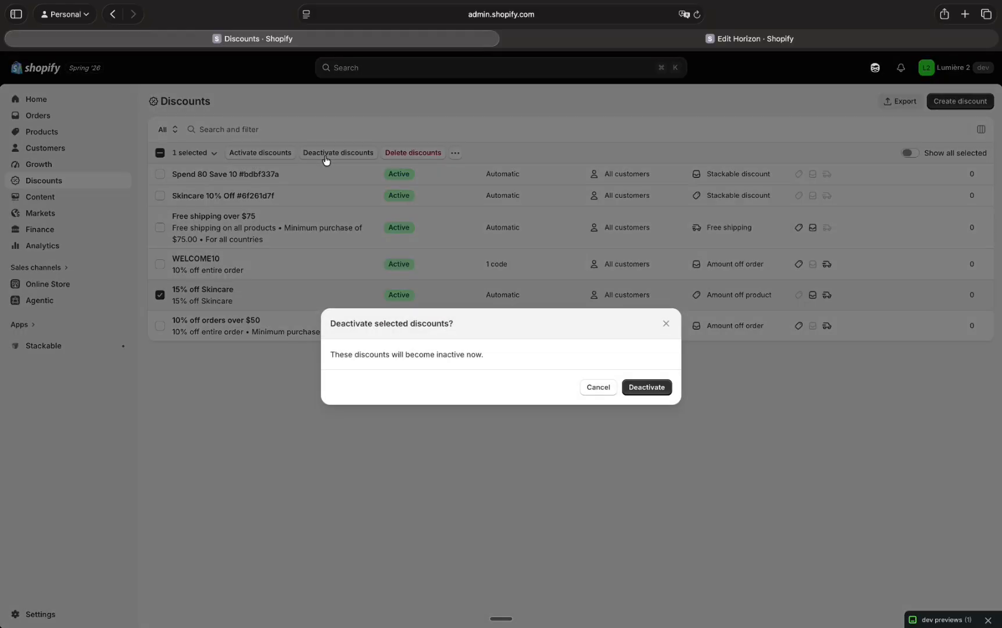
left_click(647, 387)
Return to the simulator, search products for "skincare" and add the Gentle Foaming Cleanser to the empty sample cart.
key("super+bracketleft")
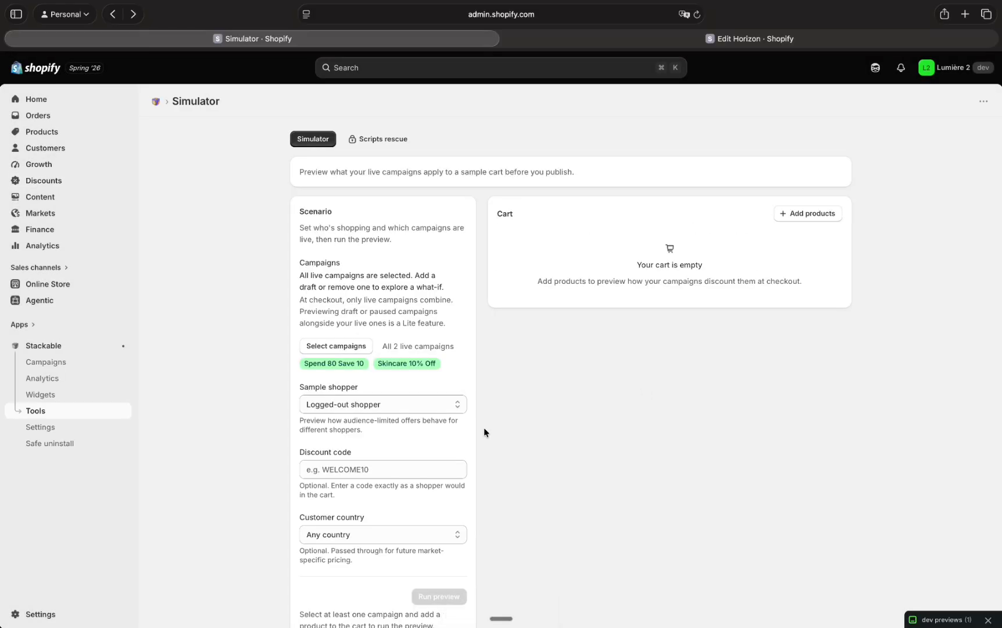
scroll(485, 432, "down", 1)
left_click(808, 188)
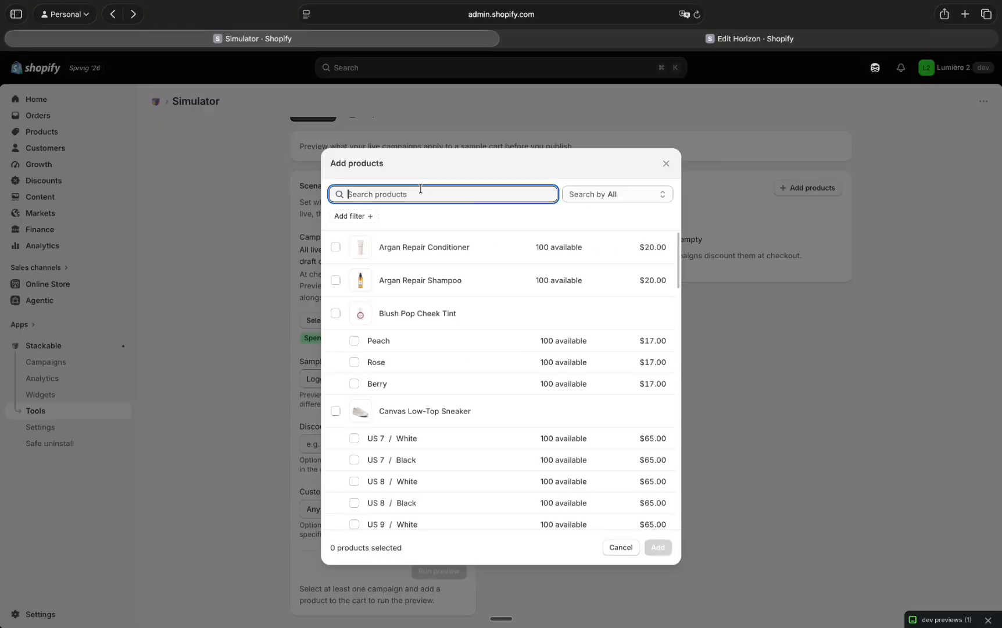
type("skincare")
left_click(336, 247)
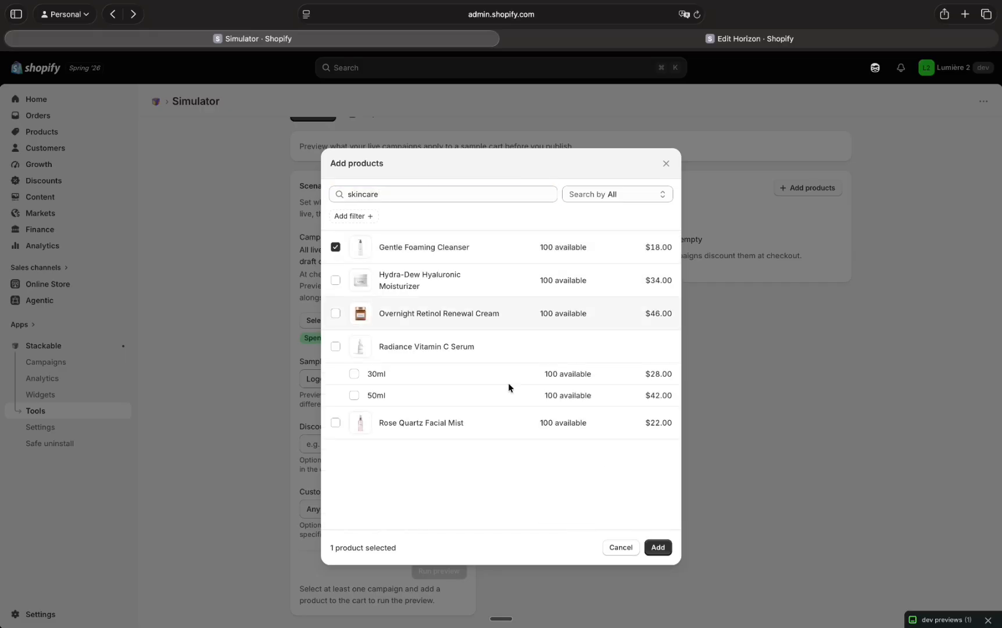
left_click(657, 547)
Set the scenario's discount code to WELCOME10 and run the preview for the cleanser cart.
left_click(383, 469)
type("W")
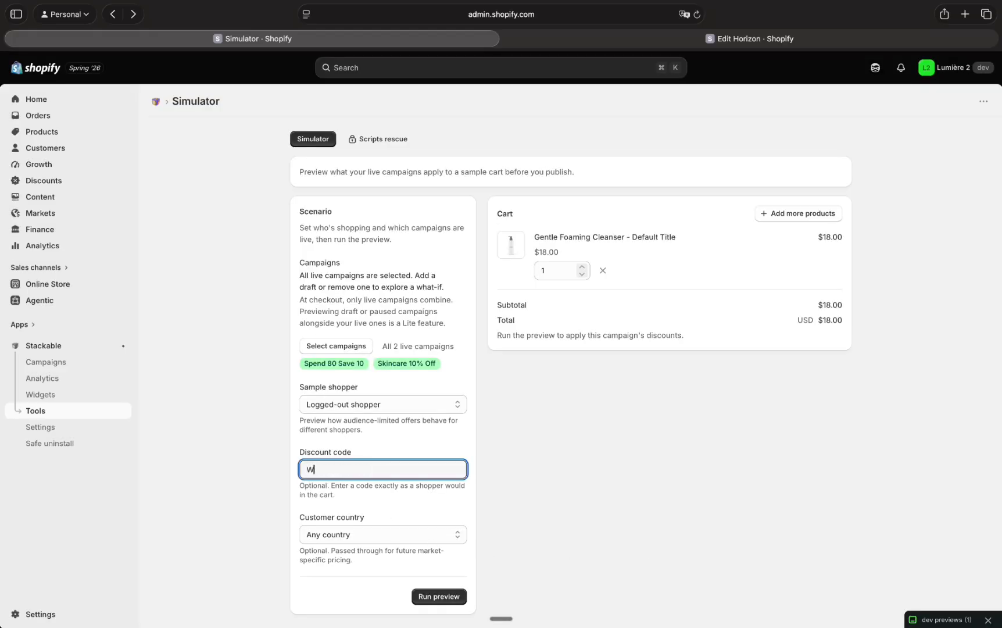
type("ELCOME10")
left_click(440, 596)
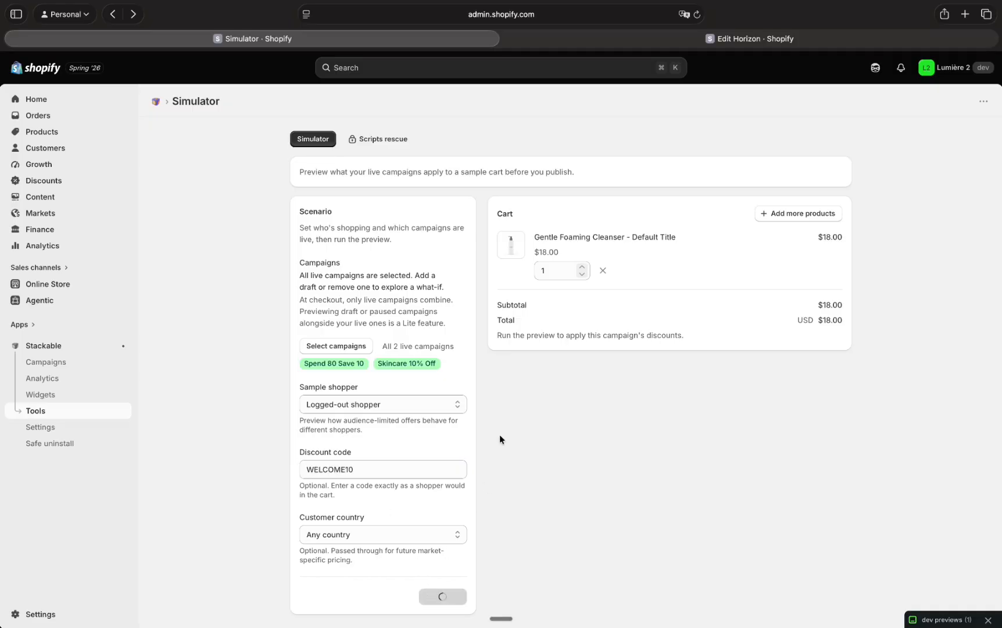
Examine the Skincare 10% Off line in the preview and the explanations for the discounts that didn't apply.
scroll(499, 434, "down", 2)
left_click_drag(548, 222, 656, 220)
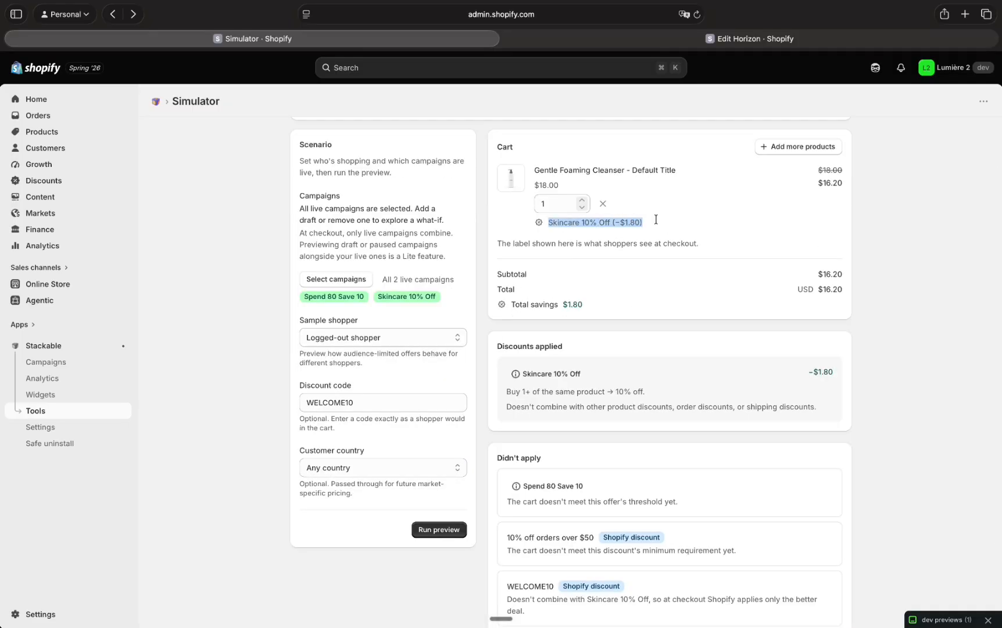
scroll(658, 459, "down", 3)
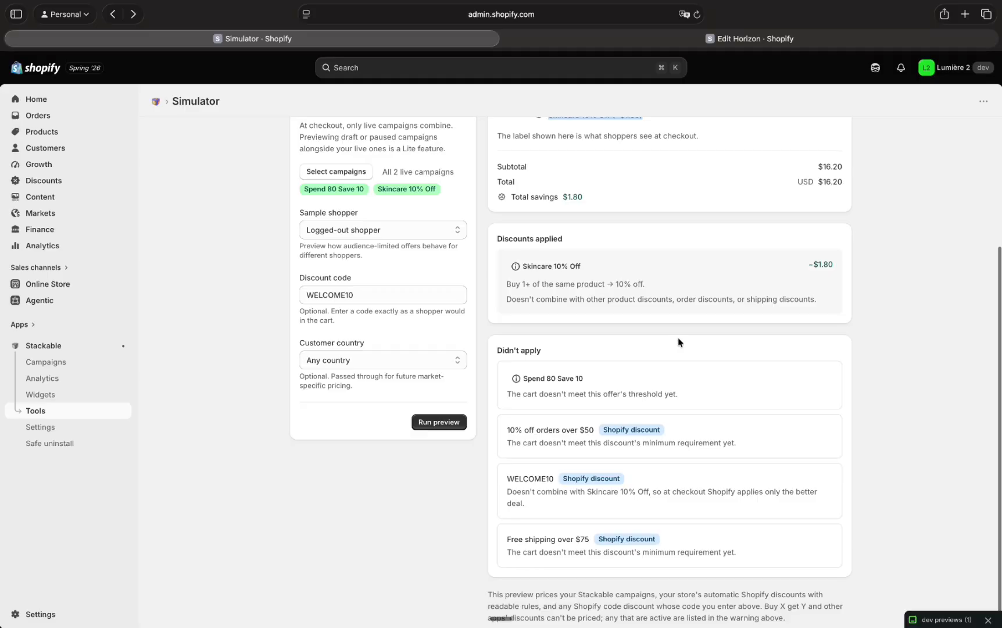
scroll(678, 343, "up", 2)
scroll(657, 317, "up", 3)
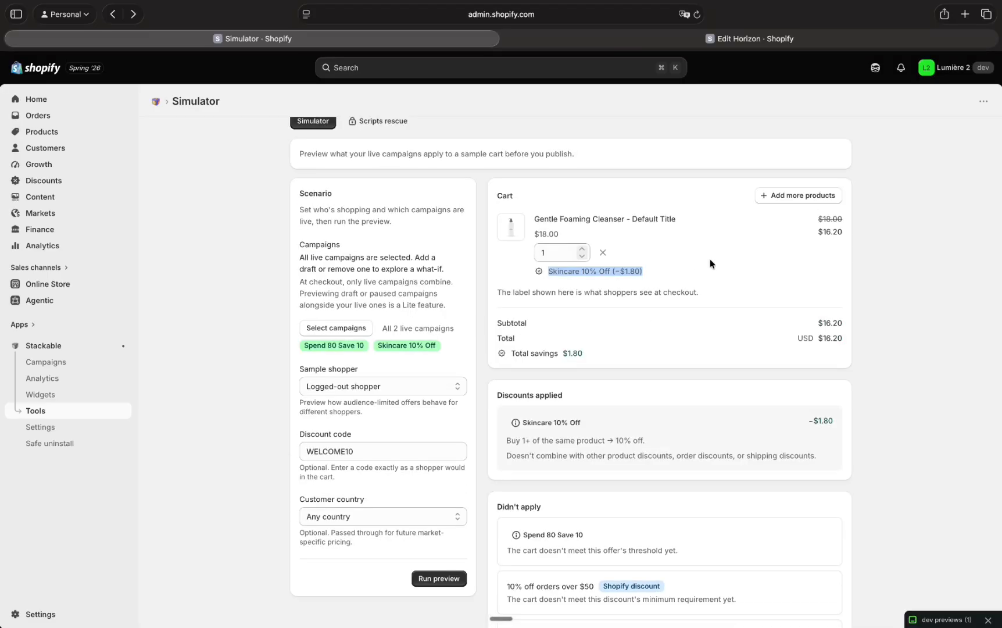
Switch to the storefront in Chrome, search for "Gentle Foaming Cleanser" and add one to the cart.
key("super+Tab")
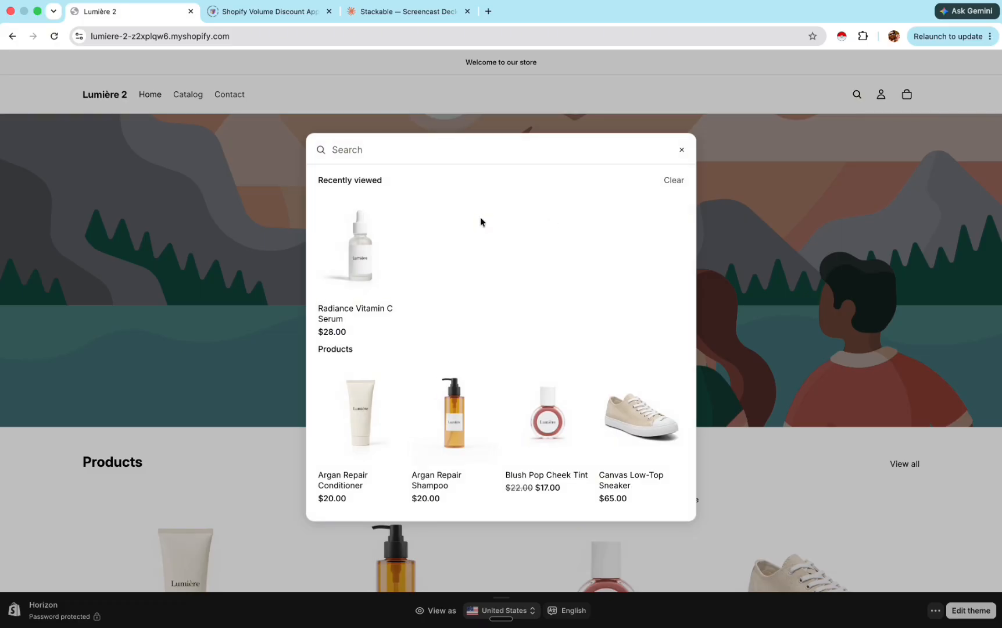
type("Gentle Foaming Cleanser")
left_click(373, 243)
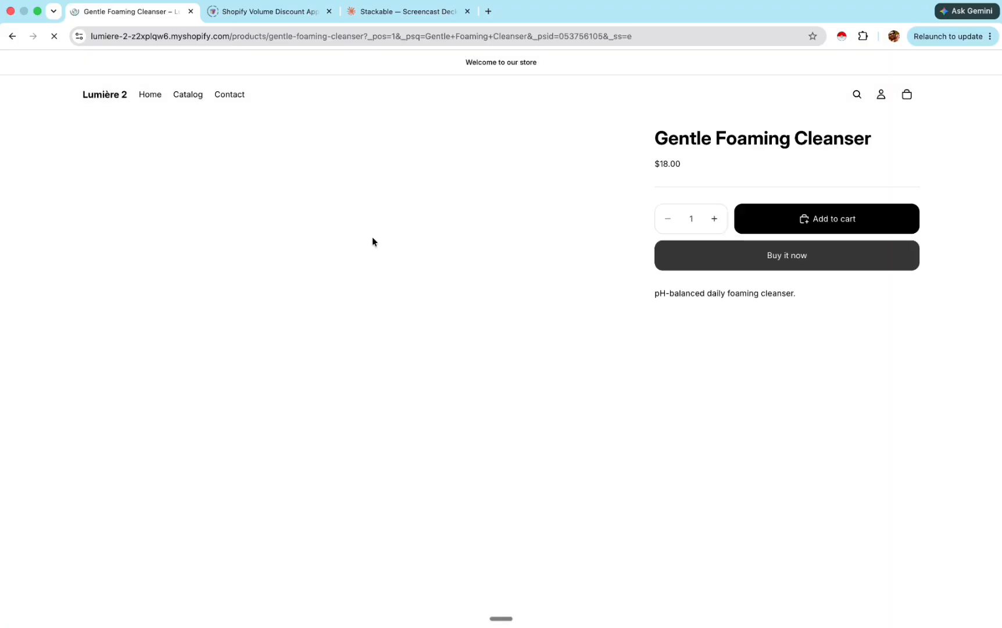
left_click(788, 222)
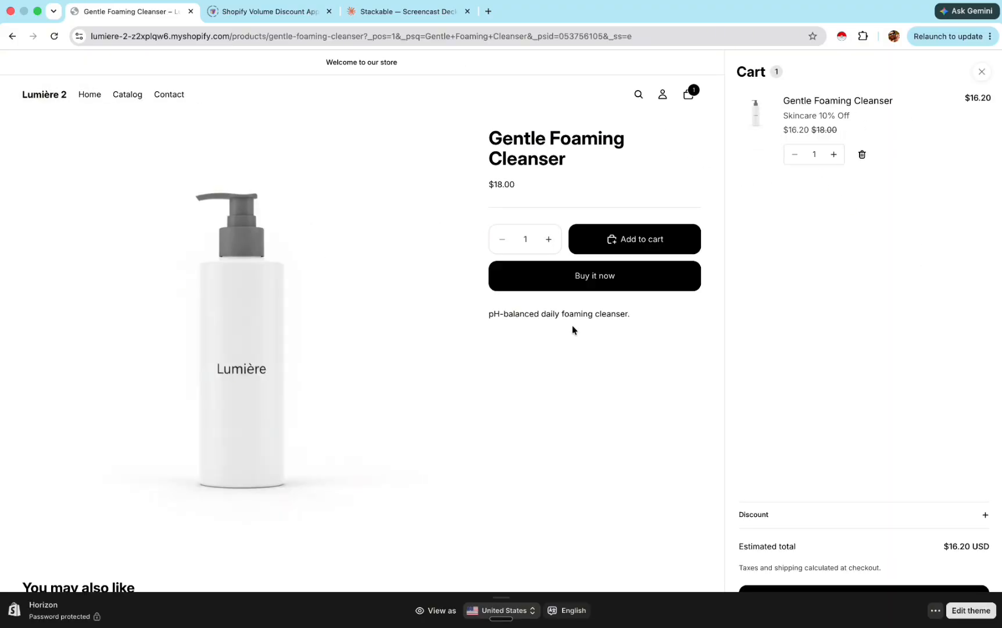
Search the storefront for "Hydra-Dew Moisturizer" and add the Hydra-Dew Hyaluronic Moisturizer to the cart.
left_click(639, 96)
type("Hydra-Dew Moisturizer")
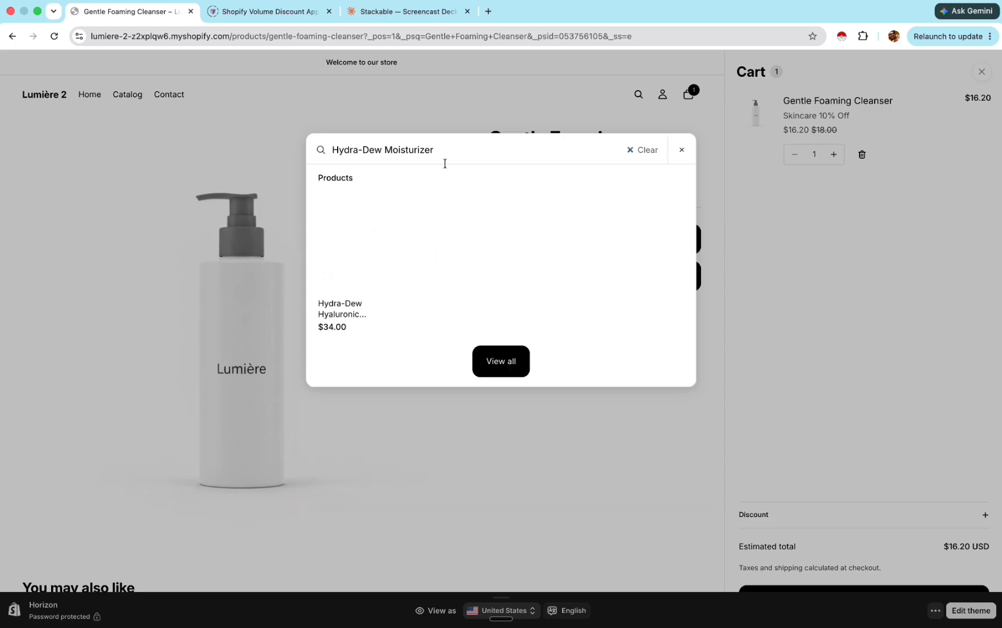
left_click(354, 259)
left_click(648, 248)
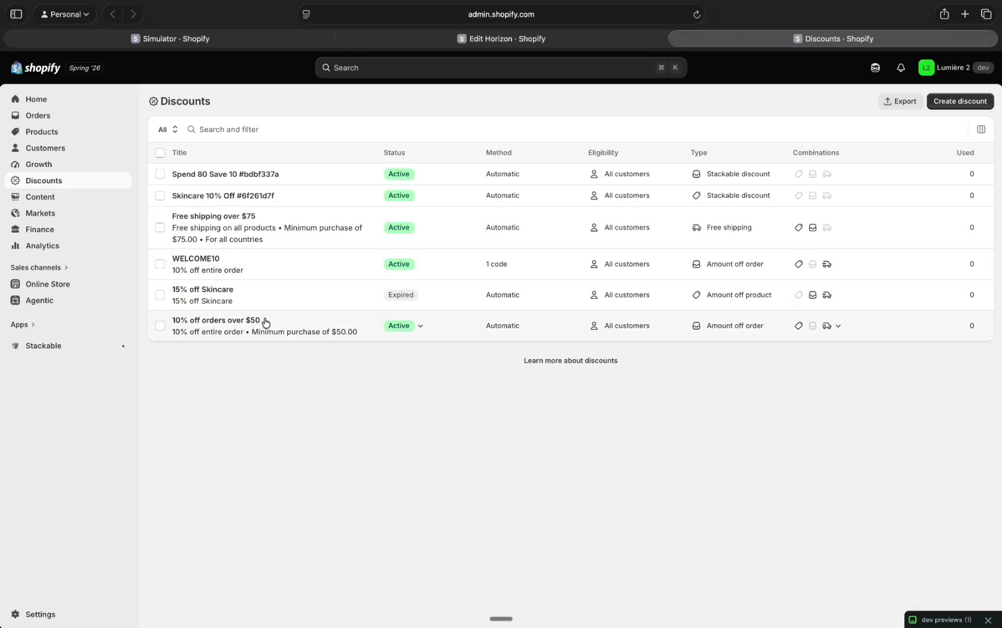
Deactivate the "10% off orders over $50" discount.
left_click(162, 326)
left_click(328, 152)
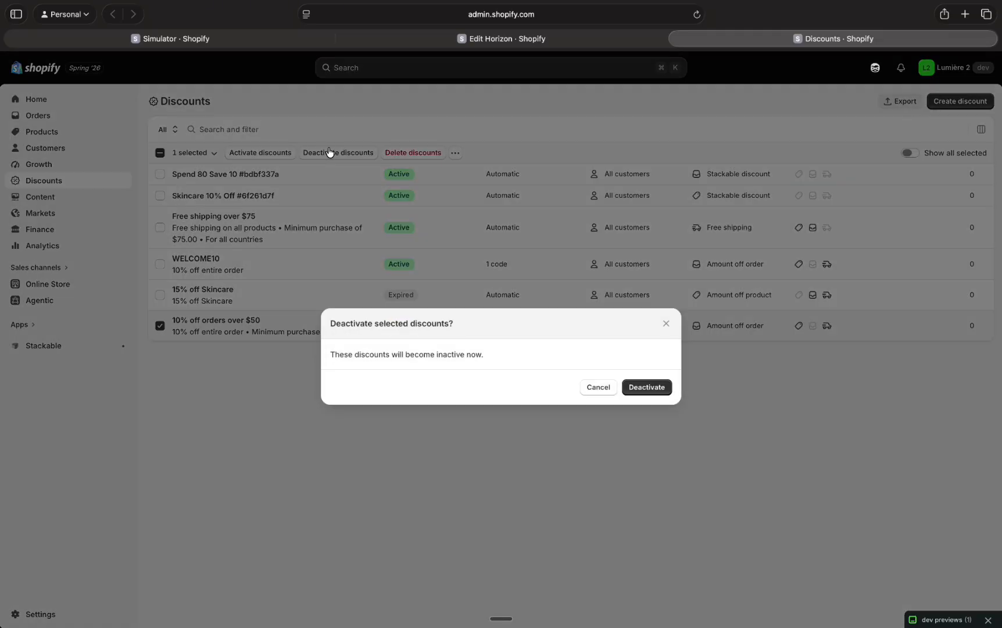
left_click(640, 387)
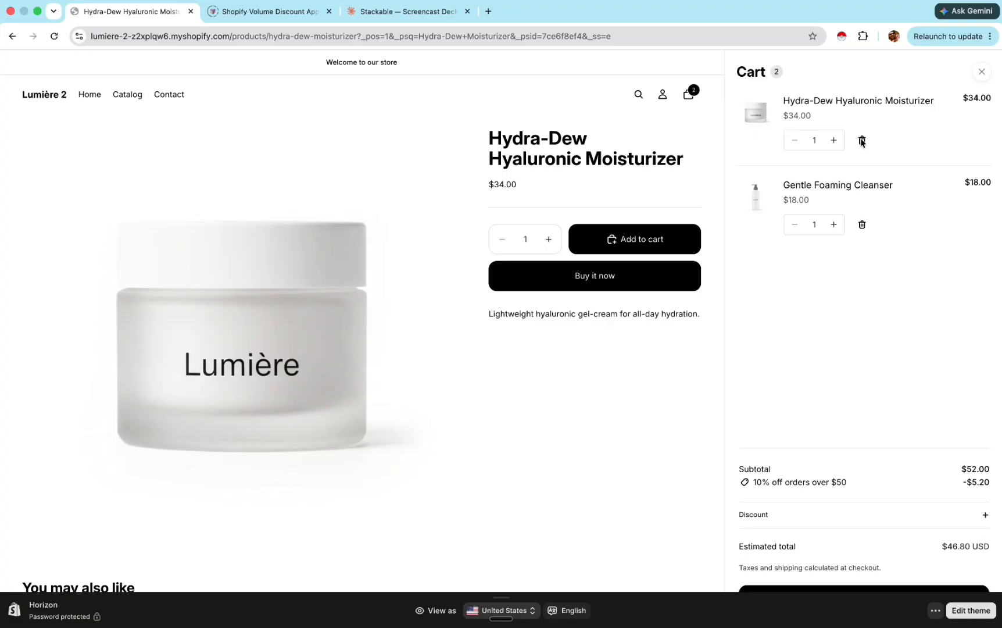
In the Chrome storefront, remove and re-add the Hydra-Dew Hyaluronic Moisturizer, and add a 50ml Radiance Vitamin C Serum to the cart.
left_click(862, 141)
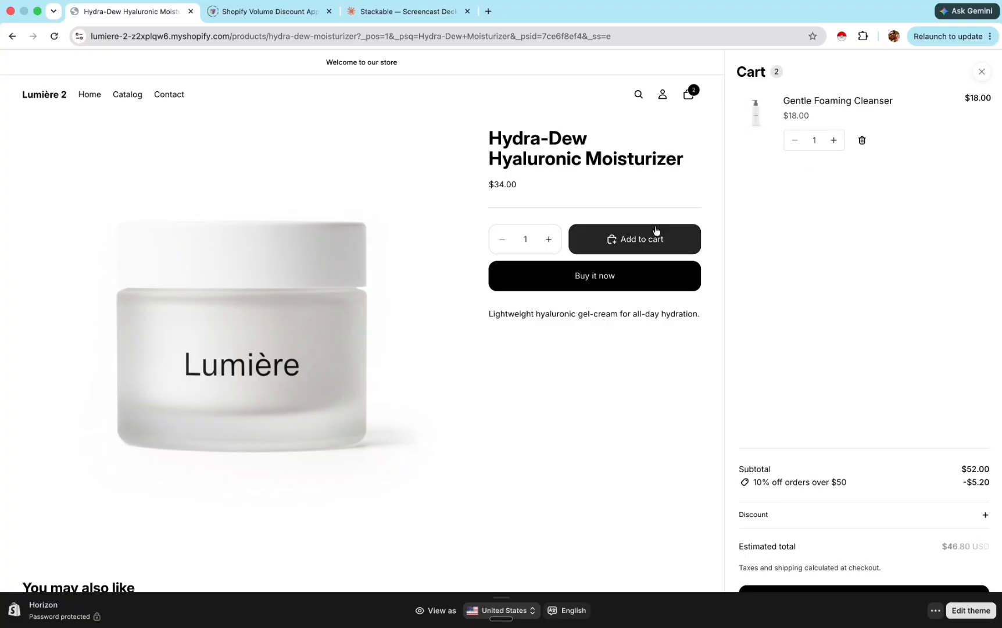
left_click(656, 238)
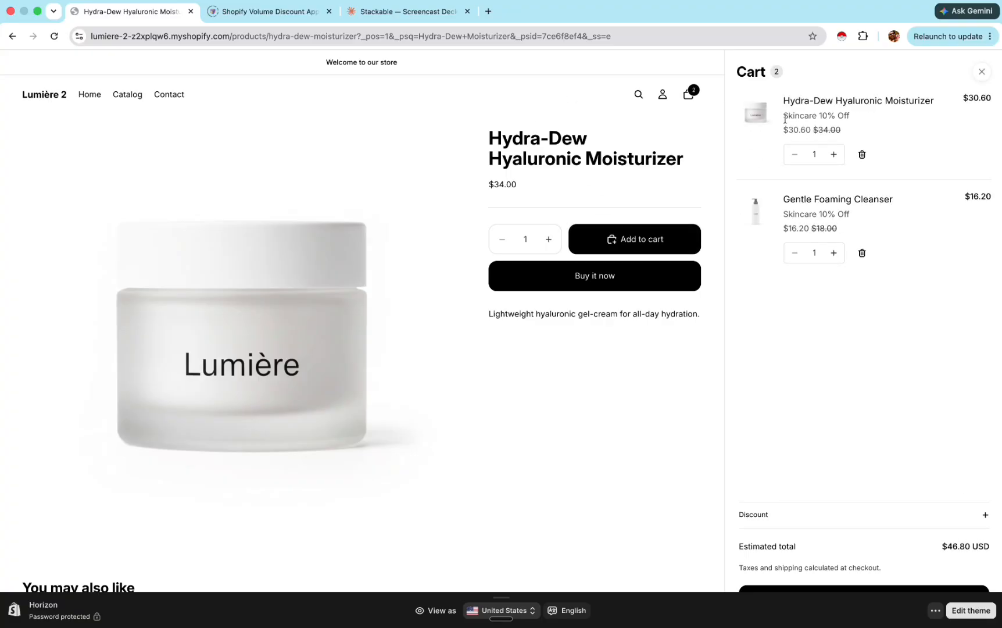
left_click(640, 94)
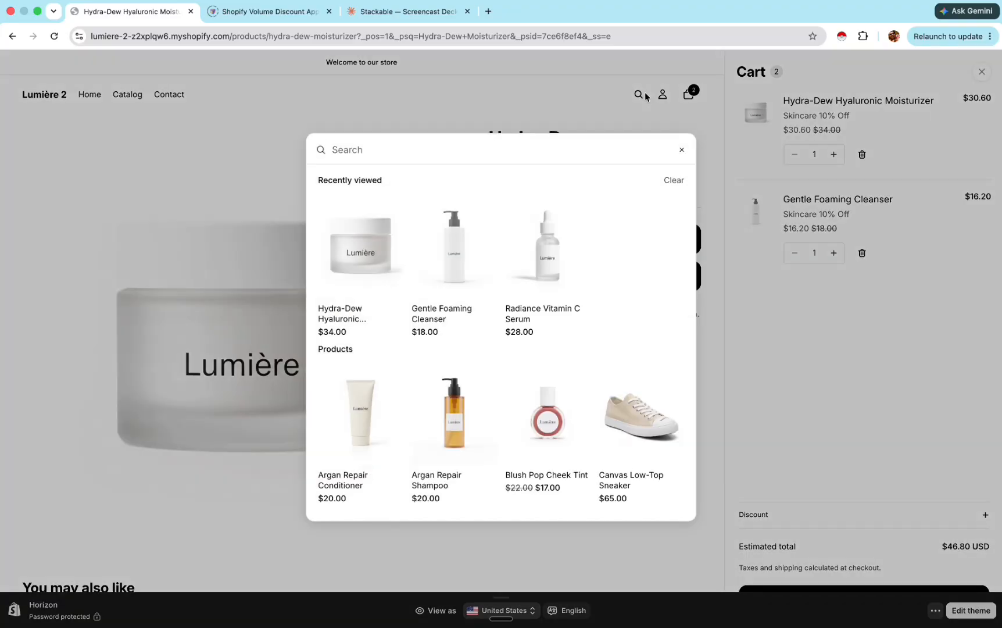
type("Radiance Vitamin C Serum")
left_click(359, 244)
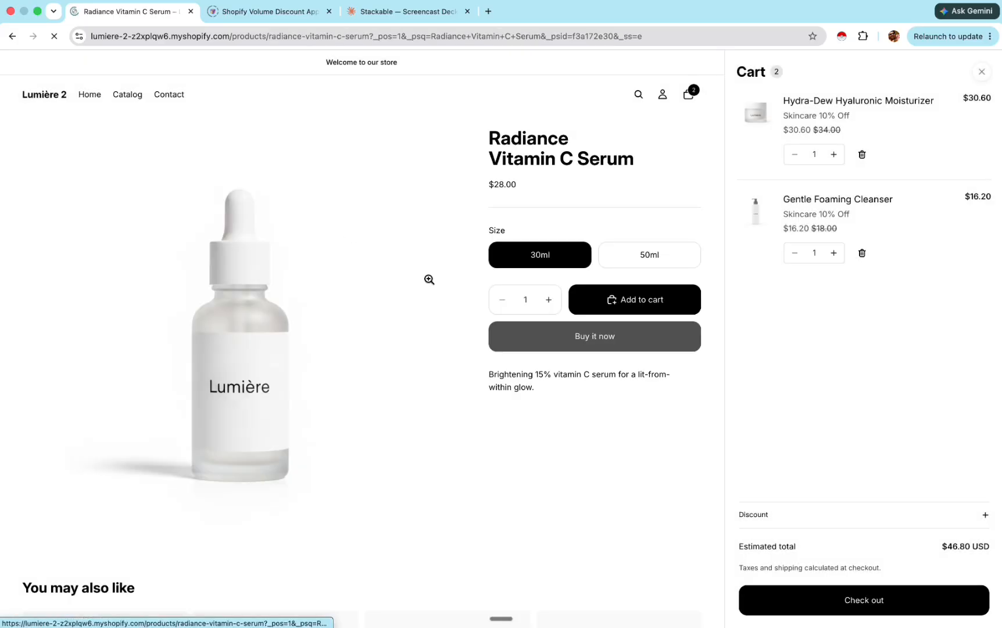
left_click(634, 259)
left_click(635, 300)
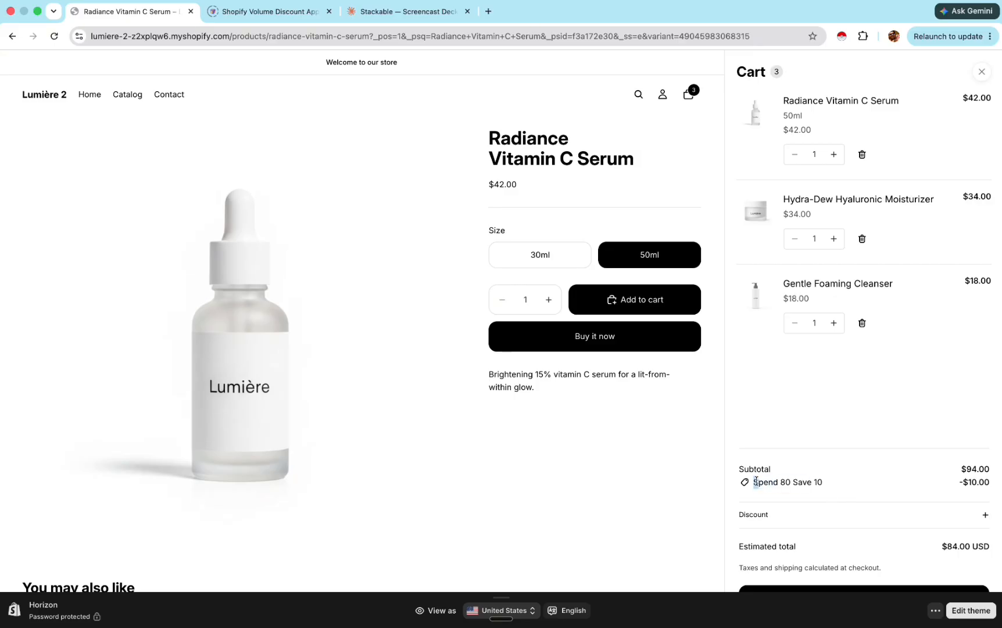
left_click_drag(754, 480, 779, 480)
left_click(836, 484)
Switch to the simulator in Safari, clear the scenario's discount code and run the preview for the three-product cart.
key("super+Tab")
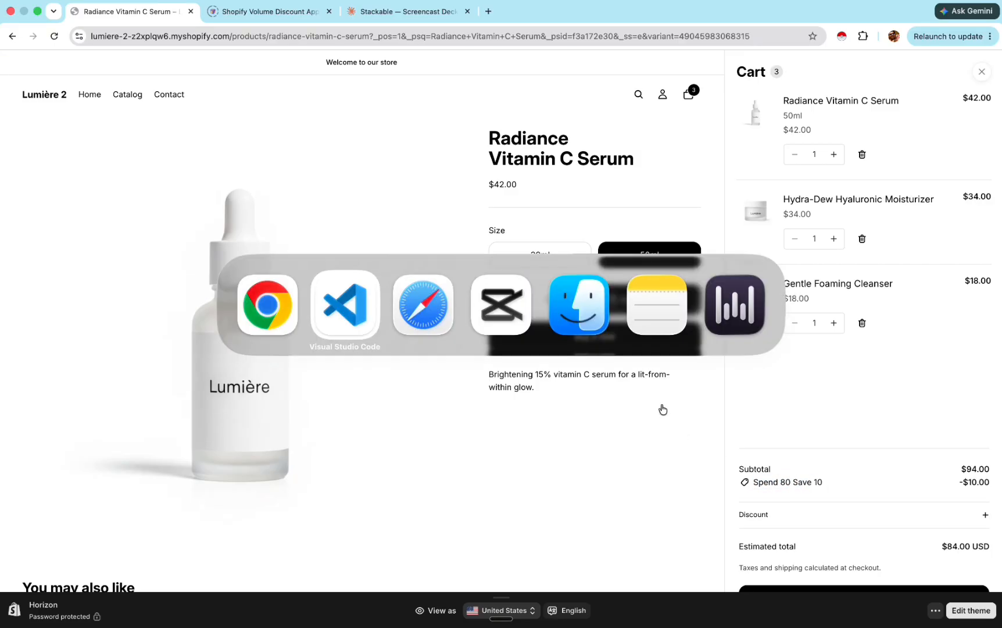
key("super+Tab")
key("ctrl+Tab")
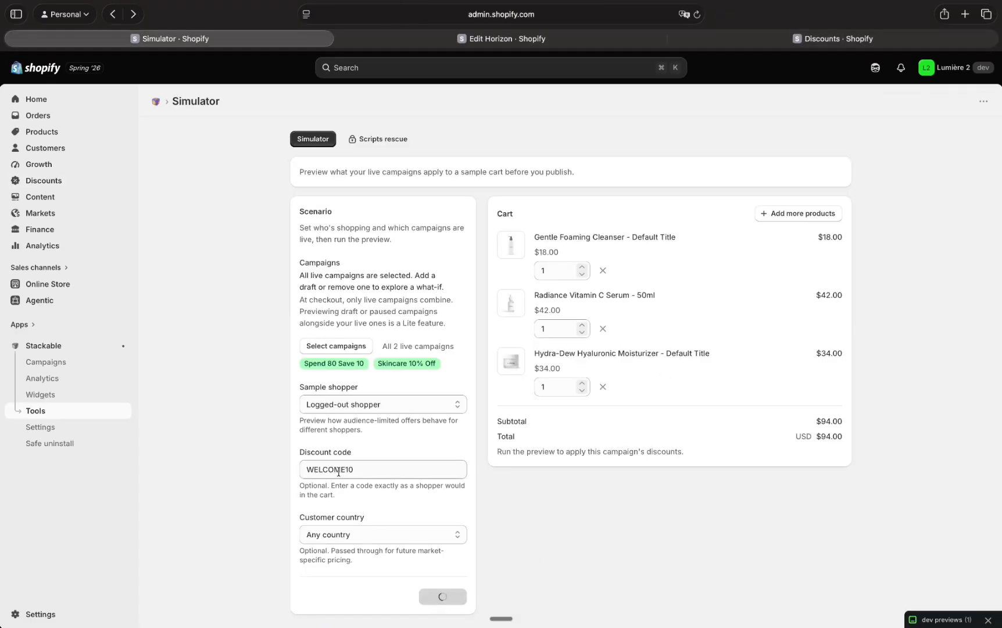
left_click_drag(360, 470, 261, 469)
key("BackSpace")
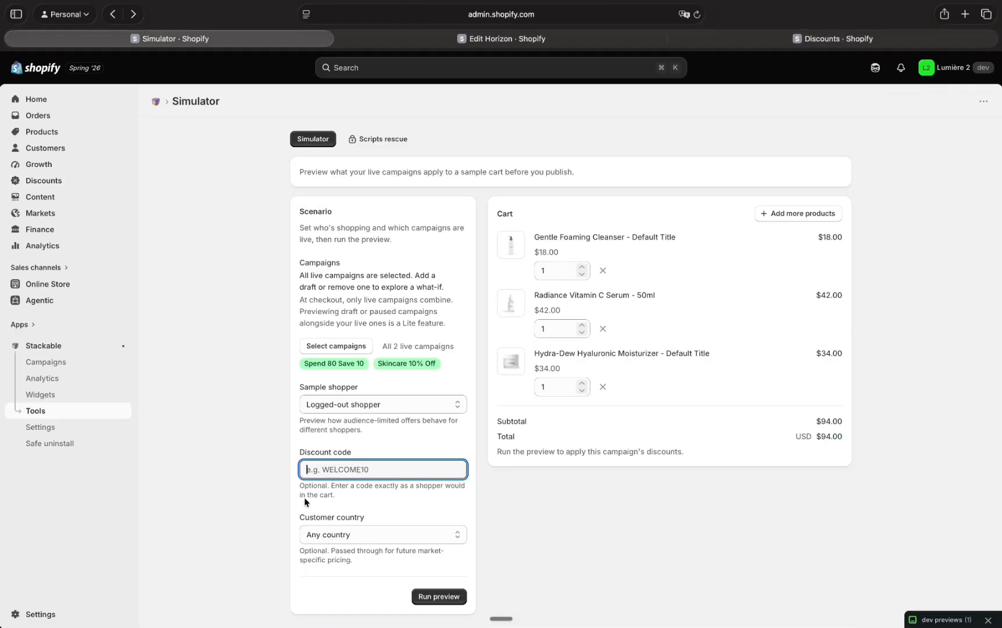
left_click(435, 597)
scroll(531, 454, "down", 2)
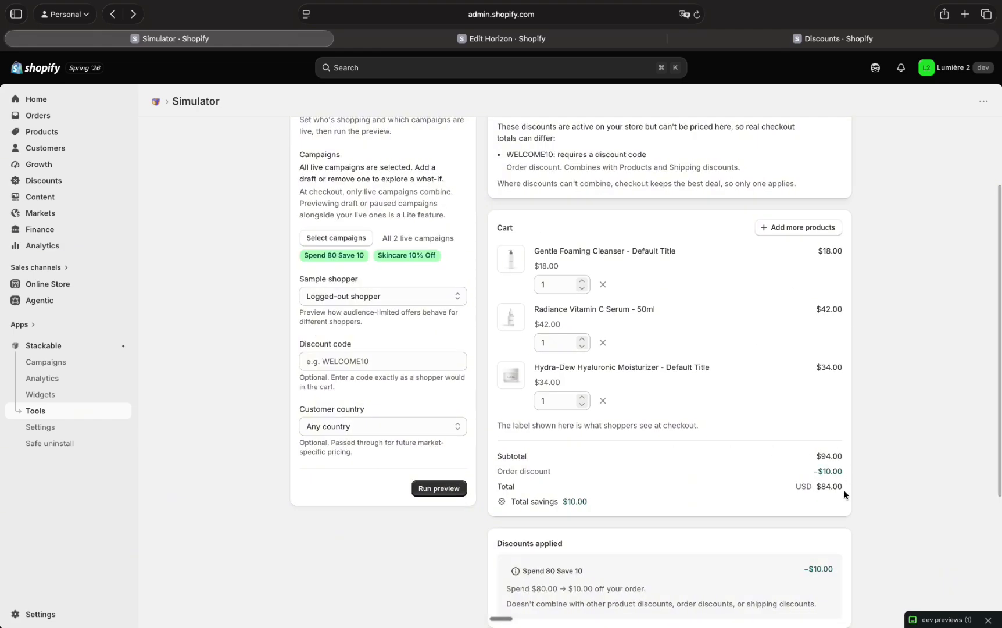
scroll(688, 463, "down", 3)
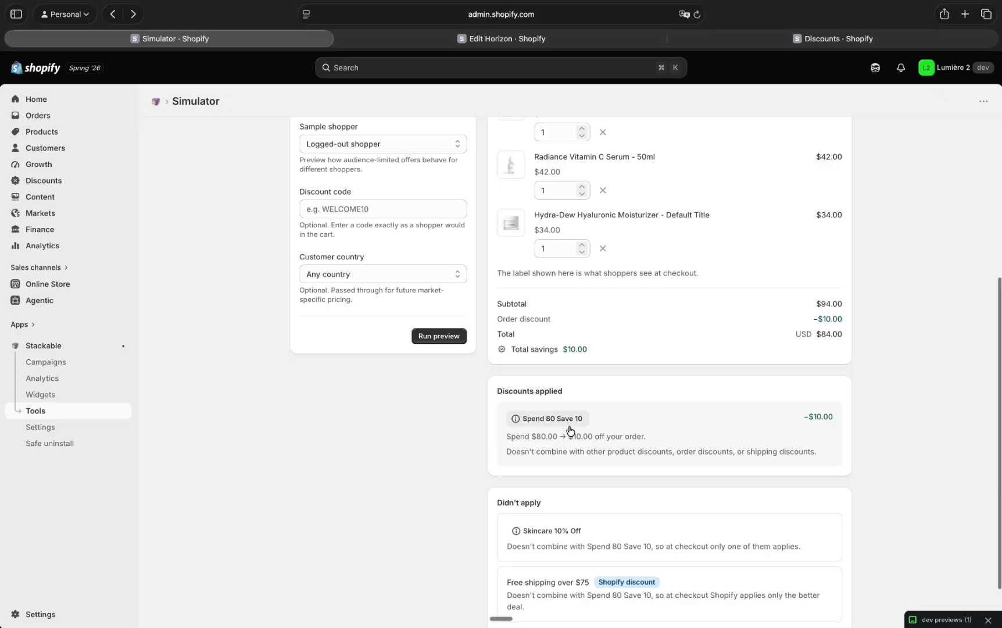
scroll(618, 459, "down", 1)
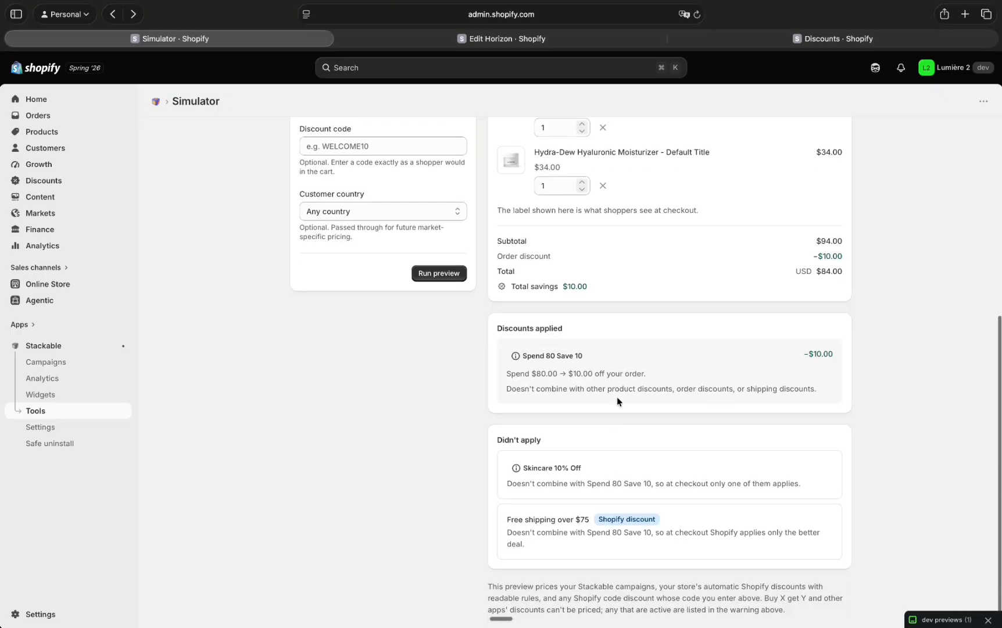
Open the Skincare 10% Off campaign in Stackable, set it to combine with order discounts and save the changes.
left_click(49, 376, "super")
left_click(822, 38)
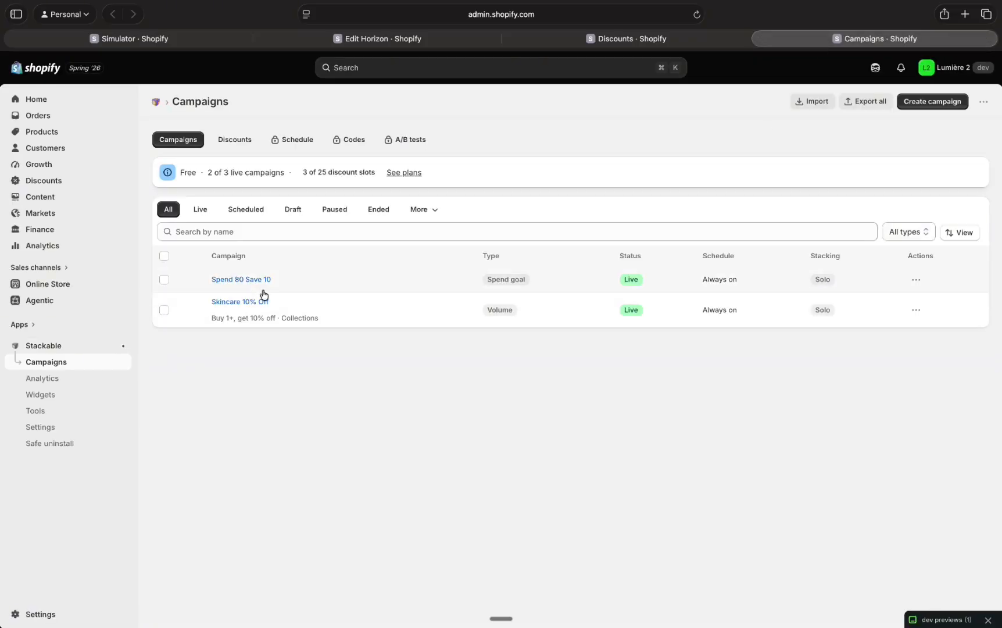
left_click(250, 305)
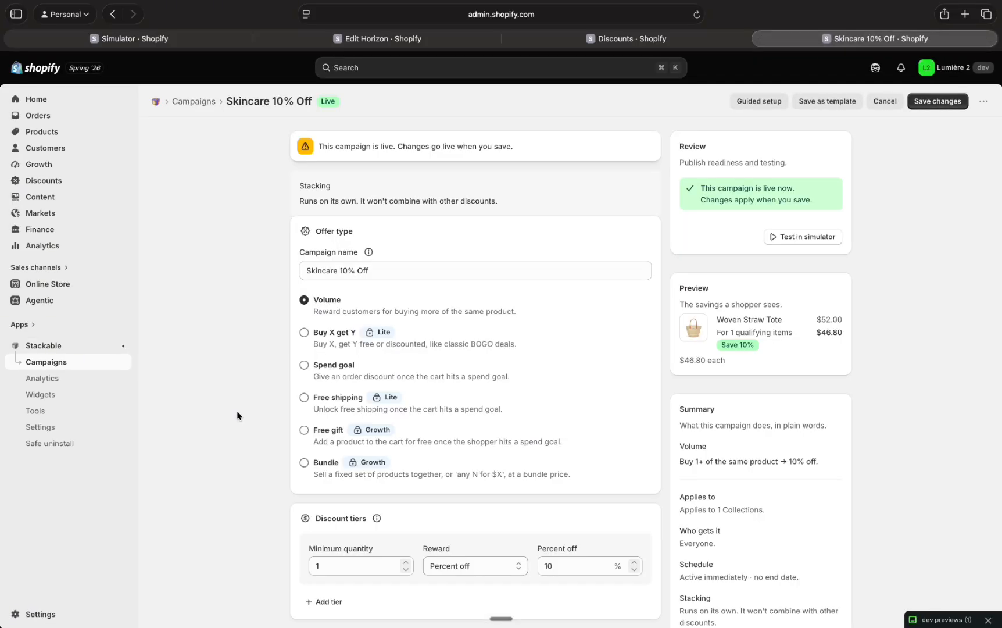
scroll(237, 410, "down", 10)
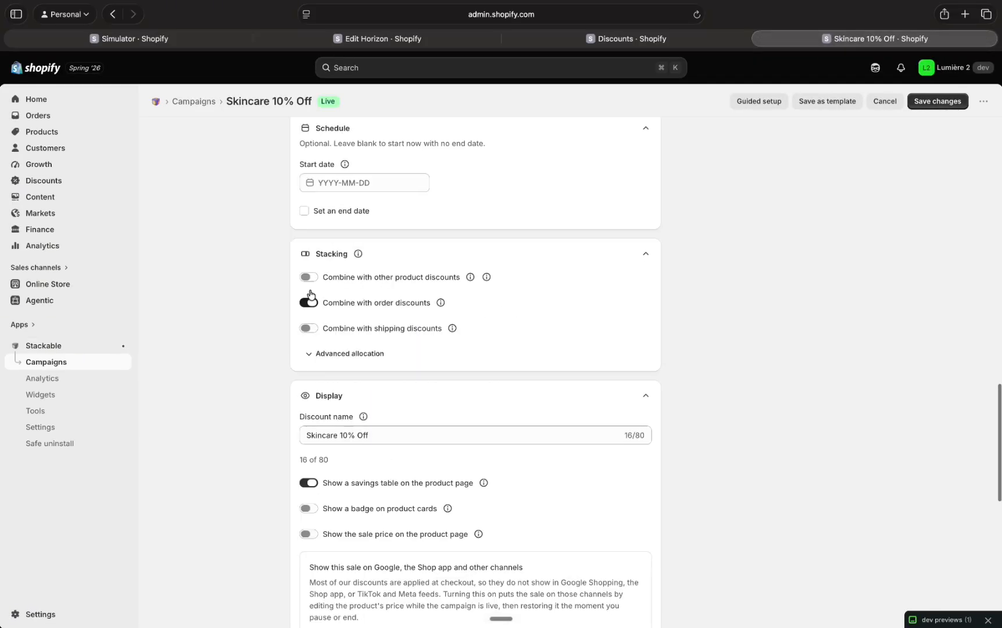
left_click(936, 103)
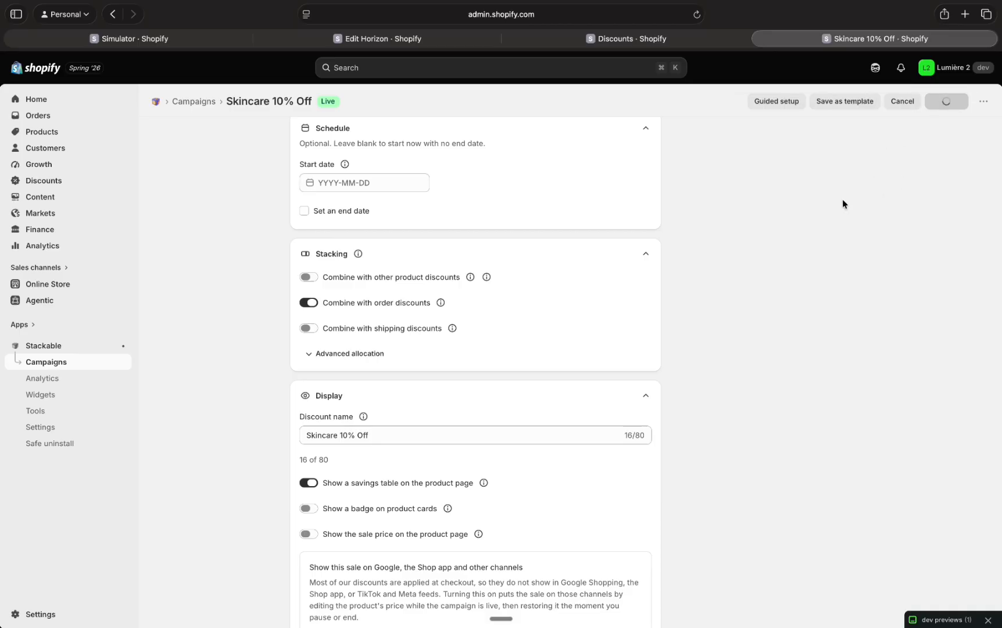
Set the Spend 80 Save 10 campaign to combine with other product discounts and save the changes.
left_click(46, 362)
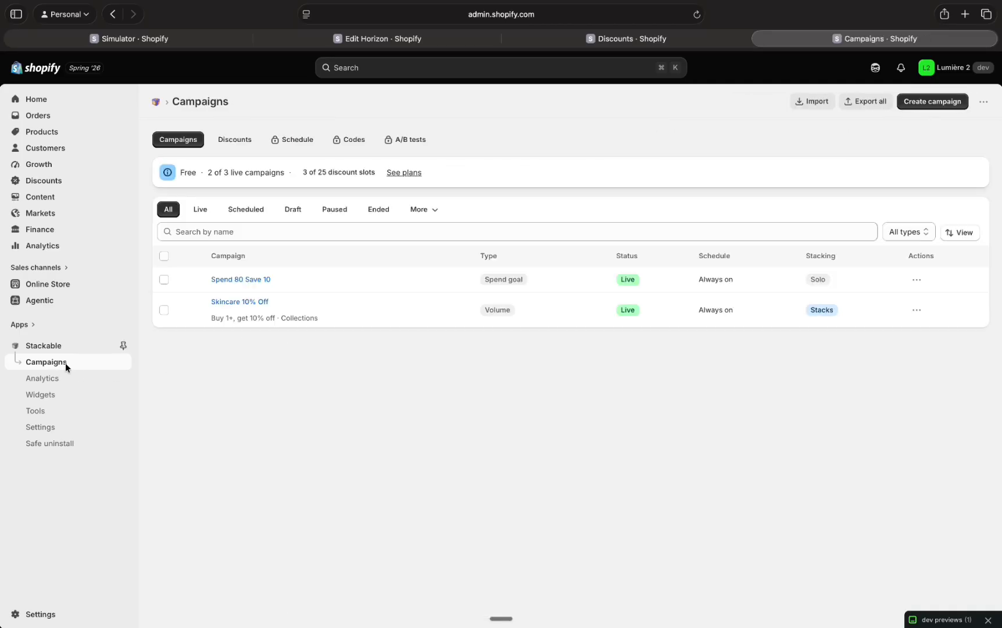
left_click(238, 279)
scroll(234, 308, "down", 10)
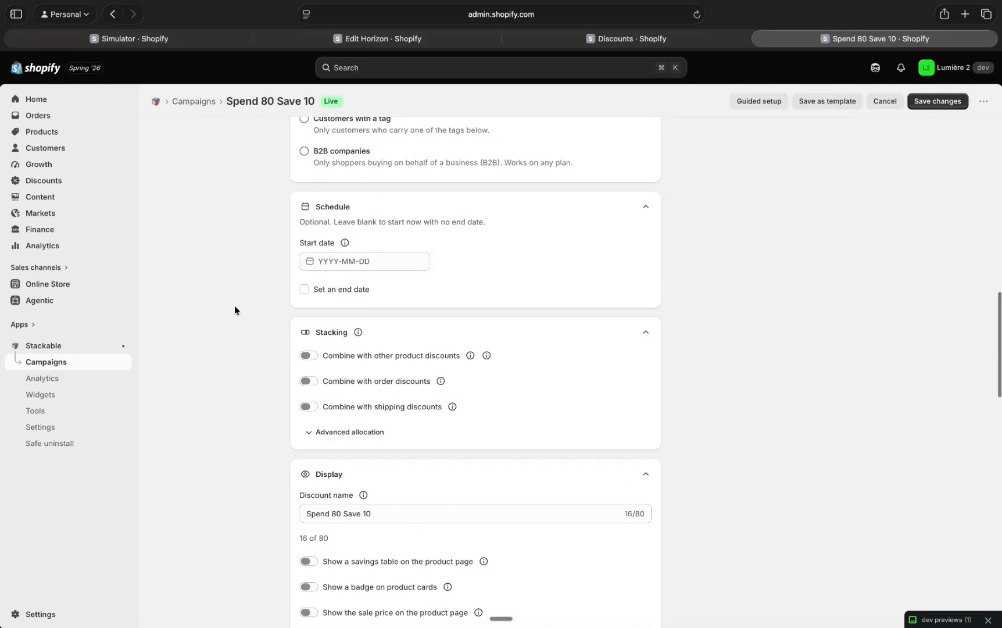
left_click(308, 311)
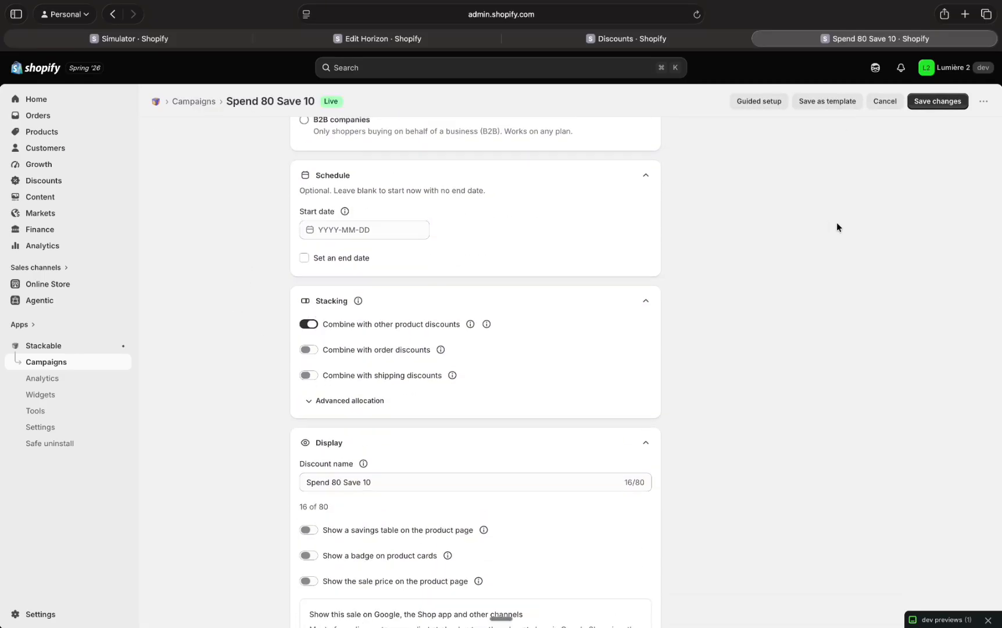
left_click(320, 407)
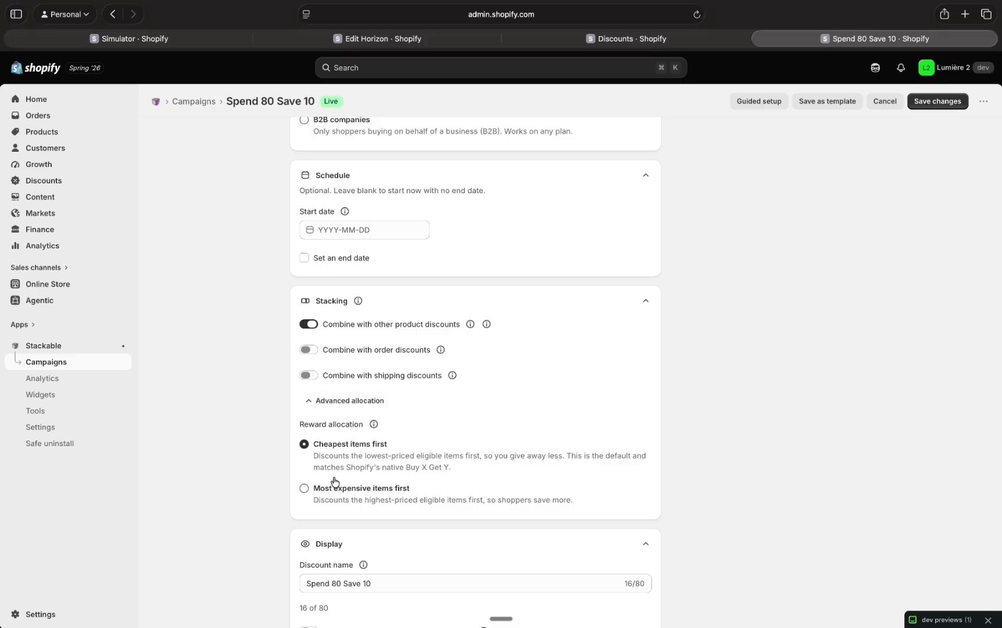
left_click(342, 402)
left_click(931, 101)
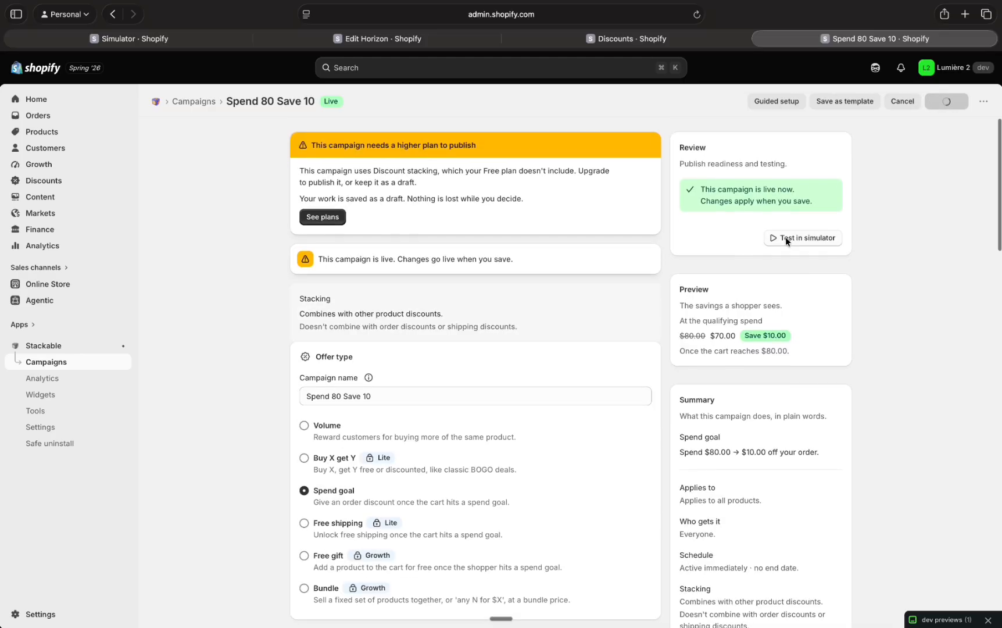
Open the Stackable plans from the notice on the Spend 80 Save 10 campaign to upgrade to the Growth plan.
left_click_drag(299, 168, 533, 205)
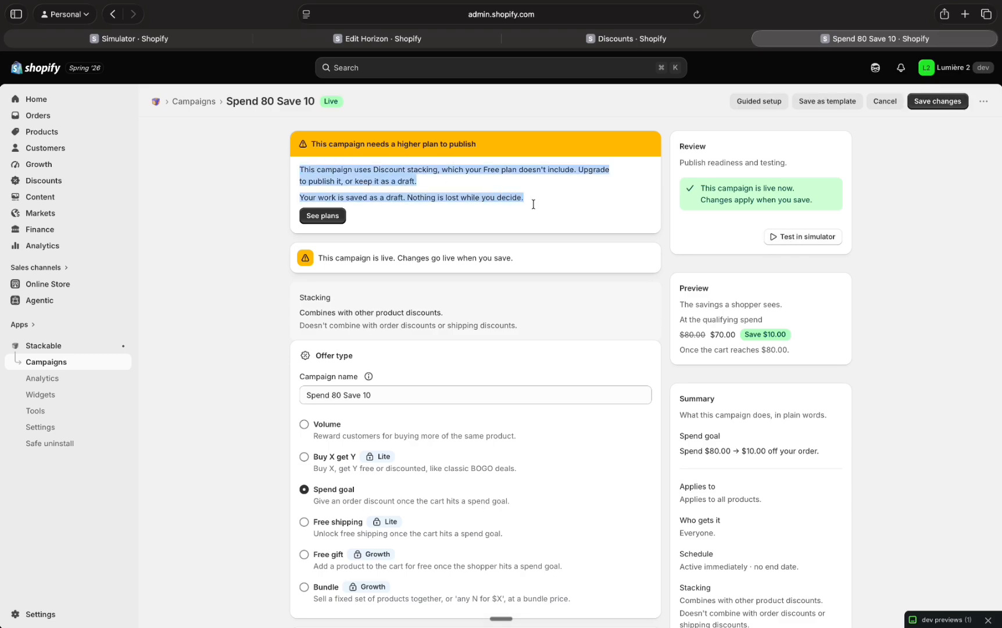
left_click(316, 216)
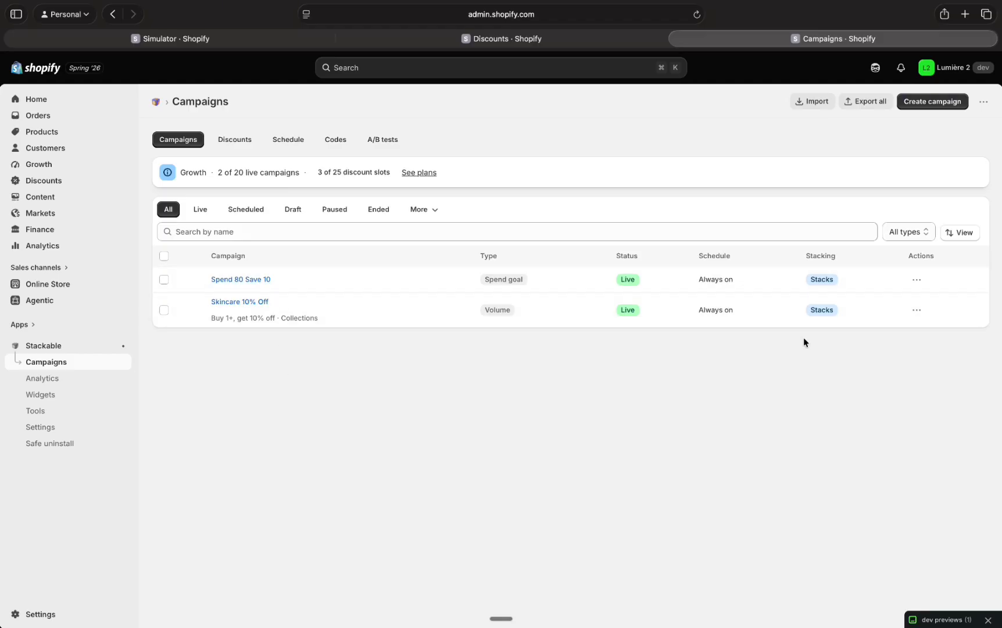
Return to the simulator and rerun the preview with the updated stacking settings of both campaigns.
left_click(262, 40)
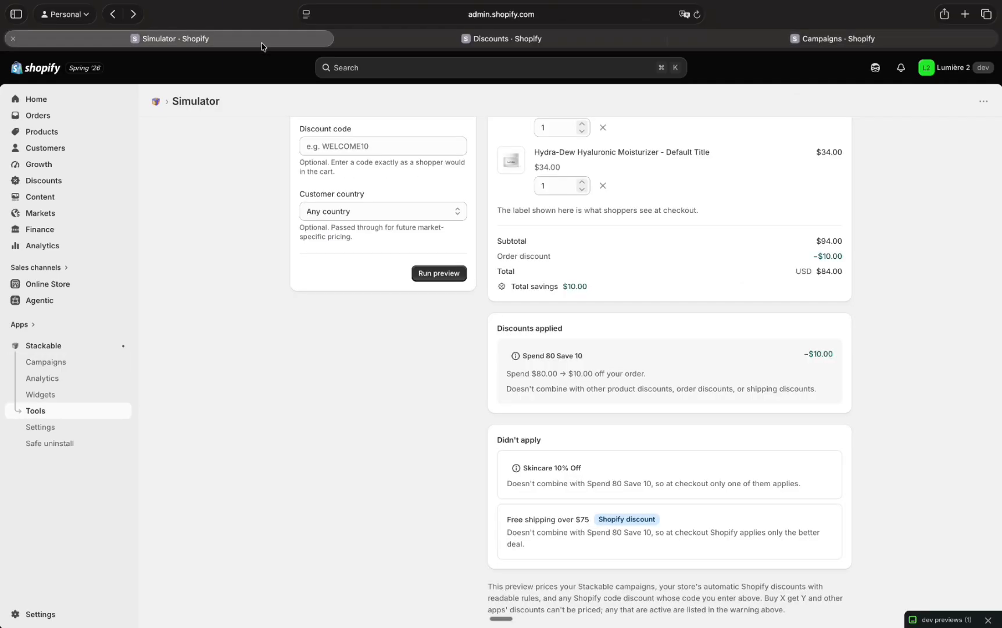
scroll(450, 516, "up", 4)
left_click(449, 514)
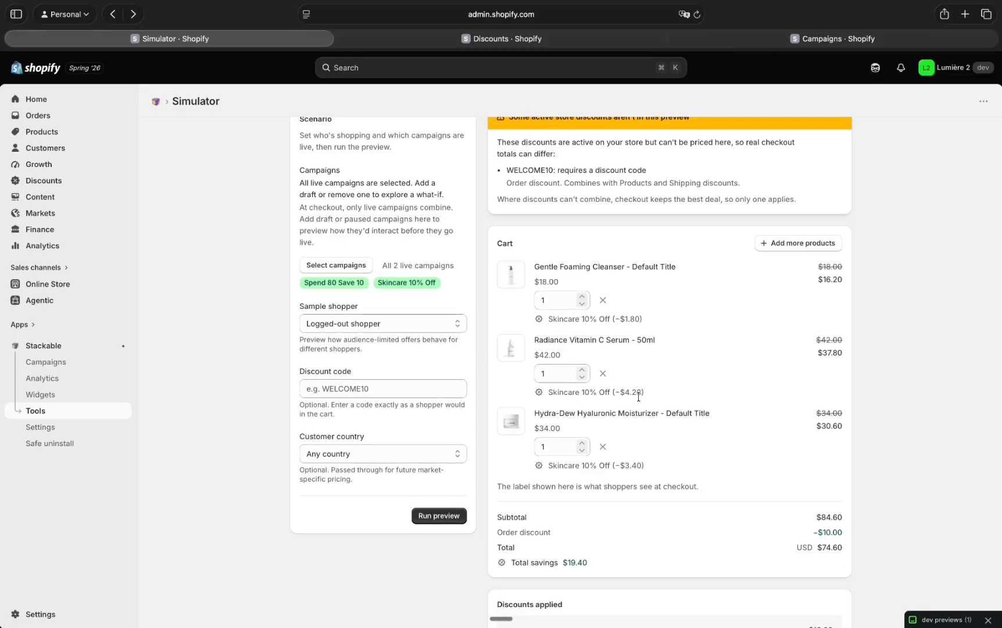
Examine the preview's order discount, total savings and the combination notes under the applied and unapplied discounts.
scroll(581, 395, "down", 3)
left_click_drag(816, 441, 798, 454)
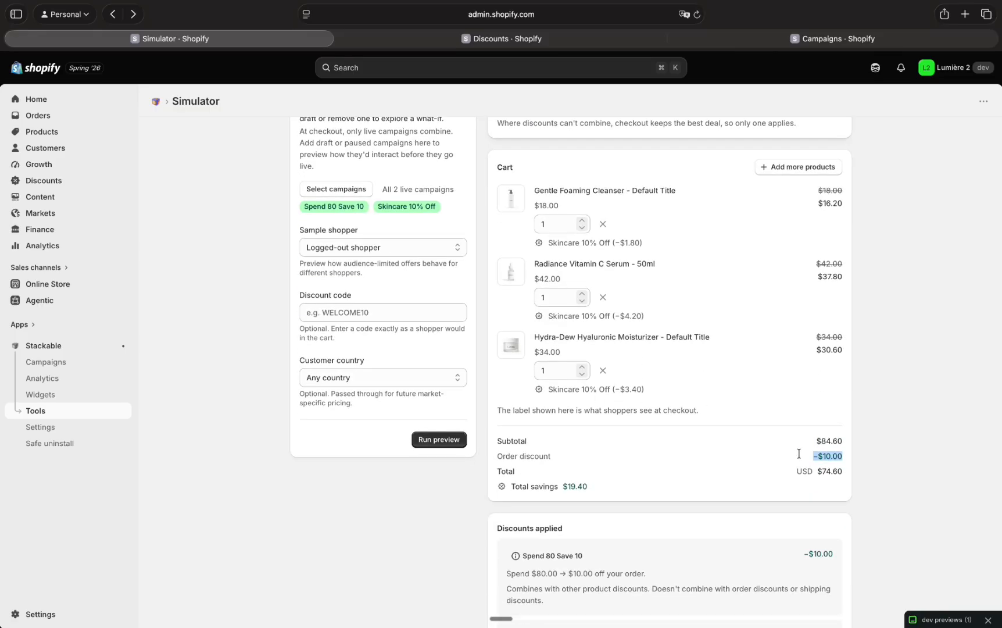
left_click_drag(600, 486, 499, 487)
left_click(591, 486)
scroll(591, 484, "down", 3)
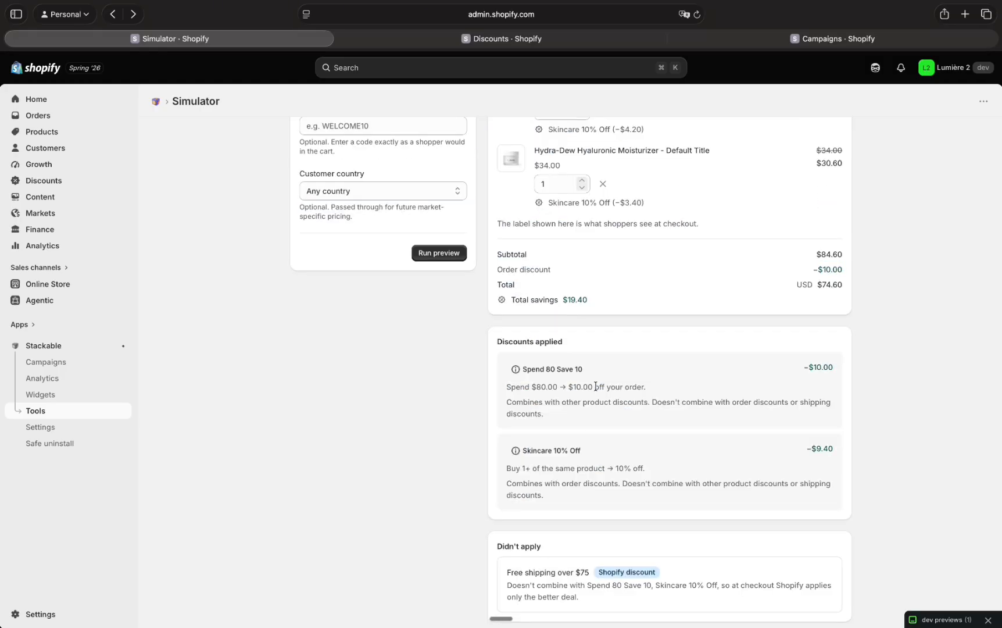
scroll(594, 389, "down", 1)
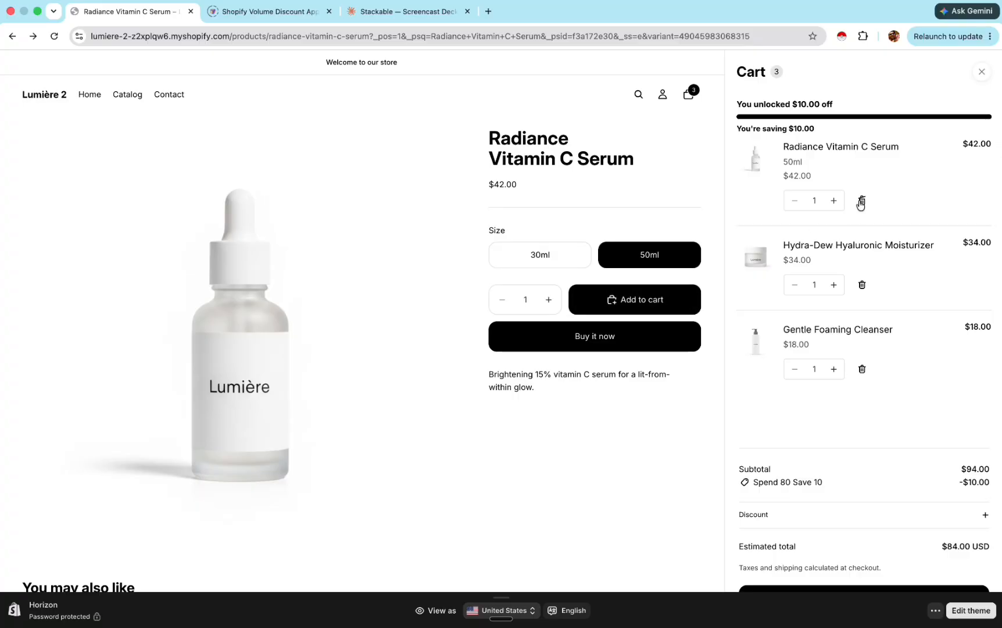
In the Chrome storefront, remove and re-add the 50ml Radiance Vitamin C Serum and check the cart's product and order discount labels.
left_click(862, 201)
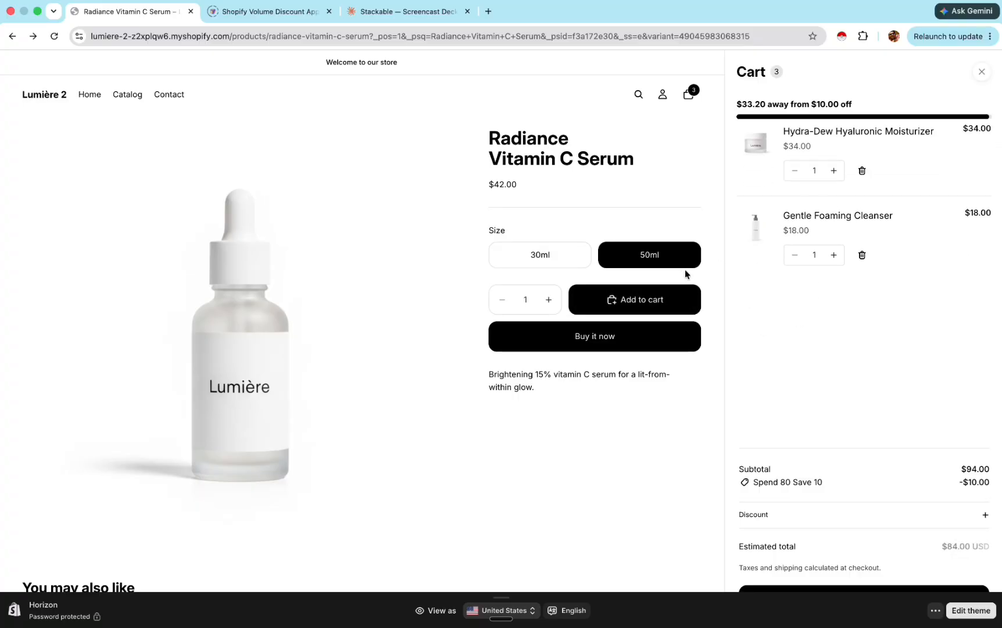
left_click(647, 307)
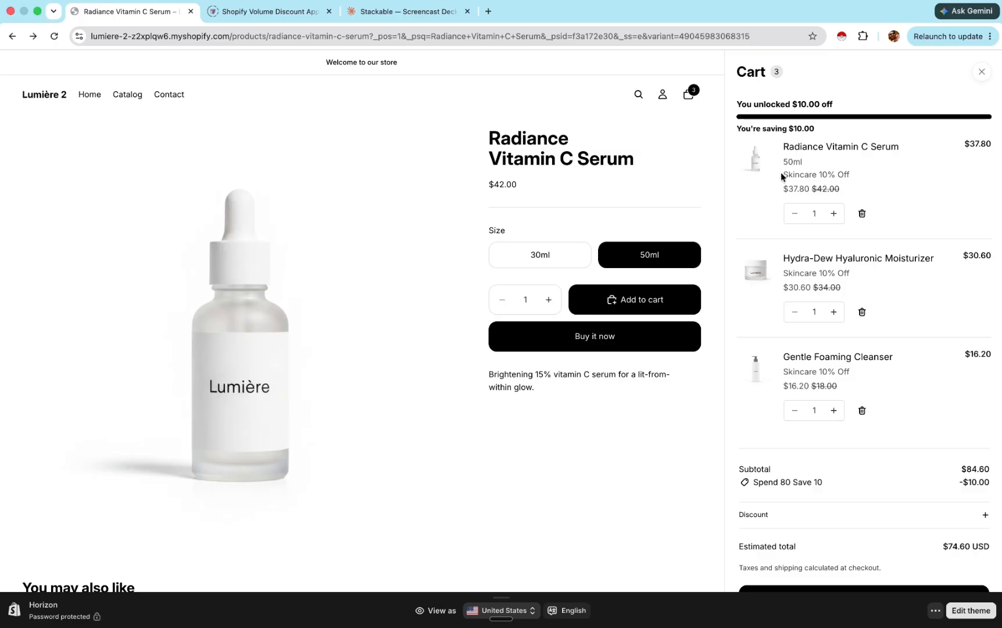
left_click_drag(782, 174, 865, 177)
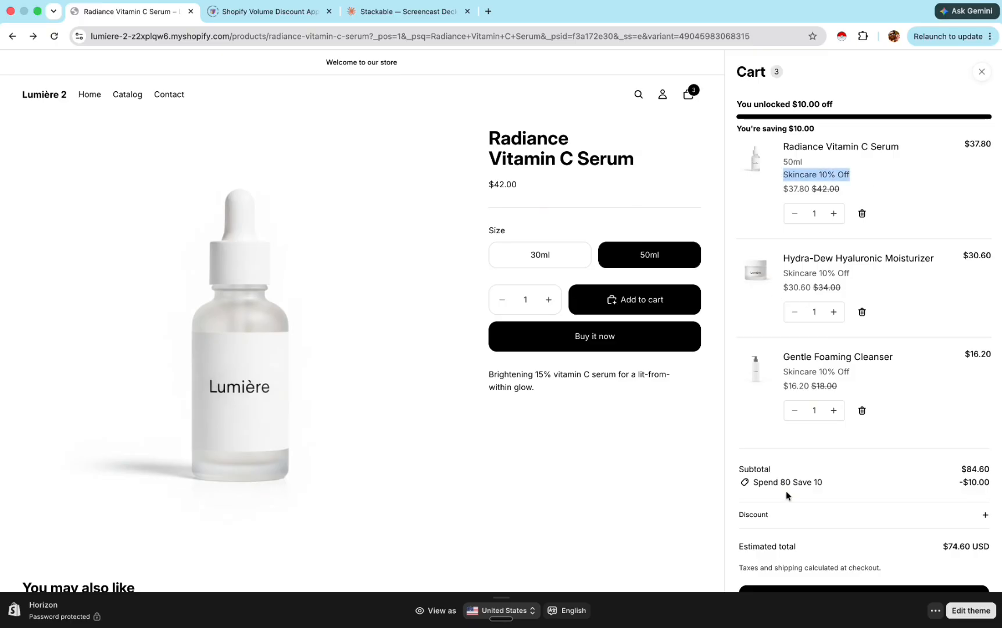
left_click(756, 485)
Switch back to the simulator in Safari and review why Free shipping over $75 didn't apply in the preview.
key("super+Tab")
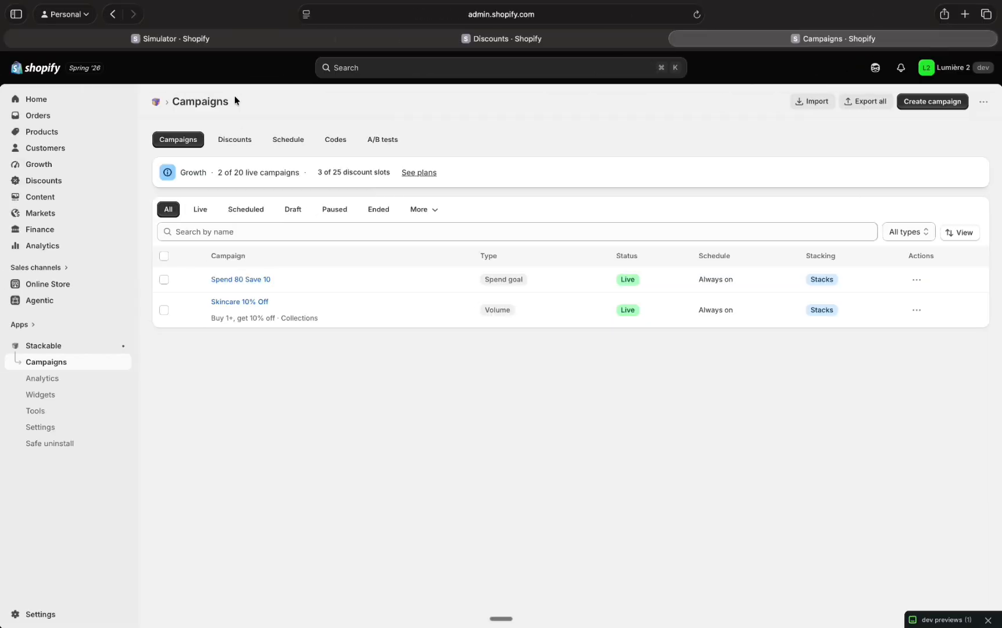
left_click(173, 37)
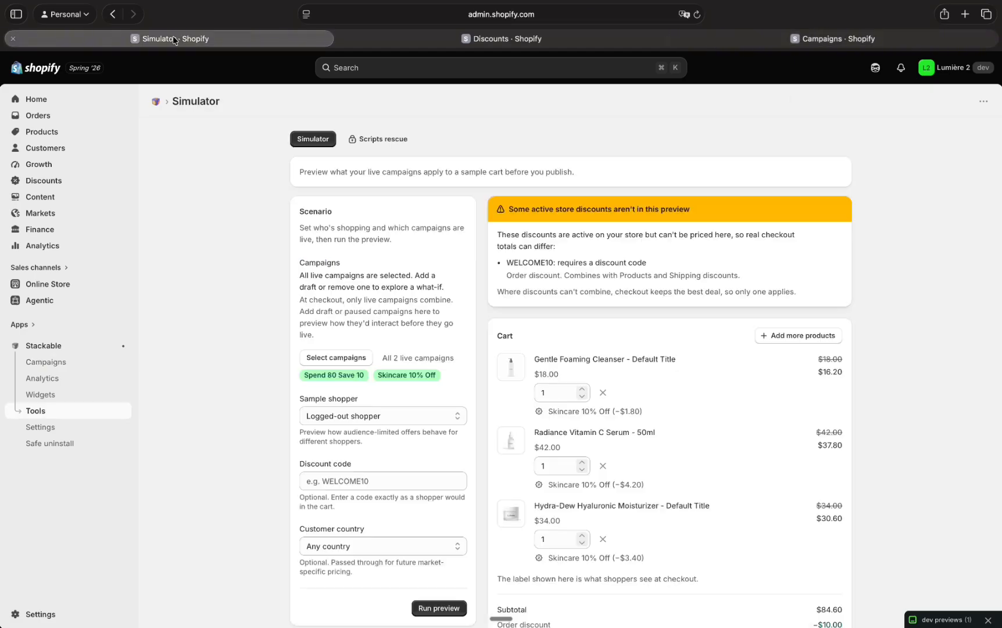
scroll(325, 398, "down", 5)
scroll(311, 397, "down", 4)
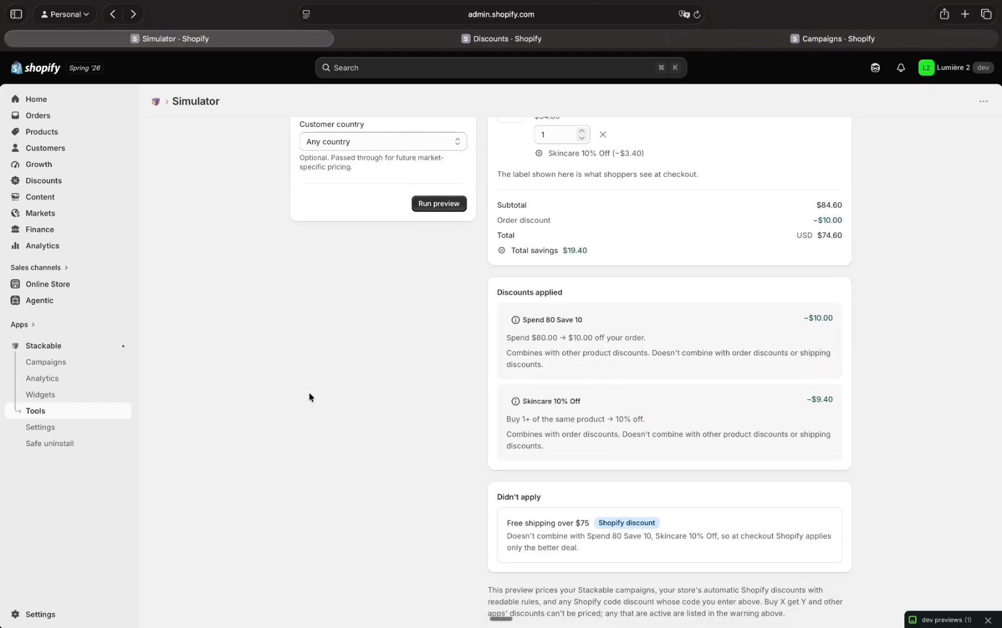
Proceed to checkout from the Chrome storefront cart and check the shipping, subtotal and total lines of the order summary.
scroll(311, 397, "up", 5)
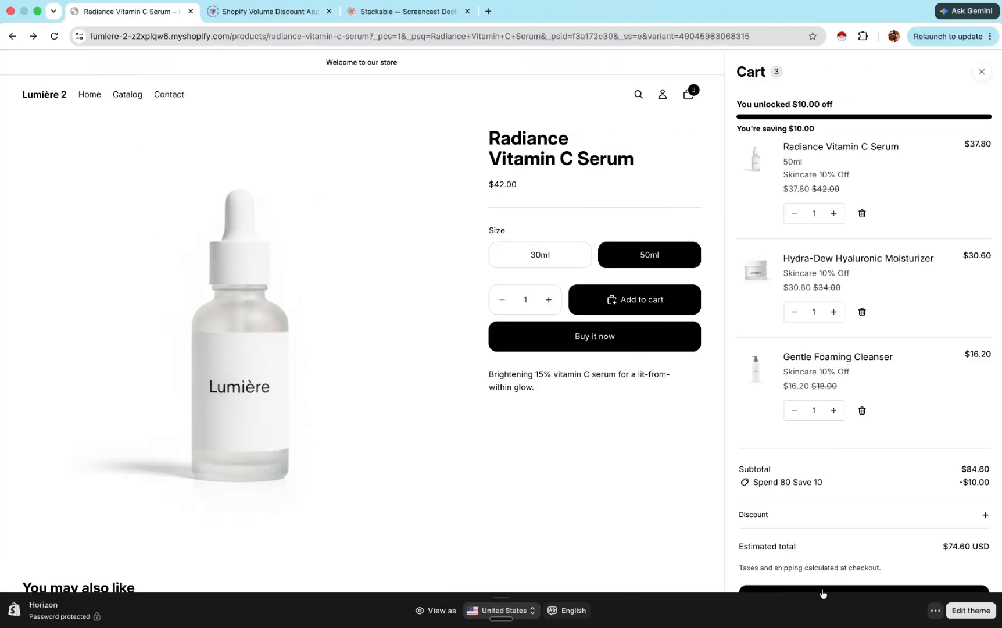
left_click(823, 593)
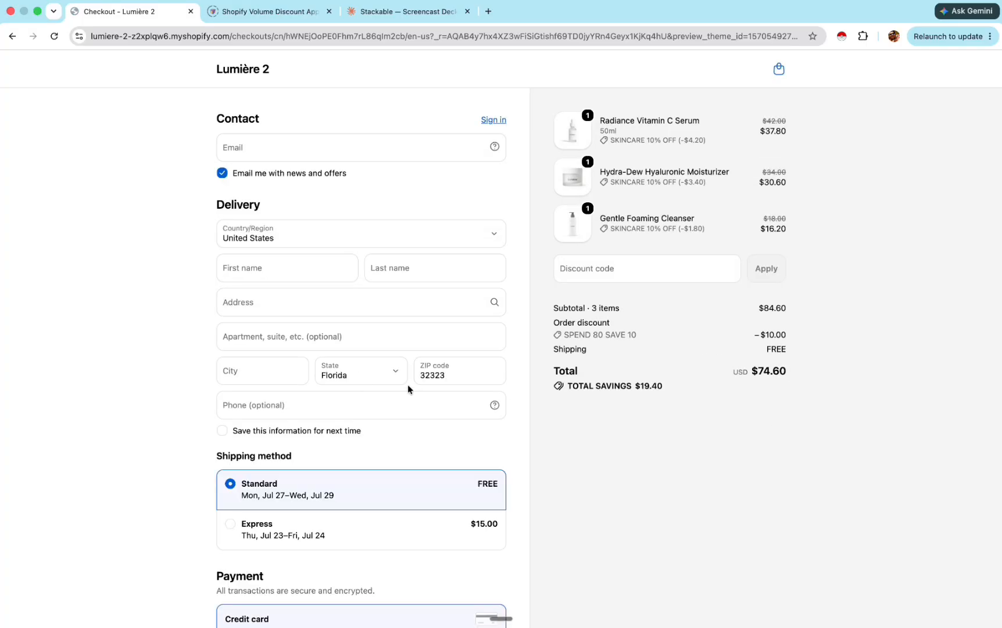
left_click_drag(560, 349, 790, 362)
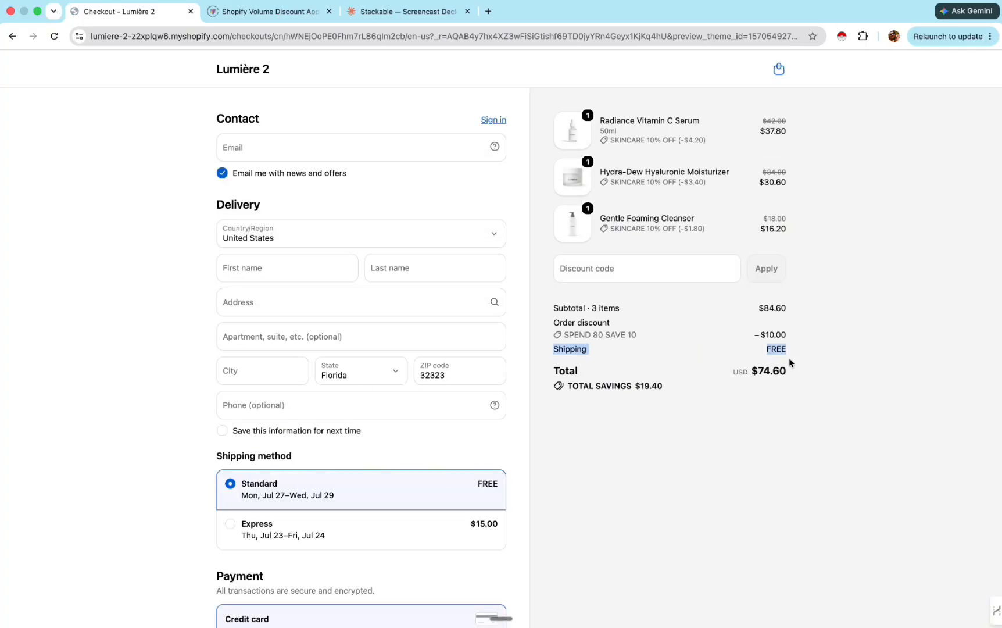
left_click_drag(801, 308, 550, 308)
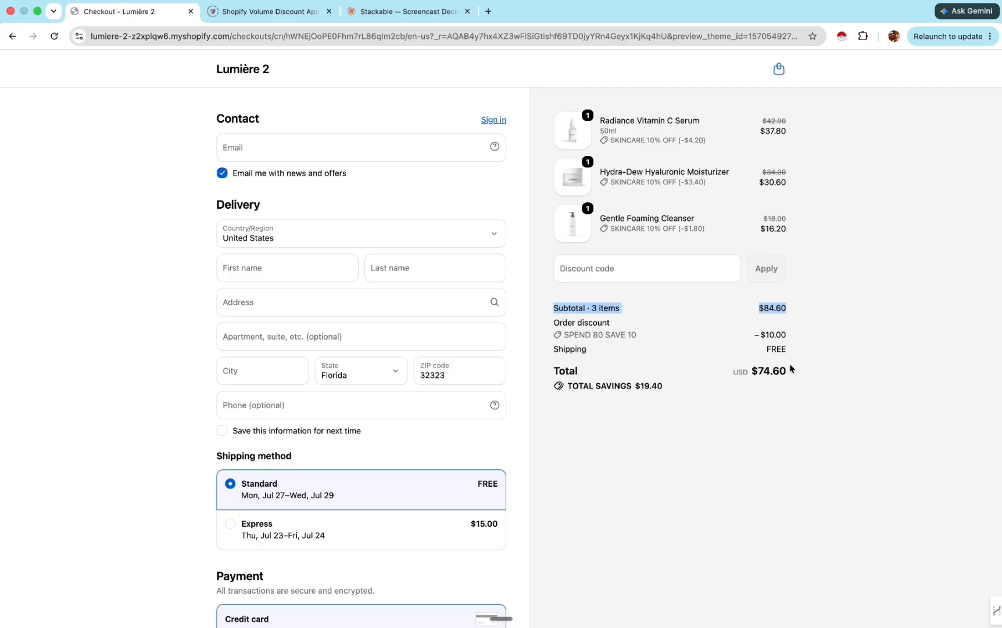
left_click_drag(789, 366, 548, 373)
left_click(592, 434)
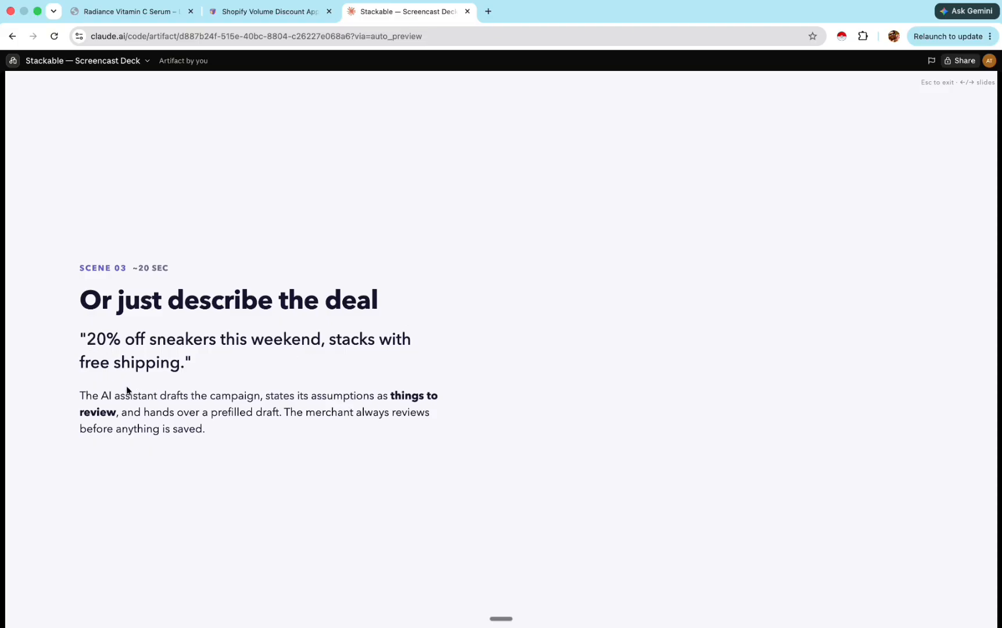
Switch to Stackable in Safari, start a new campaign and send the AI assistant "20% off sneakers this weekend, stacks with free shipping".
key("super+Tab")
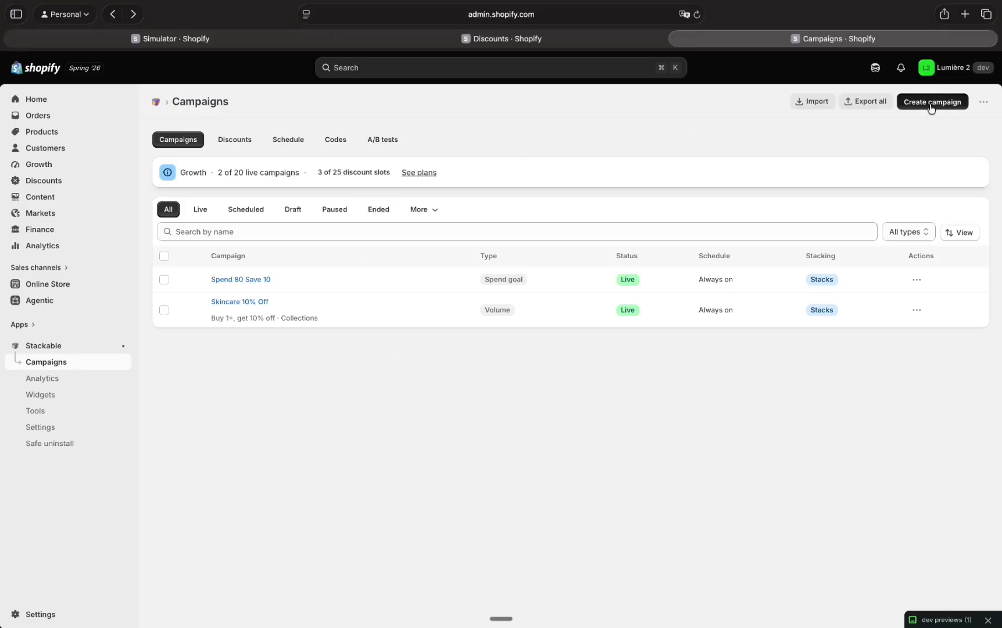
left_click(410, 370)
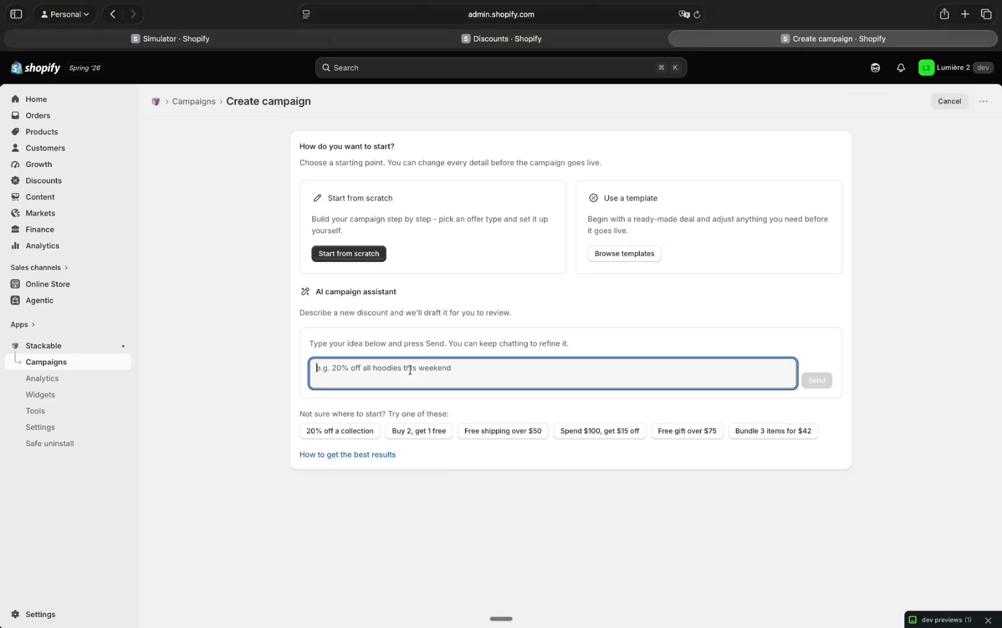
type("20% off sneakers this weekend, stacks with free shipping")
left_click(816, 381)
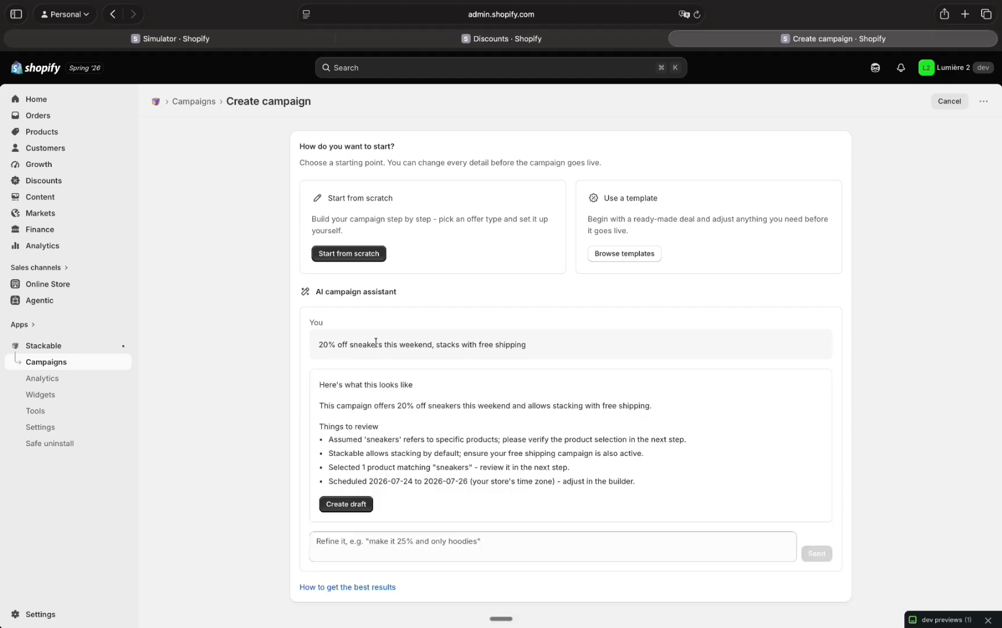
Read the assistant's things to review, covering the product assumption, default stacking, selected product and scheduled dates.
left_click_drag(346, 439, 502, 439)
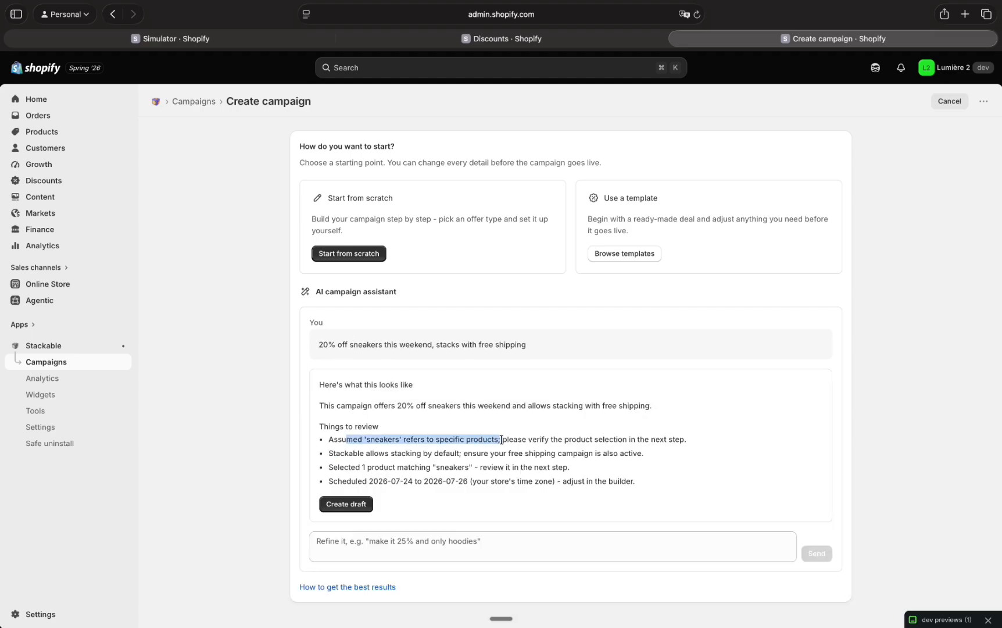
left_click_drag(345, 453, 645, 455)
left_click(347, 468)
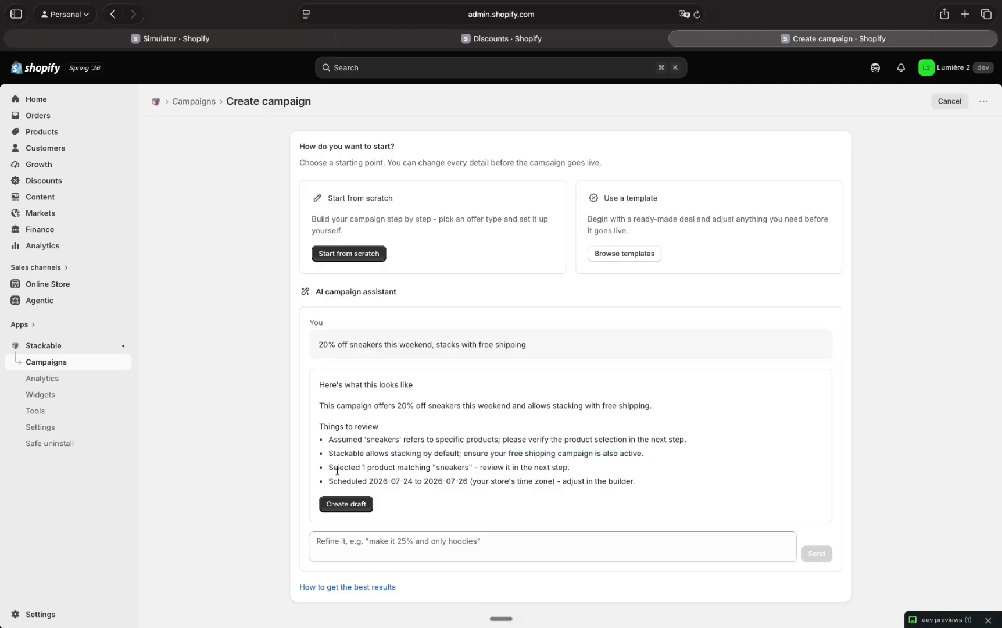
left_click_drag(326, 468, 571, 469)
left_click_drag(329, 482, 466, 475)
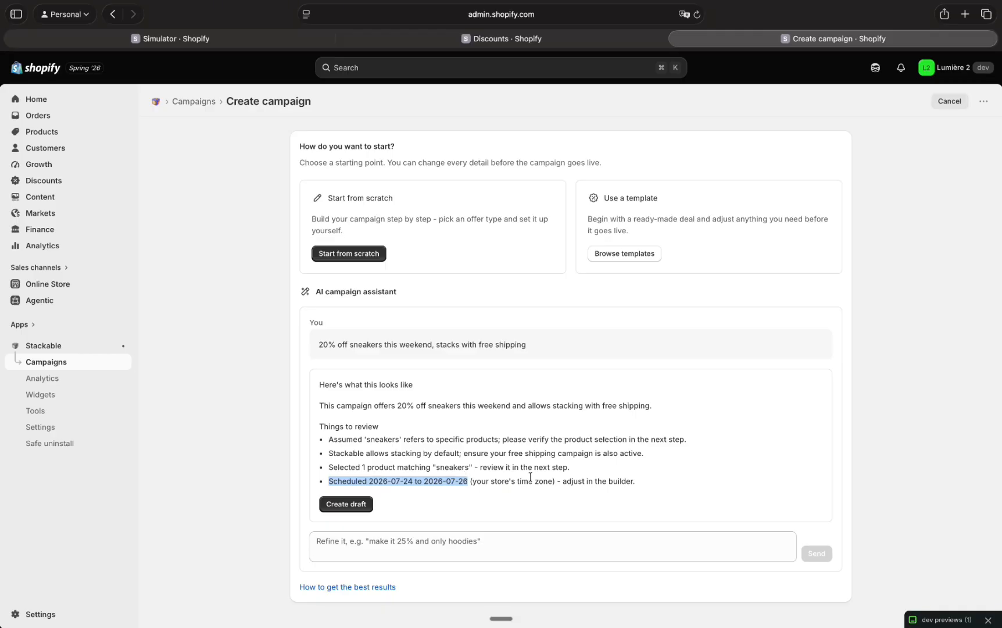
Refine the proposed campaign by sending the assistant "lets do 15% from Friday to Sunday".
left_click(478, 539)
type("lets ")
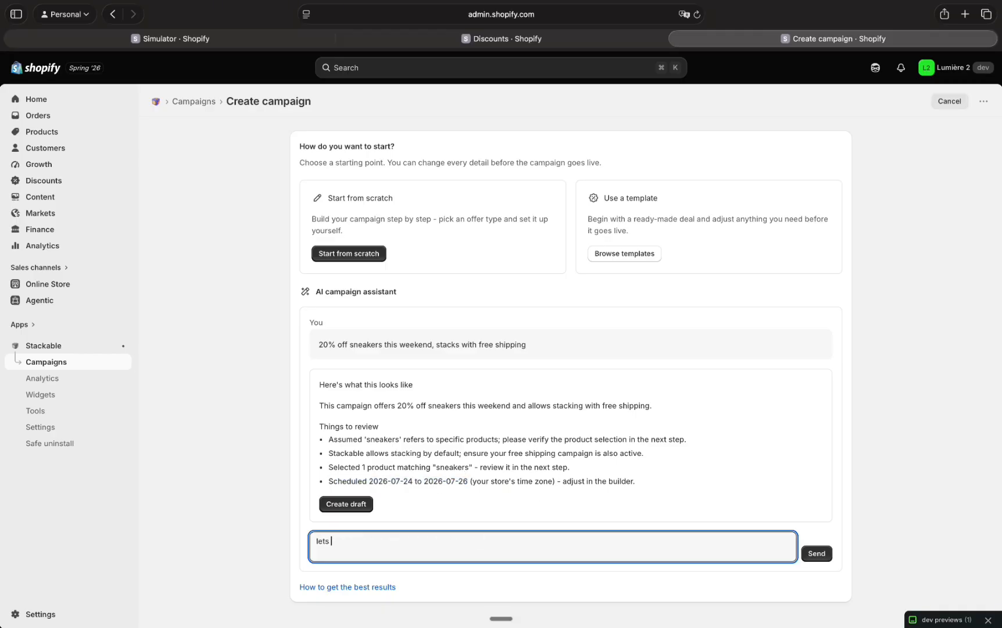
type("do 15% from Friday to Sunday")
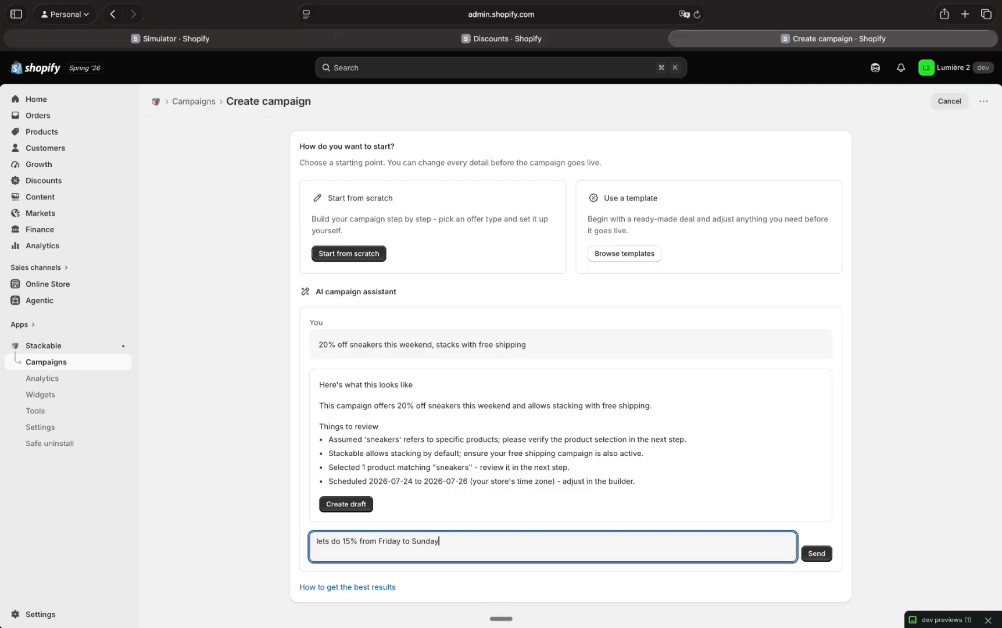
key("Return")
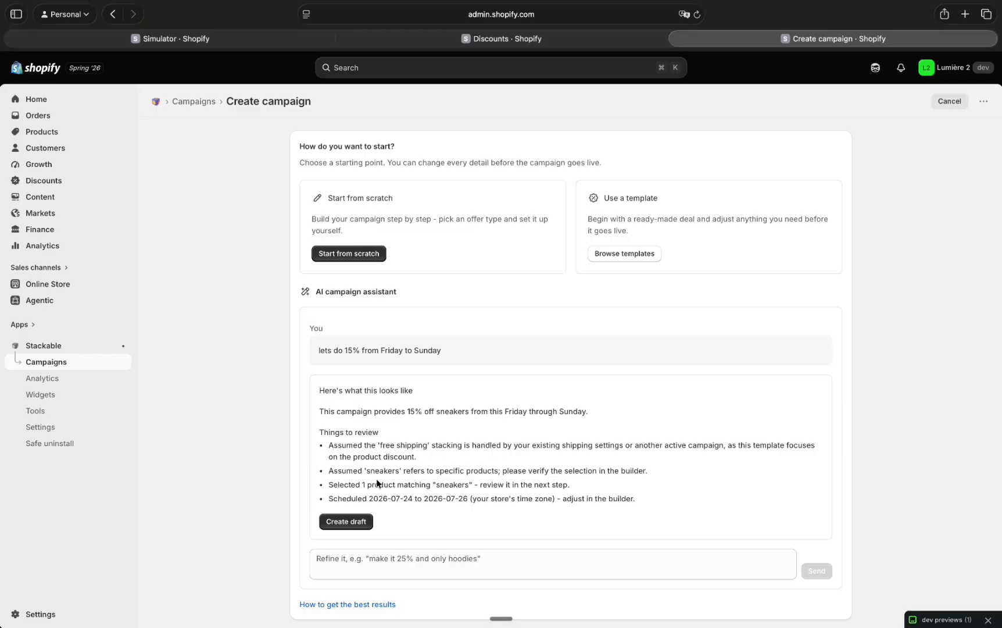
Check the discount percentage and the scheduled dates in the assistant's revised proposal.
left_click_drag(388, 500, 415, 501)
left_click(429, 498)
left_click_drag(399, 411, 440, 412)
left_click(443, 498)
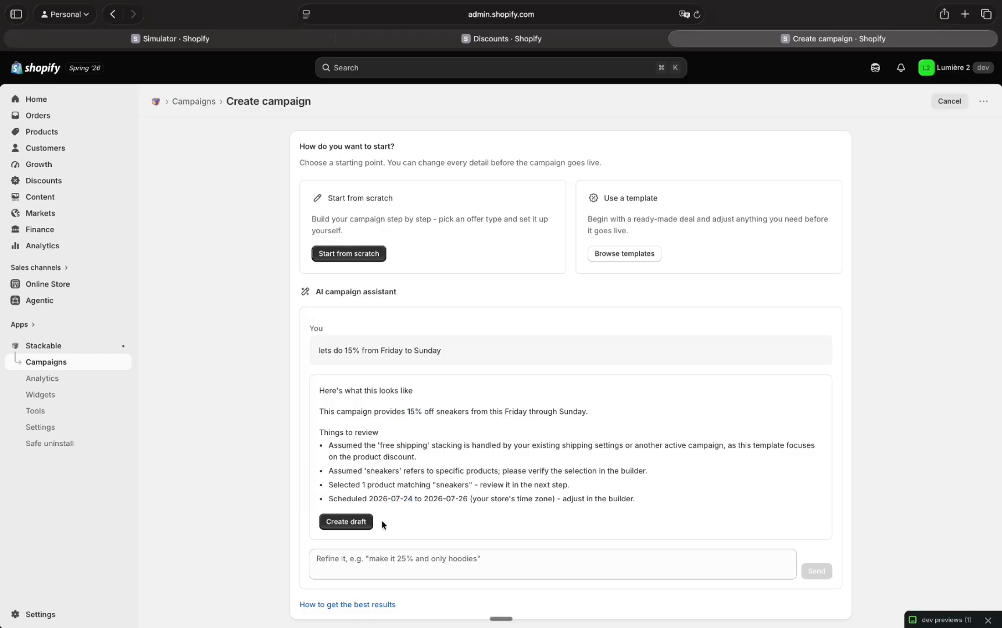
Create the draft from the revised proposal and check its discount tier and qualifying products.
left_click(347, 521)
scroll(285, 396, "down", 3)
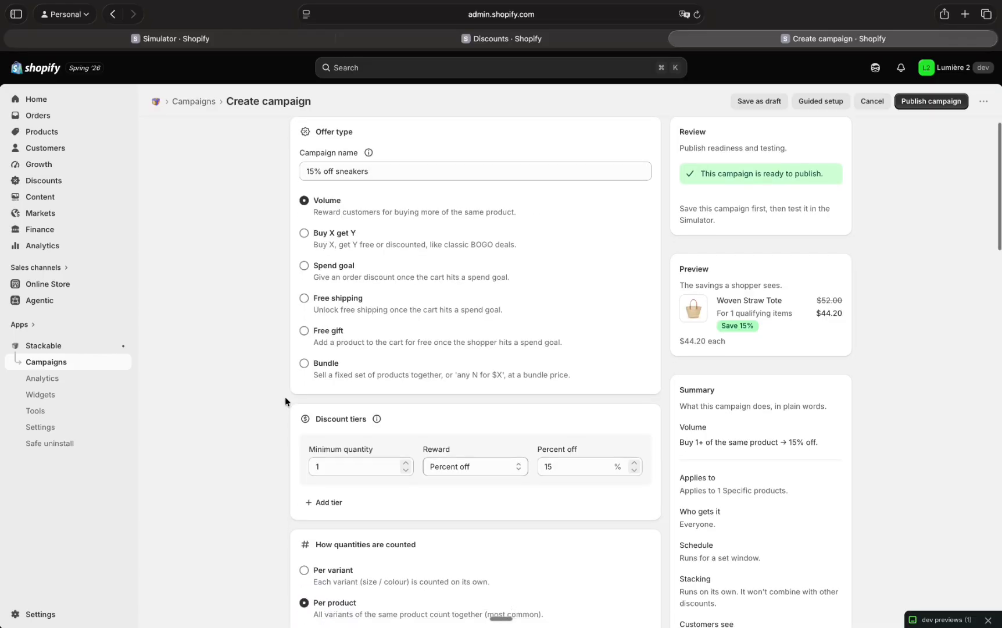
scroll(232, 338, "down", 12)
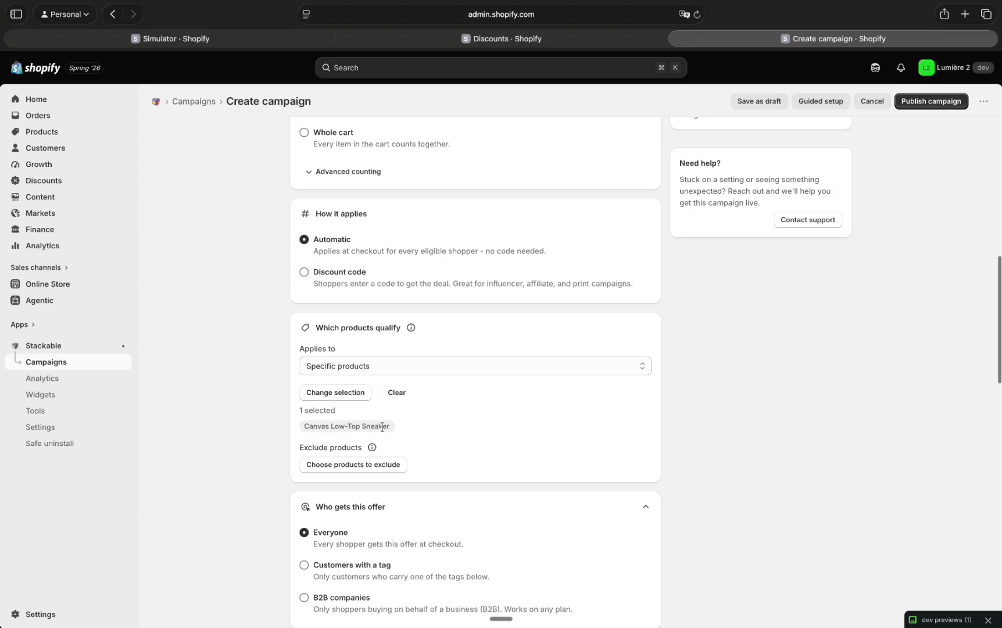
scroll(280, 442, "down", 7)
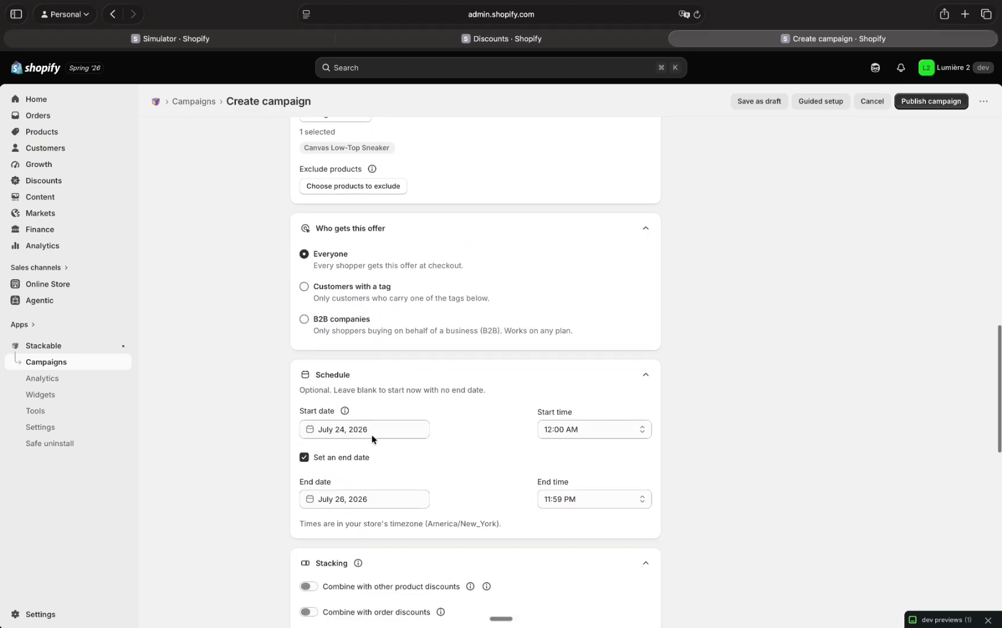
Review the draft's schedule, stacking and display settings, and publish the "15% off sneakers" campaign.
left_click(372, 435)
left_click(235, 430)
scroll(235, 427, "down", 1)
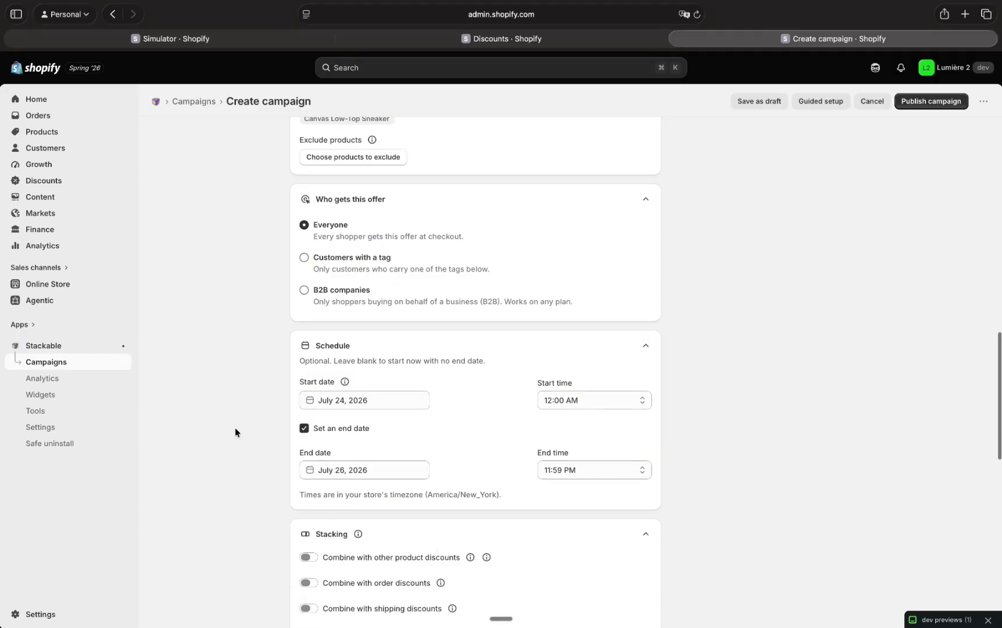
scroll(235, 427, "down", 10)
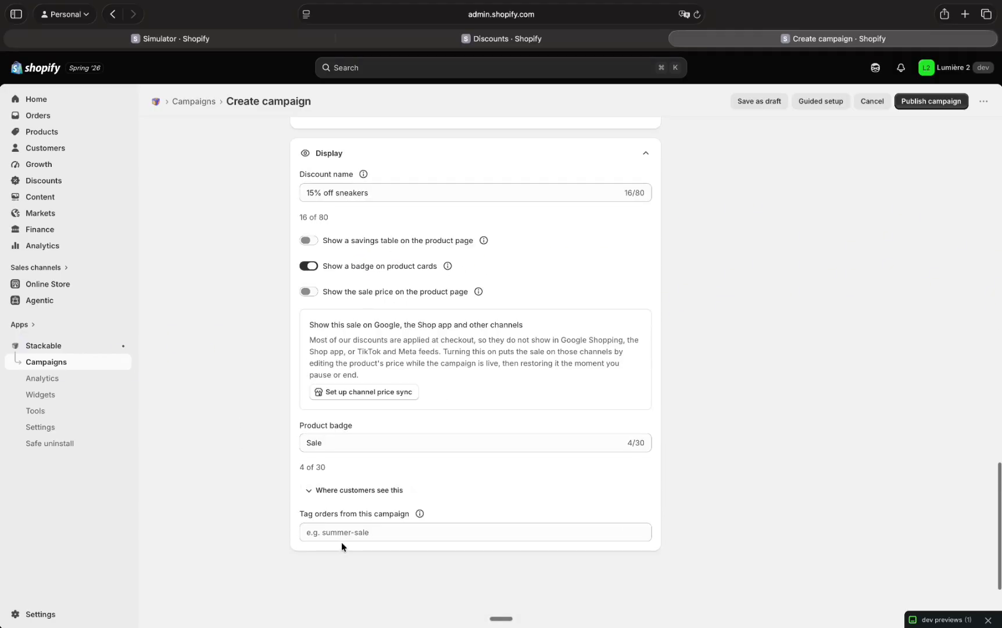
scroll(790, 358, "up", 15)
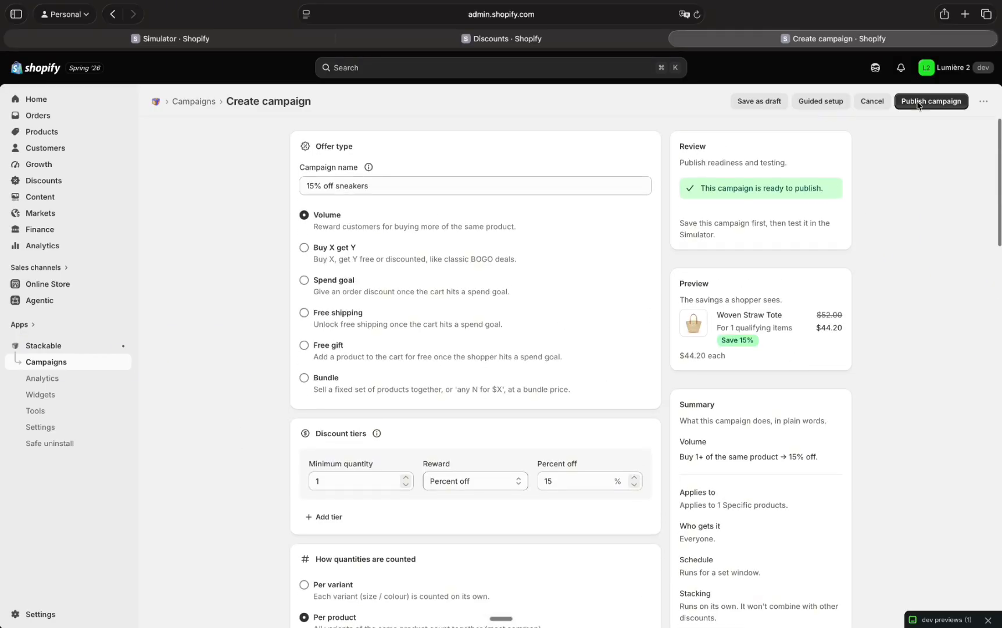
left_click(918, 102)
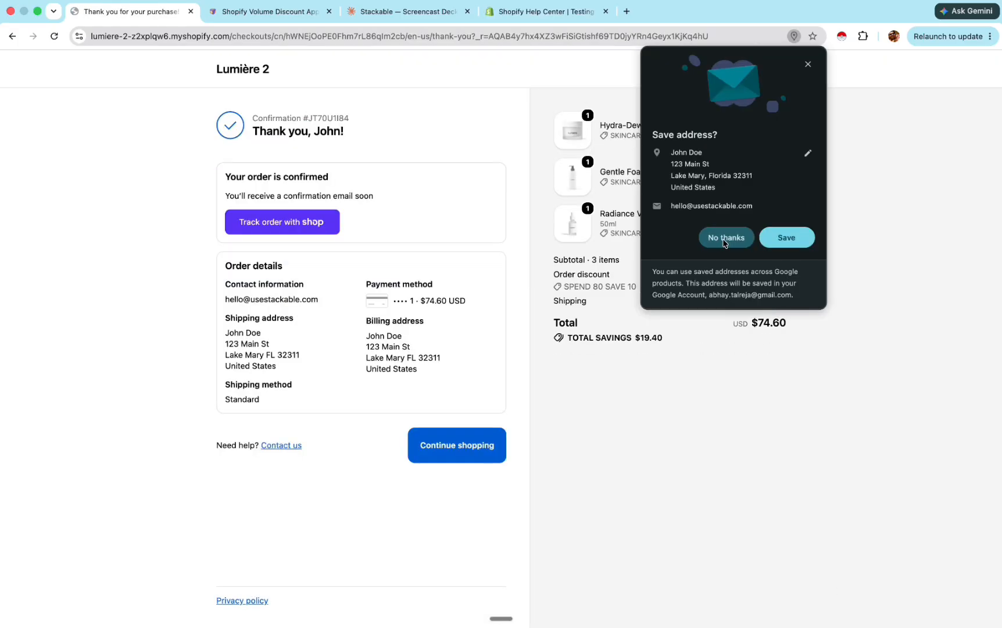
Leave the storefront's order confirmation, switch to Safari and review performance, active campaigns and store health on Stackable's home page.
left_click(618, 444)
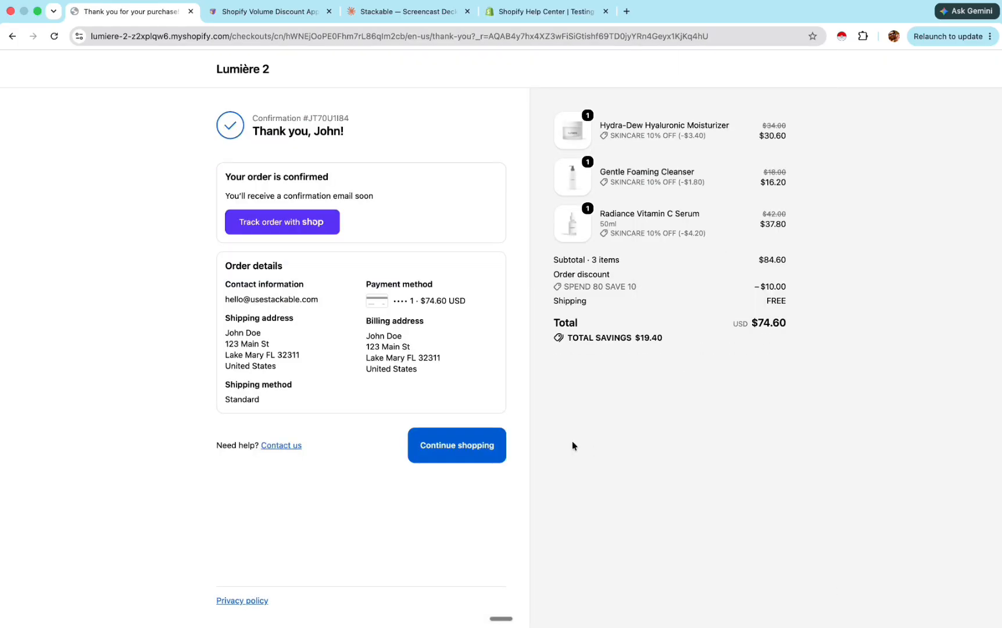
left_click(444, 459)
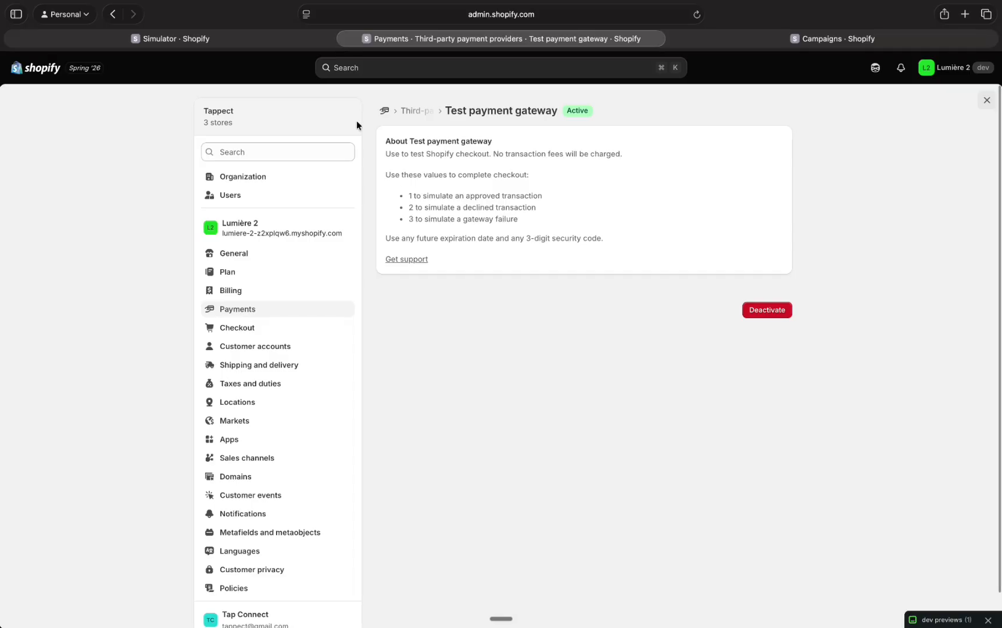
left_click(211, 47)
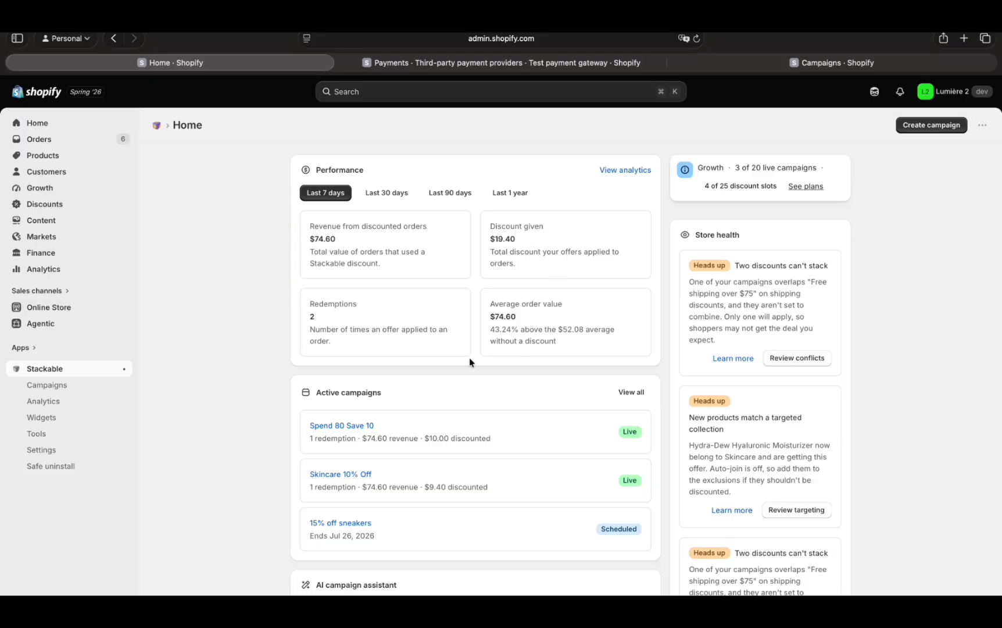
scroll(396, 473, "down", 5)
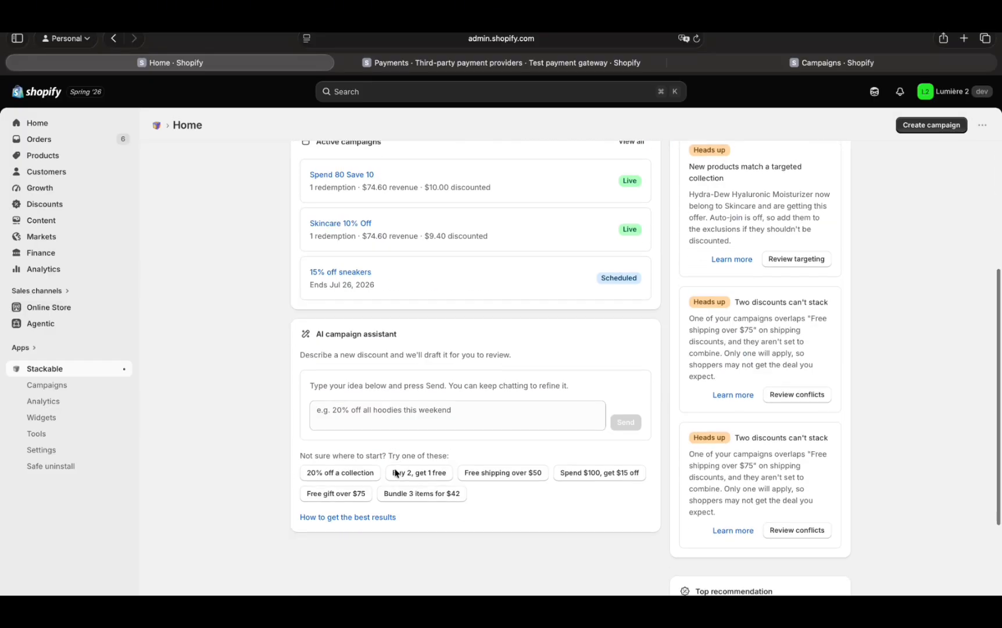
scroll(396, 473, "up", 4)
Open Stackable's analytics and examine deal revenue and average order value in the performance-over-time chart.
left_click(60, 405)
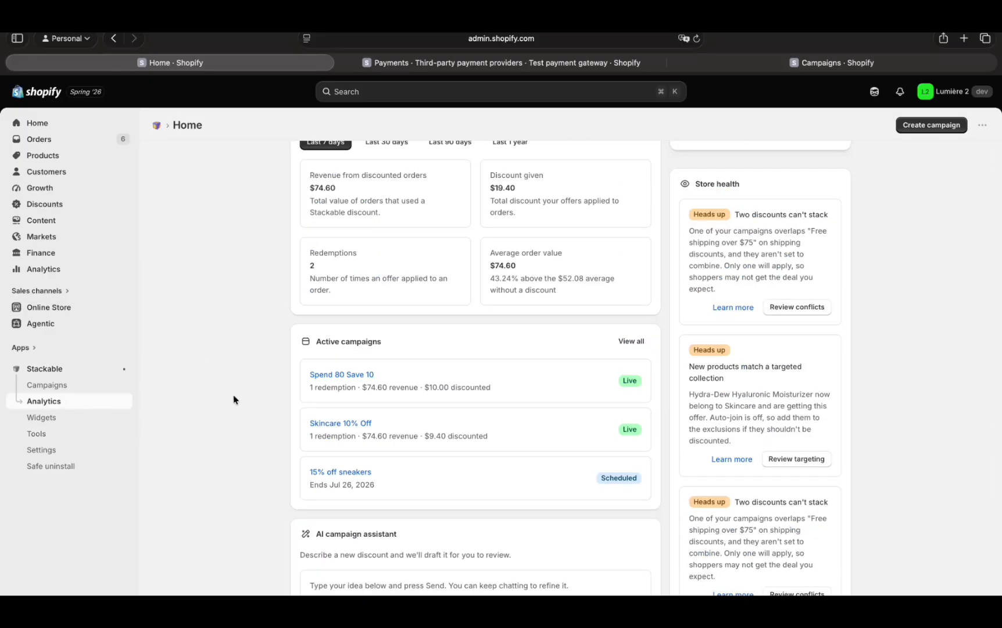
scroll(602, 432, "down", 3)
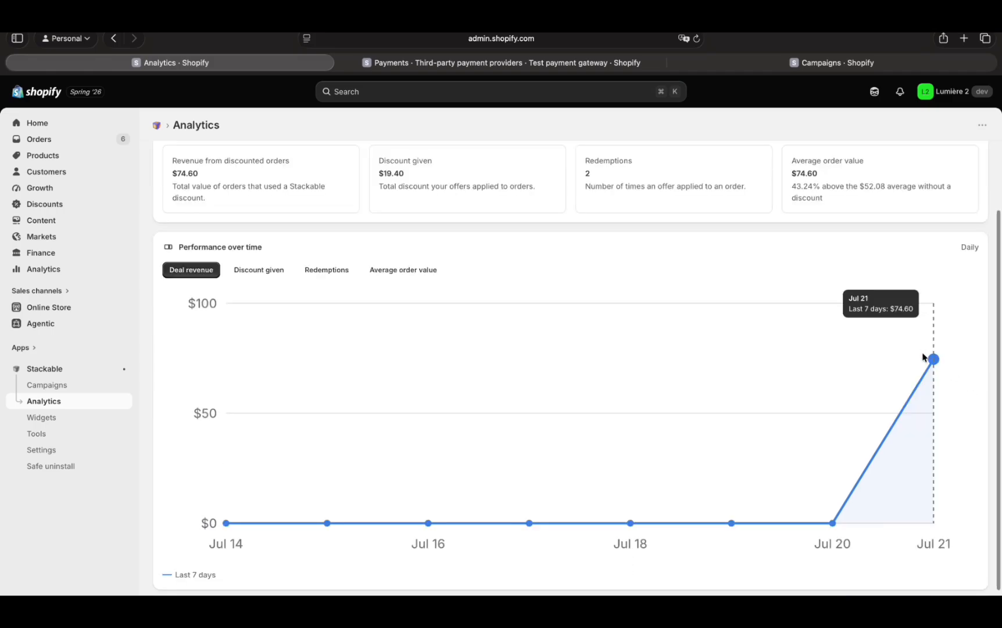
left_click(393, 271)
mouse_move(943, 395)
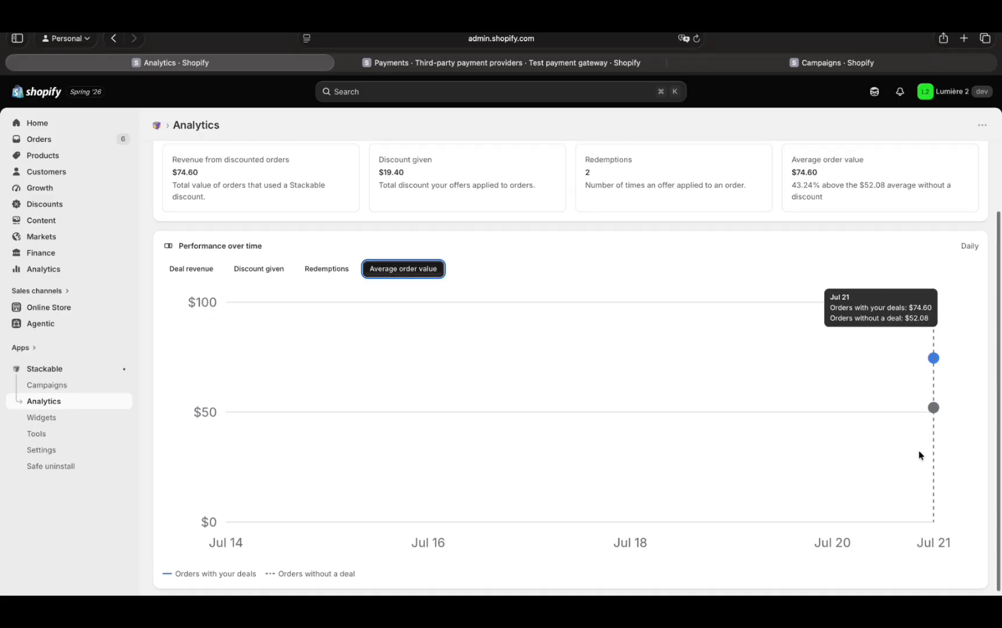
scroll(919, 456, "up", 3)
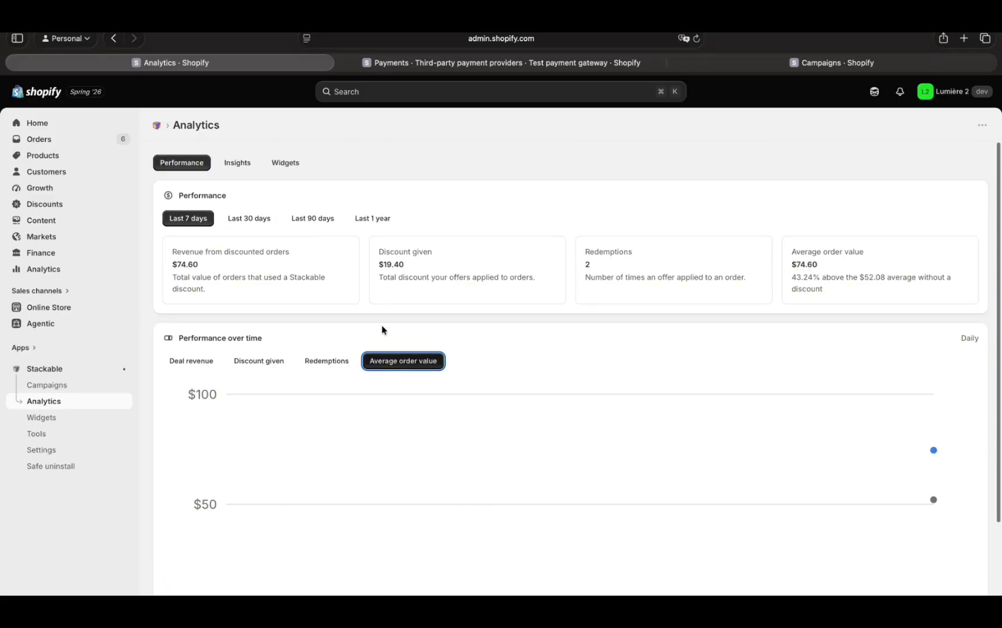
Check the widget analytics for the cart progress bar, and return to the performance report to view campaign performance.
left_click(285, 162)
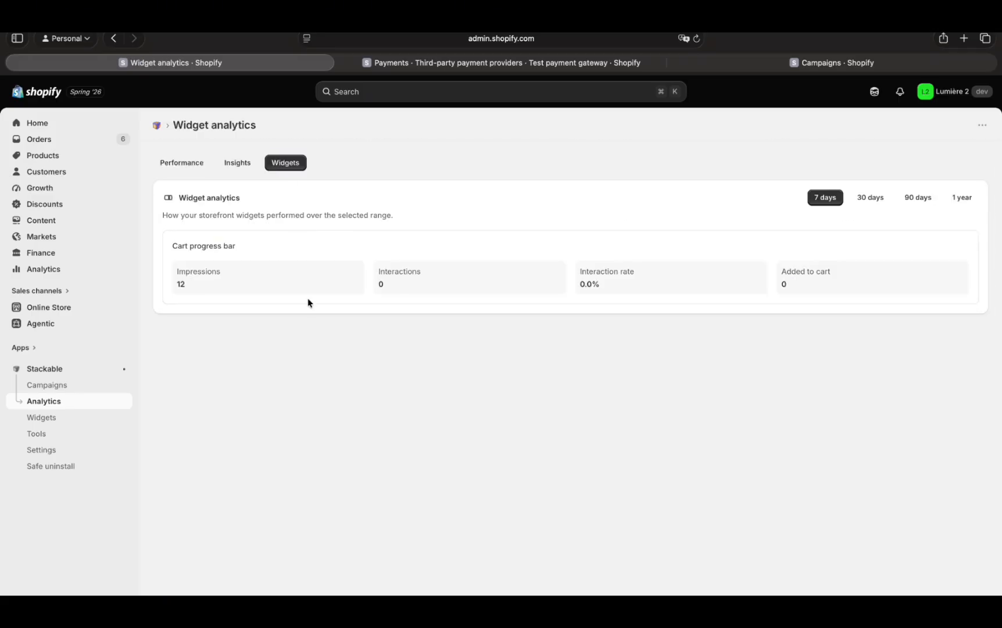
left_click(184, 168)
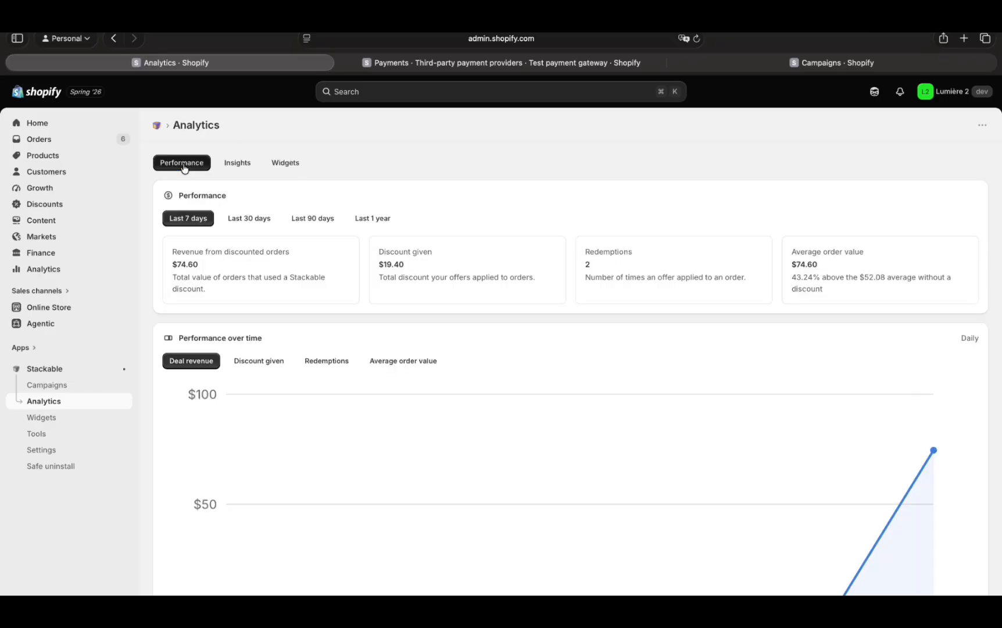
scroll(304, 441, "down", 5)
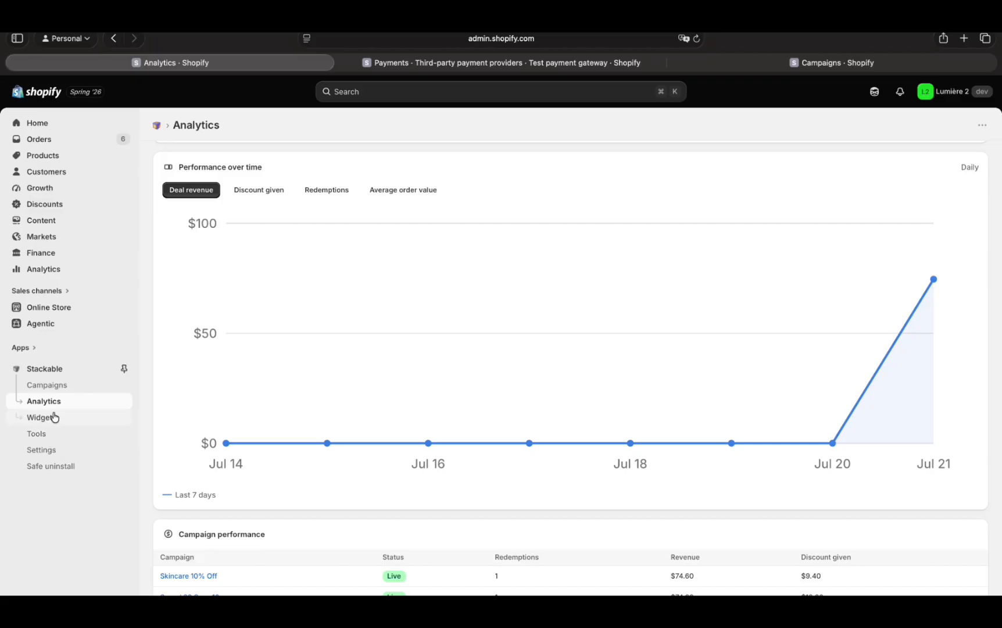
Open the campaigns area's discount overview and view the store's discount schedule timeline.
left_click(58, 385)
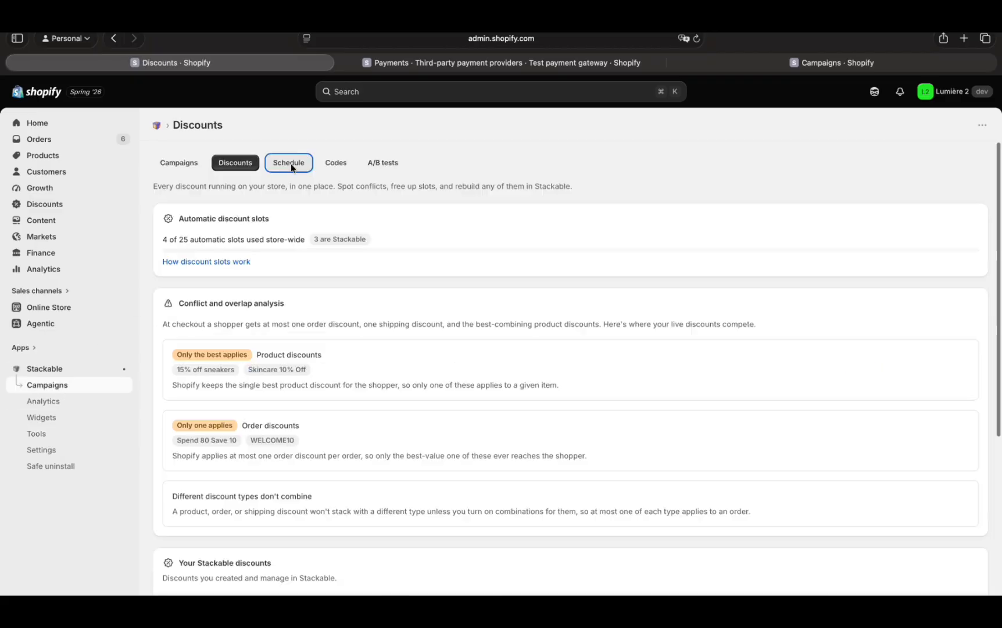
left_click(291, 164)
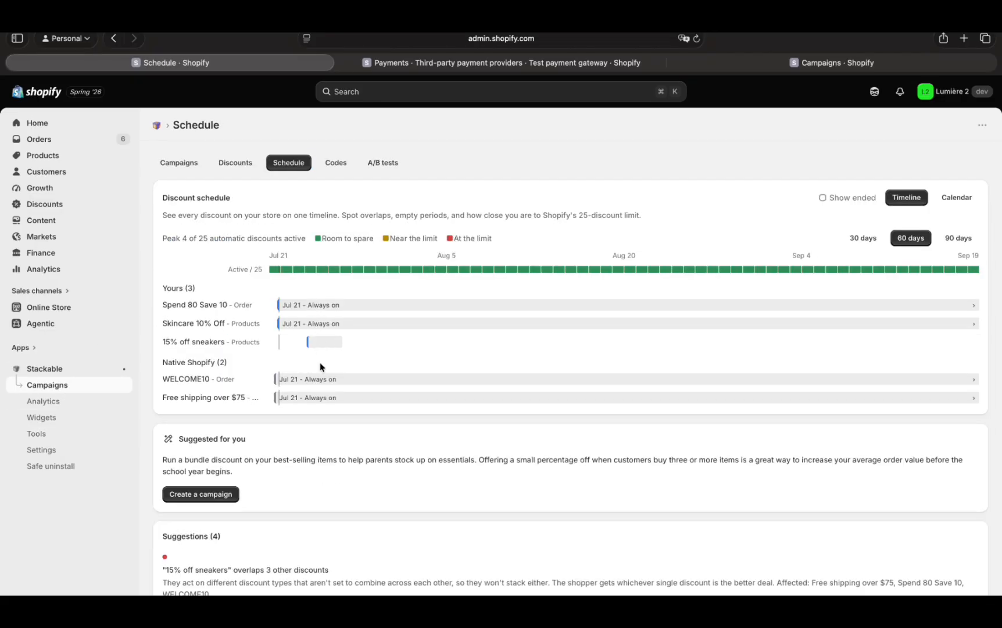
Show the discount schedule as a calendar and examine how the campaigns overlap in July 2026.
left_click(956, 198)
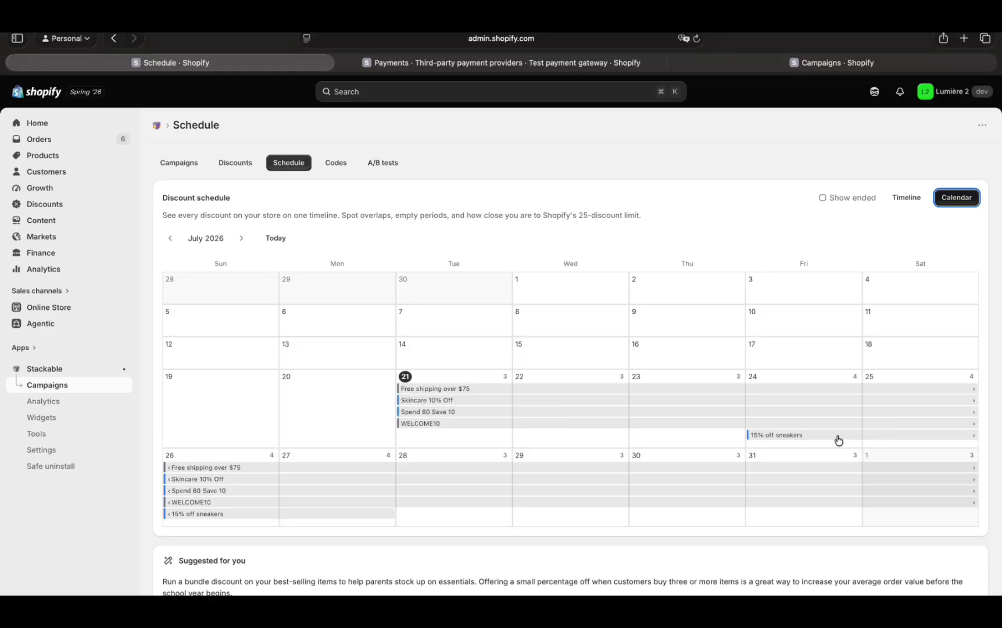
scroll(642, 342, "down", 3)
scroll(642, 342, "up", 3)
Open the A/B tests area, return to the campaign list and bring up the A/B test setup for the Spend 80 Save 10 campaign.
left_click(371, 165)
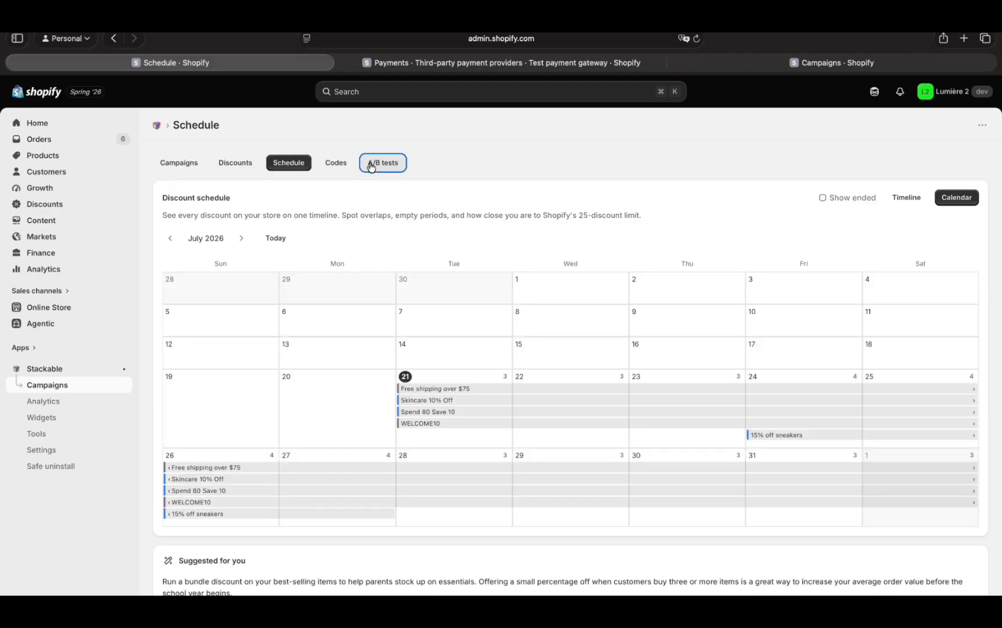
left_click(933, 308)
left_click(888, 465)
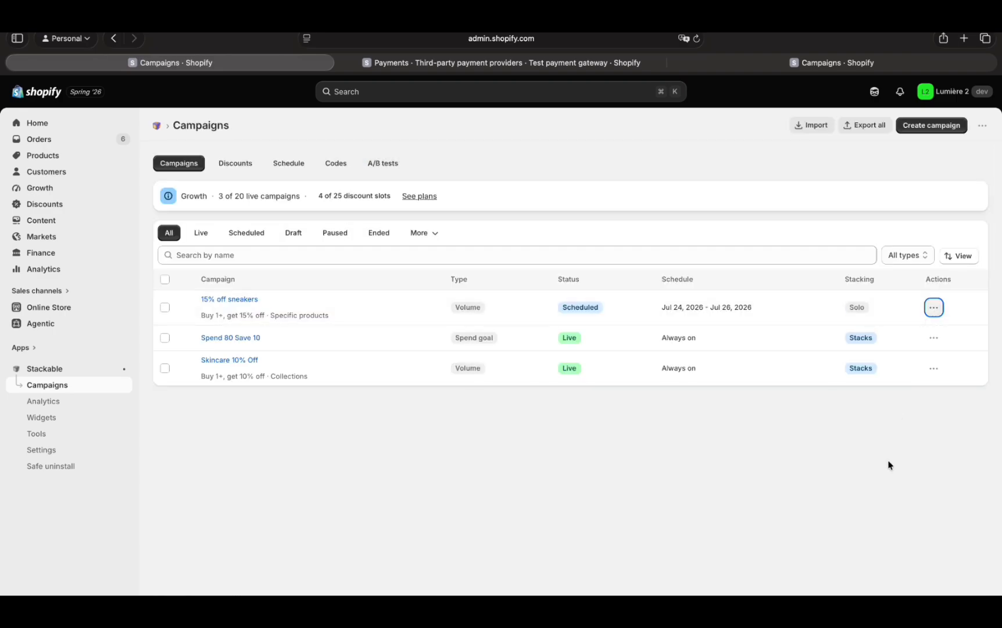
left_click(933, 338)
left_click(957, 444)
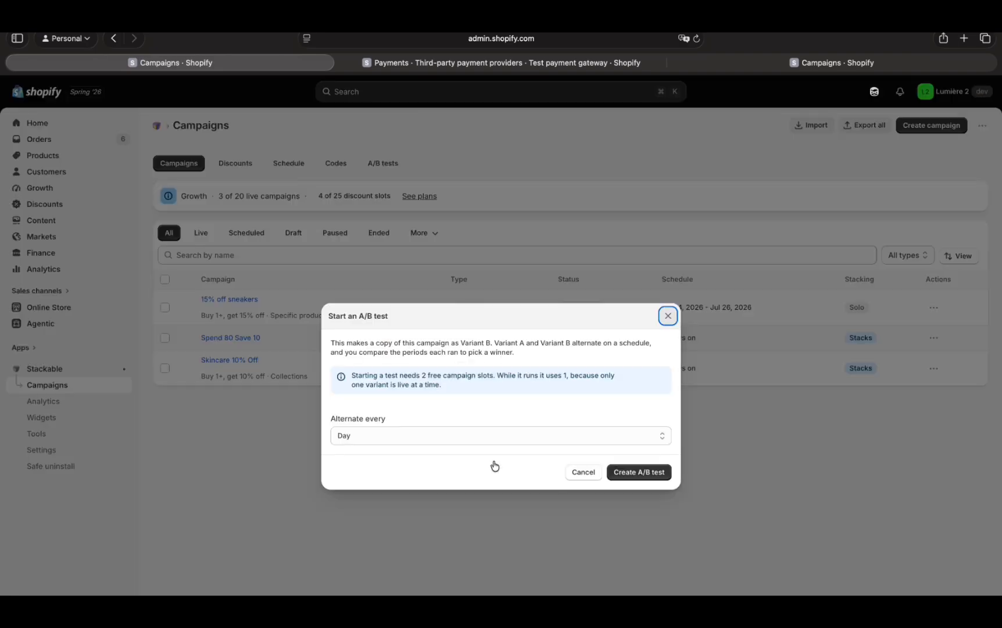
Check the day and week alternation options, leave the A/B test uncreated and open the Spend 80 Save 10 campaign's settings.
left_click(435, 442)
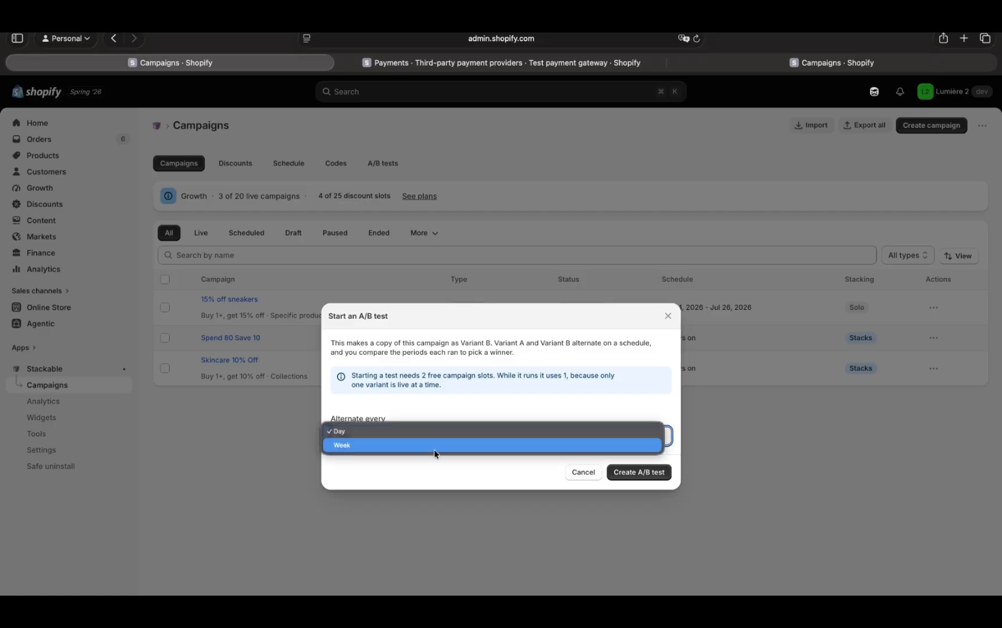
left_click(431, 470)
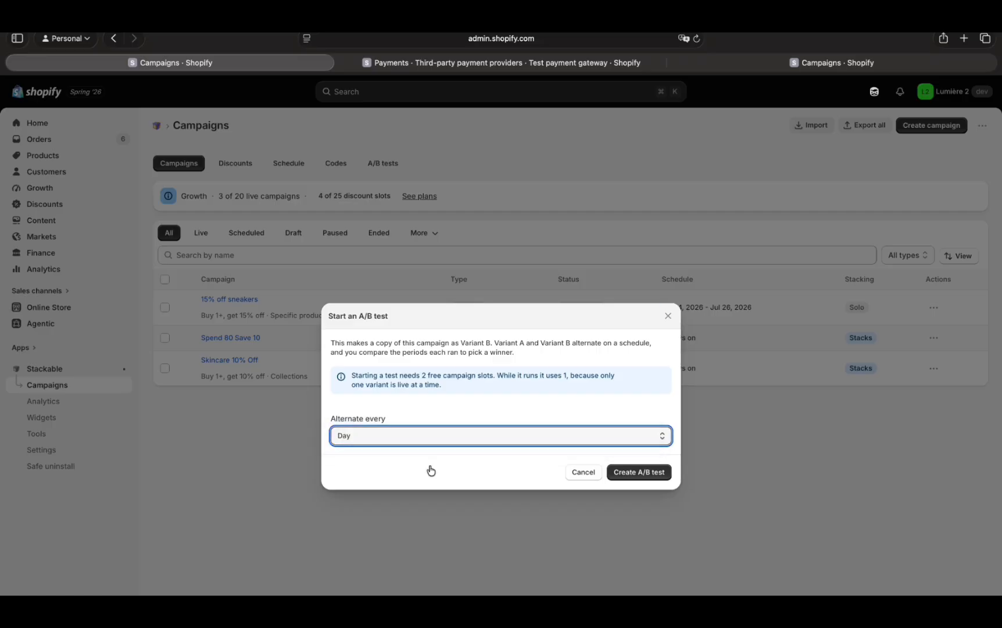
left_click(456, 367)
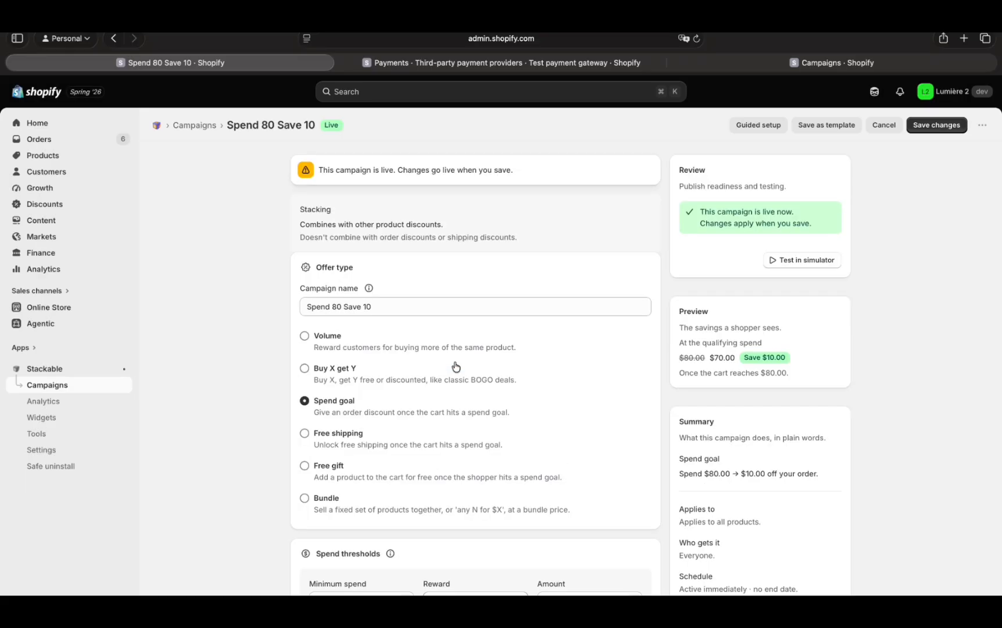